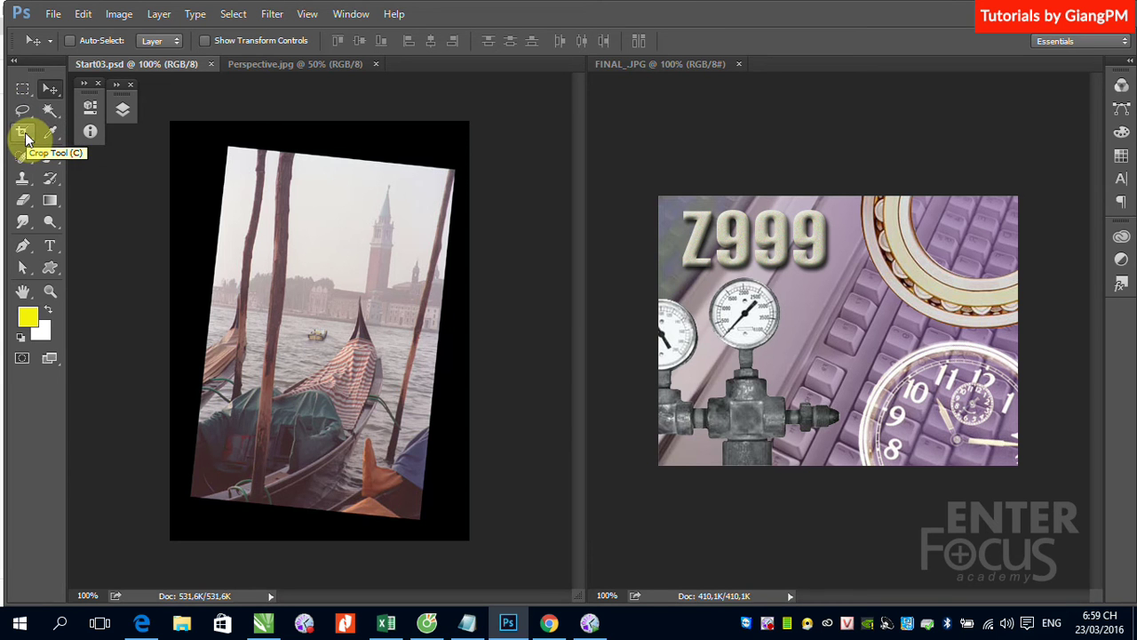
Place a 647 × 431 px W x H x Res crop frame over the gondola photo's middle
{"action": "left_click", "coordinate": [25, 135]}
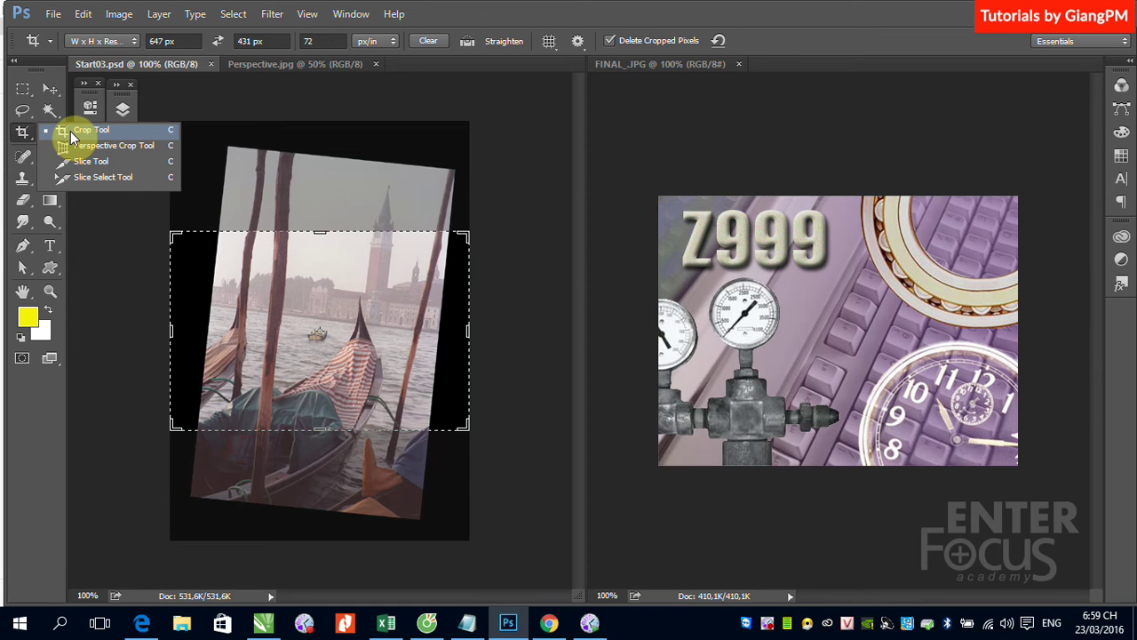
{"action": "left_click", "coordinate": [82, 133]}
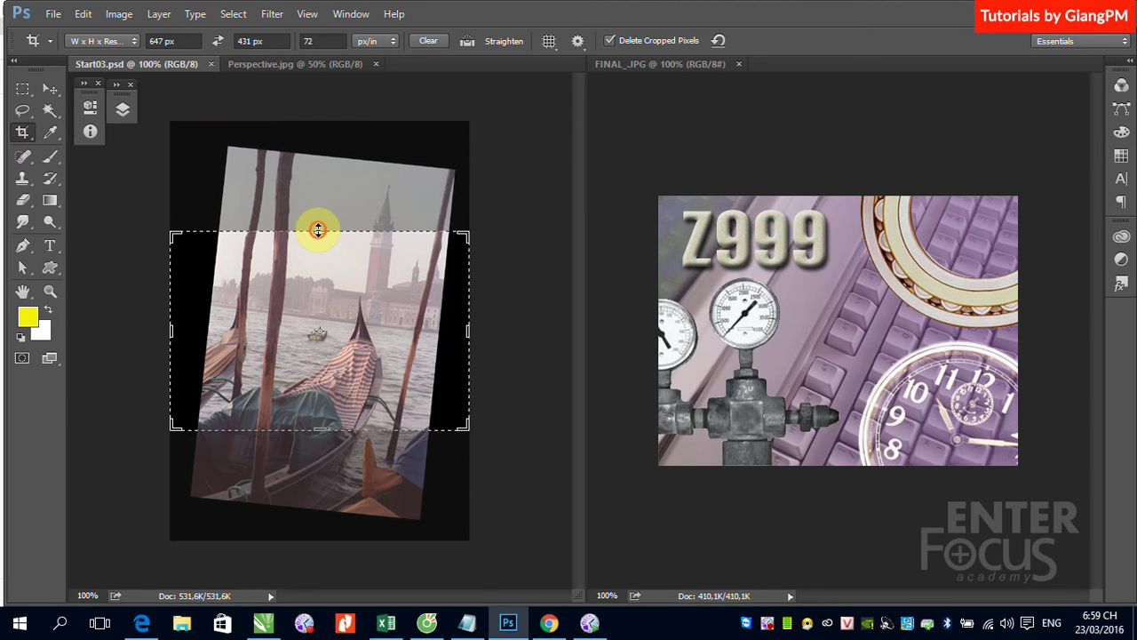
{"action": "mouse_move", "coordinate": [316, 229]}
{"action": "left_mouse_down"}
{"action": "mouse_move", "coordinate": [318, 196]}
{"action": "mouse_move", "coordinate": [327, 230]}
{"action": "left_mouse_up"}
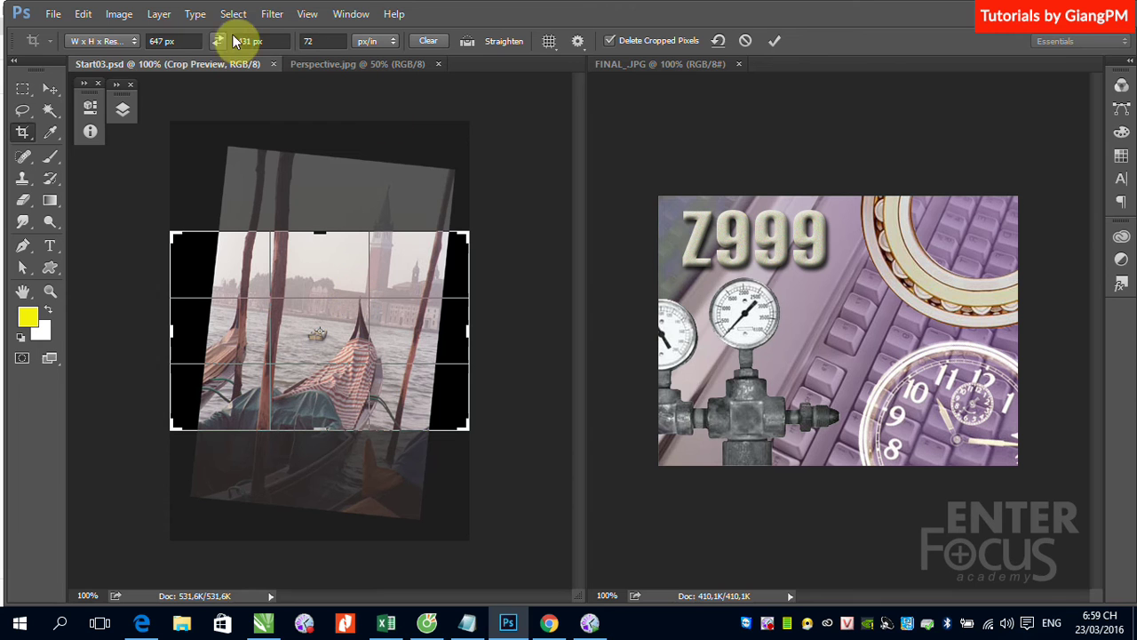
Switch the crop preset to Original Ratio and resize the frame from the top
{"action": "left_click", "coordinate": [153, 42]}
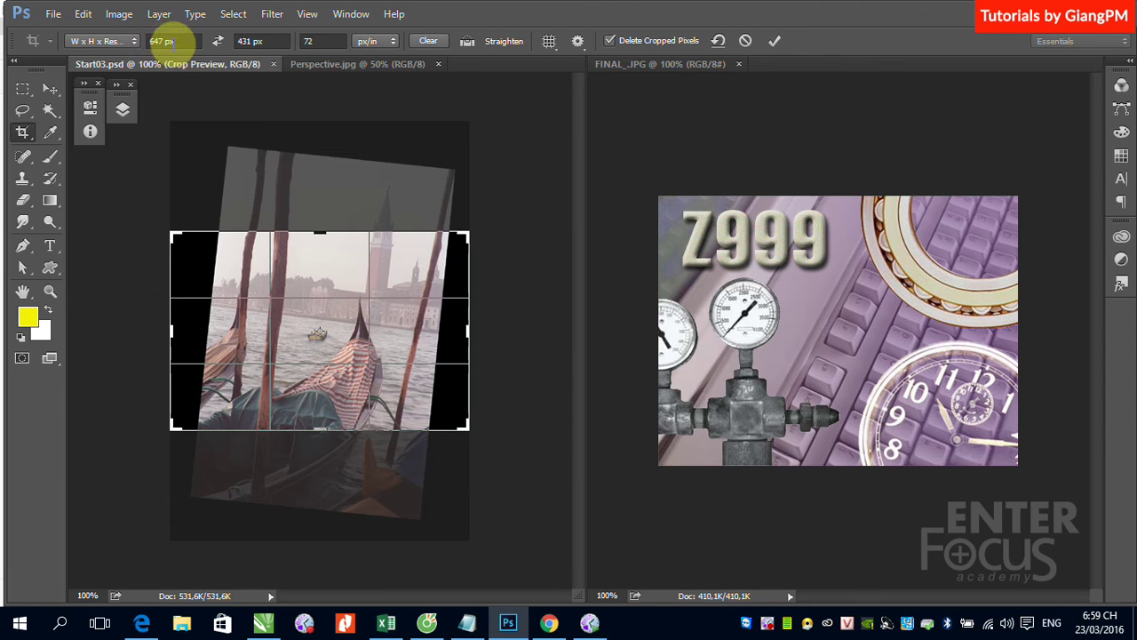
{"action": "left_click", "coordinate": [133, 40]}
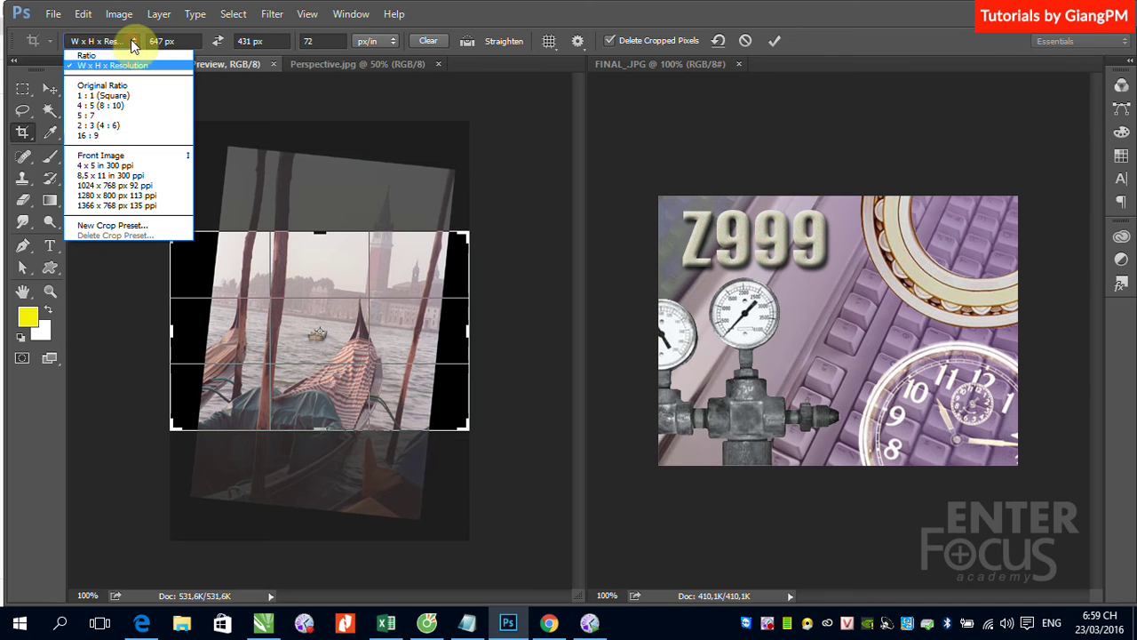
{"action": "left_click", "coordinate": [126, 86]}
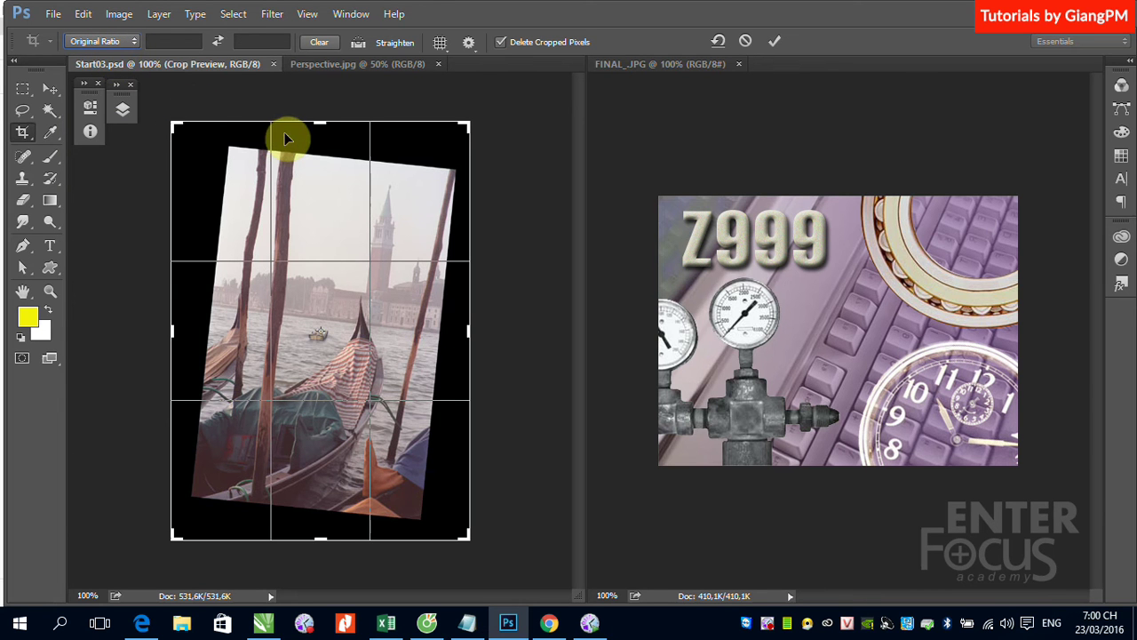
{"action": "mouse_move", "coordinate": [318, 122]}
{"action": "left_mouse_down"}
{"action": "mouse_move", "coordinate": [322, 149]}
{"action": "mouse_move", "coordinate": [319, 122]}
{"action": "left_mouse_up"}
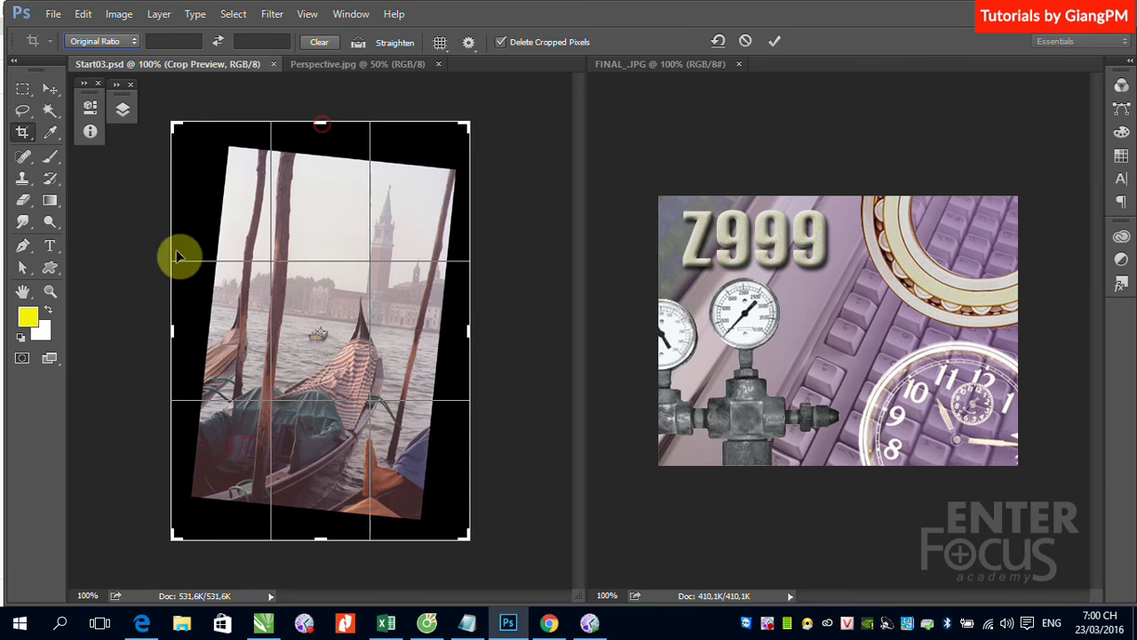
Start a new crop preset, cancel it, and review the ratio presets again
{"action": "left_click", "coordinate": [131, 43]}
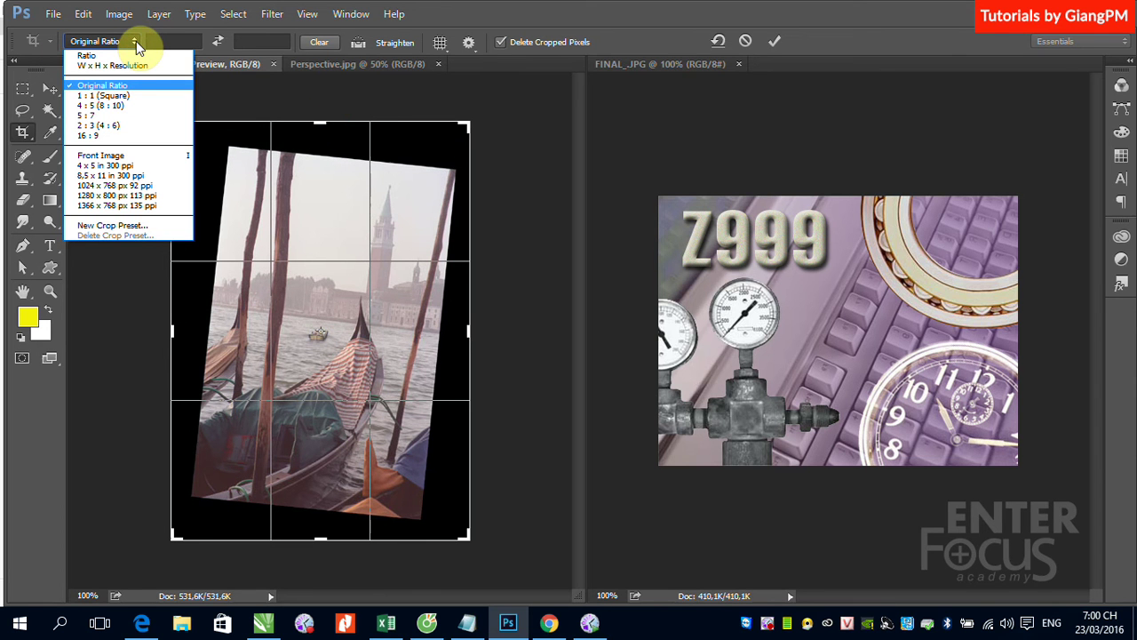
{"action": "left_click", "coordinate": [113, 226]}
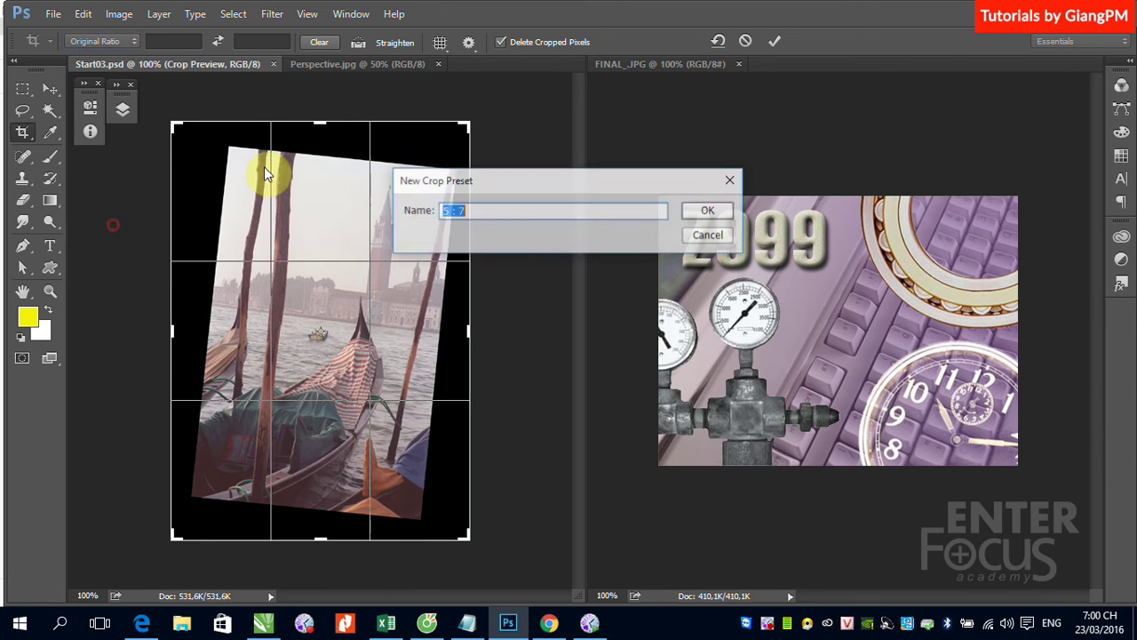
{"action": "left_click", "coordinate": [707, 236]}
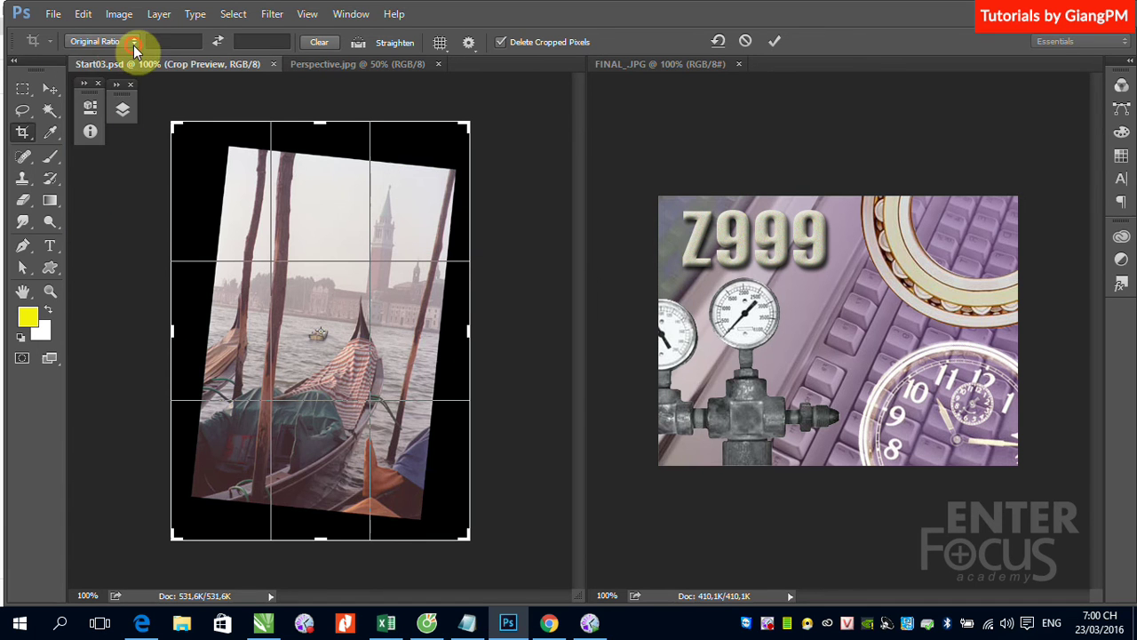
{"action": "left_click", "coordinate": [134, 47]}
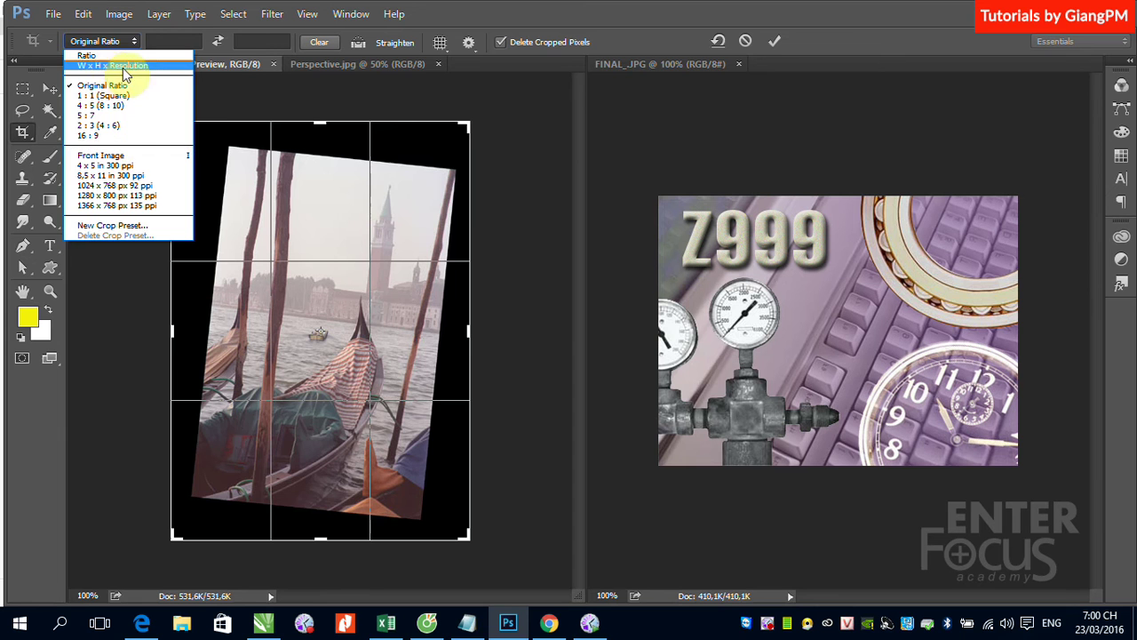
Switch the crop to W x H x Res, then clear the fixed width and height
{"action": "left_click", "coordinate": [126, 65]}
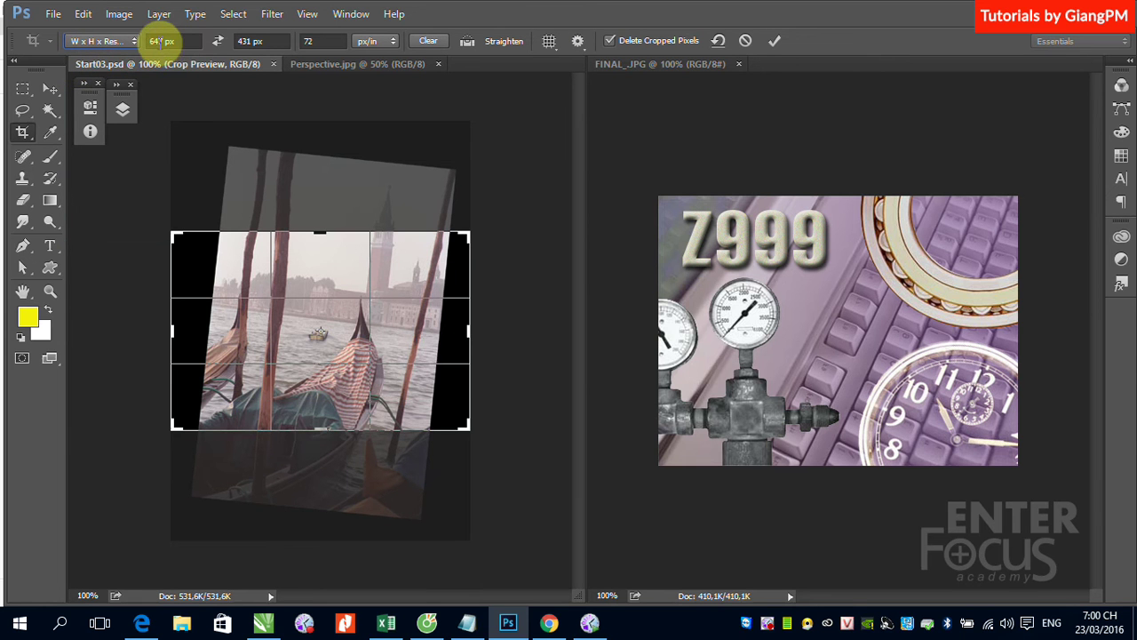
{"action": "left_click", "coordinate": [161, 42]}
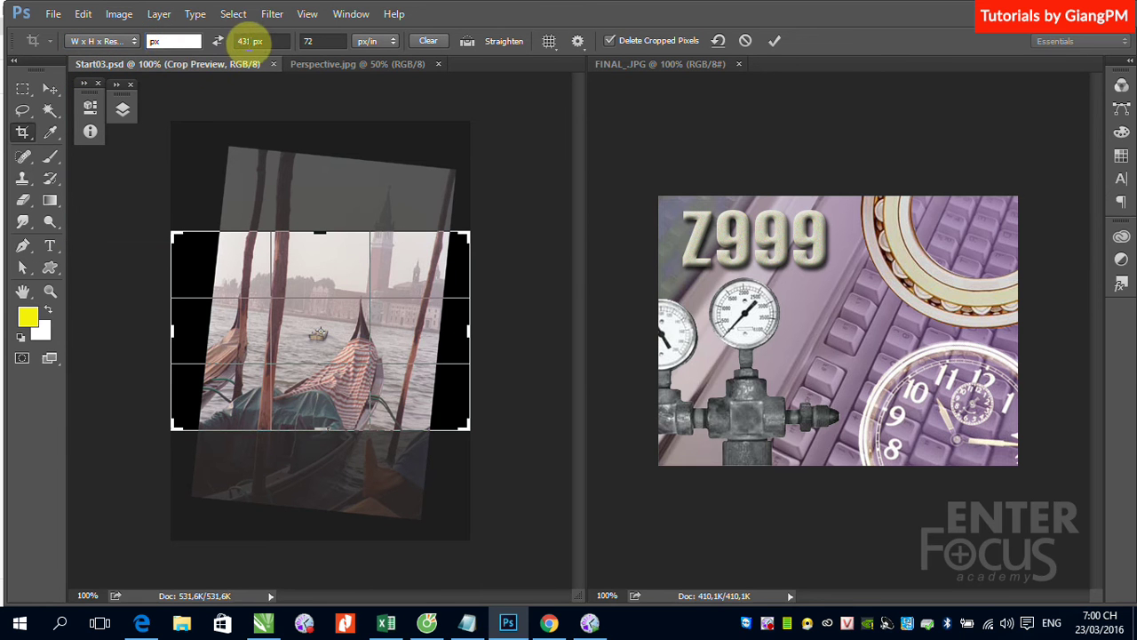
{"action": "left_click", "coordinate": [249, 41]}
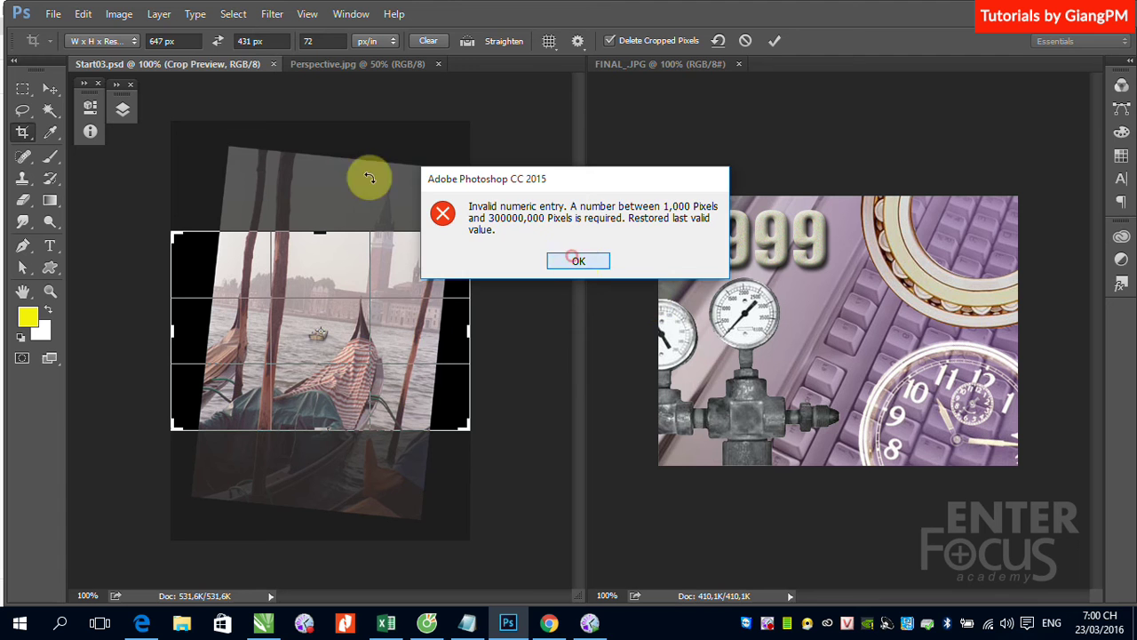
{"action": "left_click", "coordinate": [576, 260]}
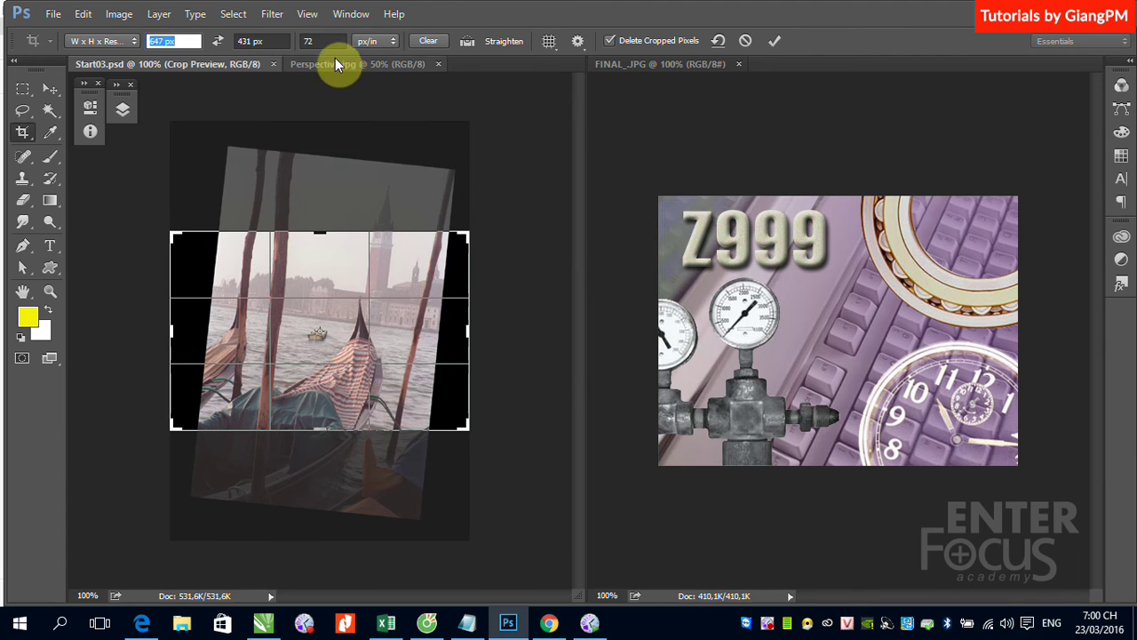
{"action": "left_click", "coordinate": [434, 42]}
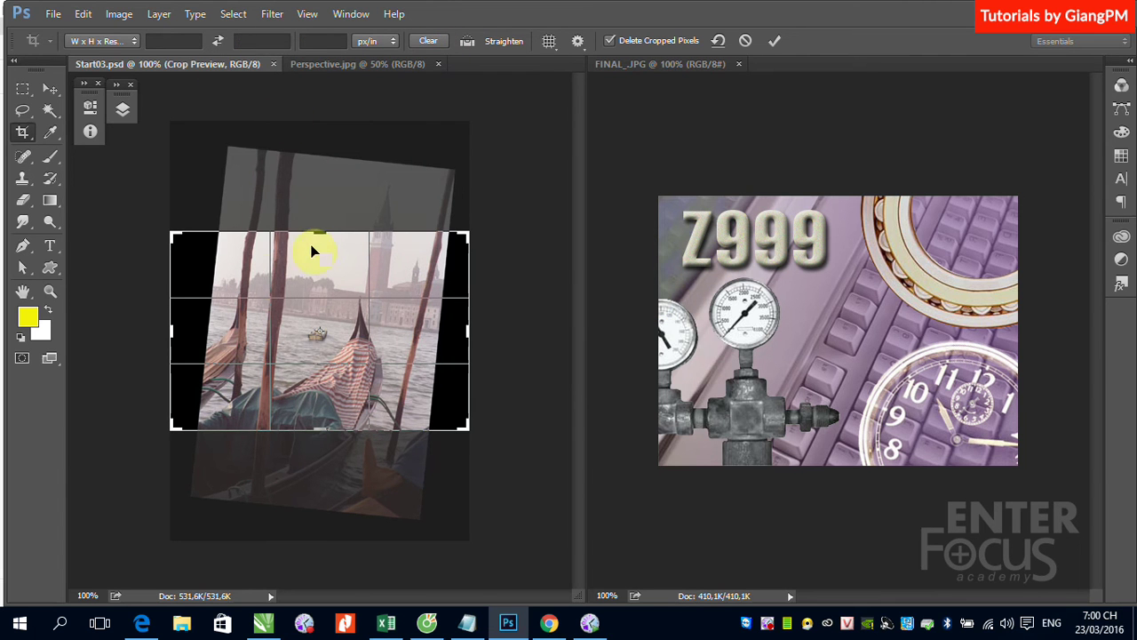
Drag all four crop edges freely, commit the crop, then undo it
{"action": "mouse_move", "coordinate": [318, 233]}
{"action": "left_mouse_down"}
{"action": "mouse_move", "coordinate": [326, 173]}
{"action": "mouse_move", "coordinate": [332, 199]}
{"action": "left_mouse_up"}
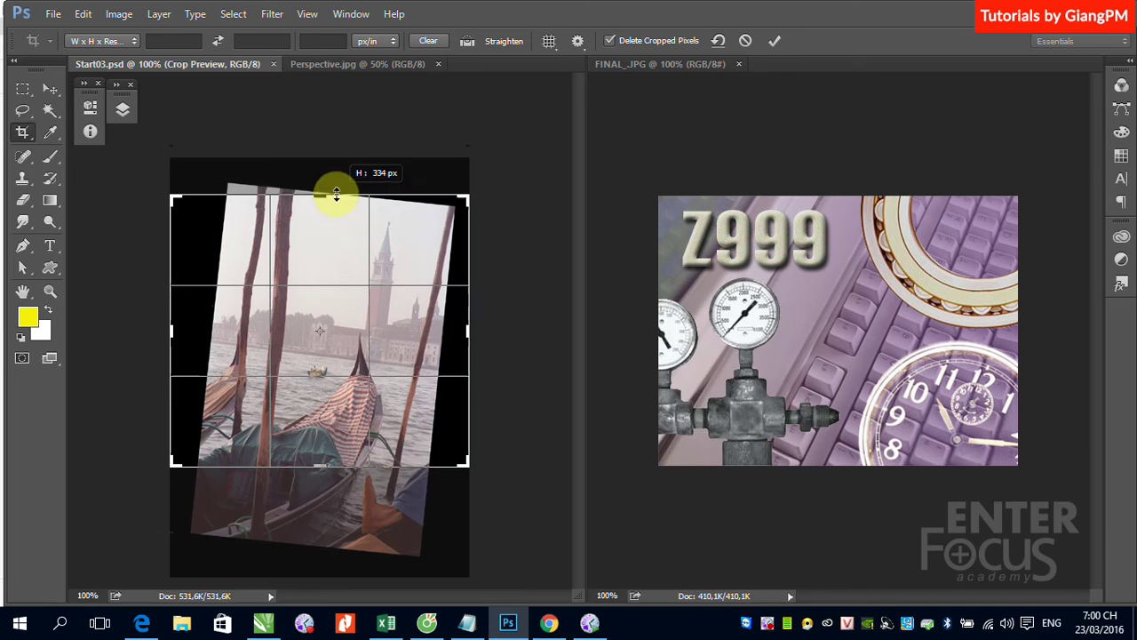
{"action": "mouse_move", "coordinate": [334, 487]}
{"action": "left_mouse_down"}
{"action": "mouse_move", "coordinate": [334, 433]}
{"action": "mouse_move", "coordinate": [312, 525]}
{"action": "left_mouse_up"}
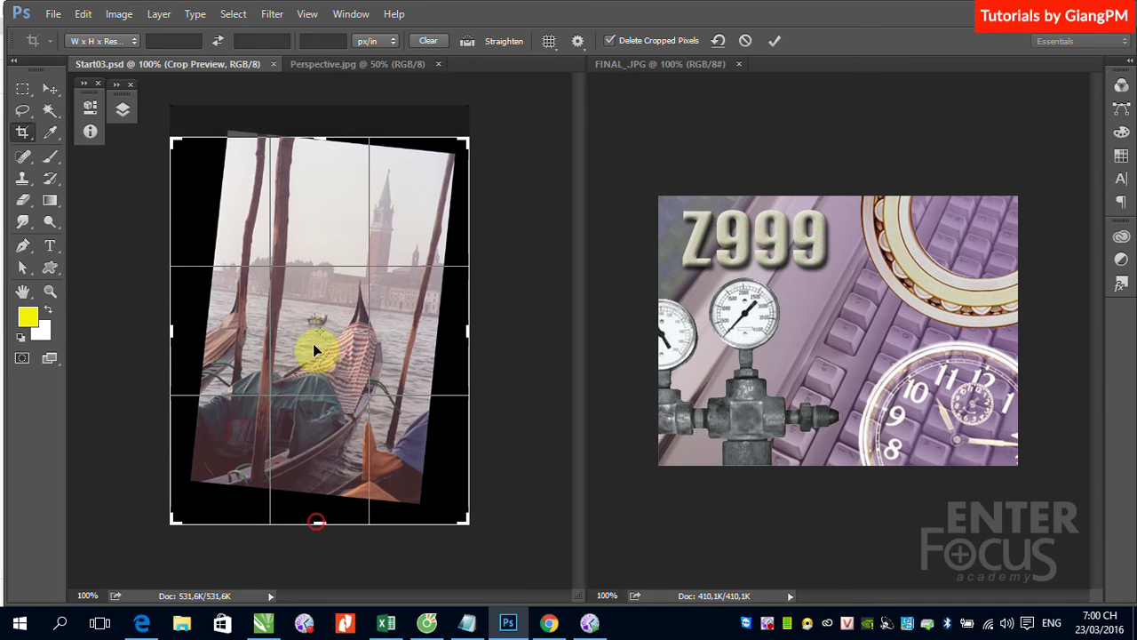
{"action": "left_click_drag", "start_coordinate": [169, 336], "coordinate": [186, 332]}
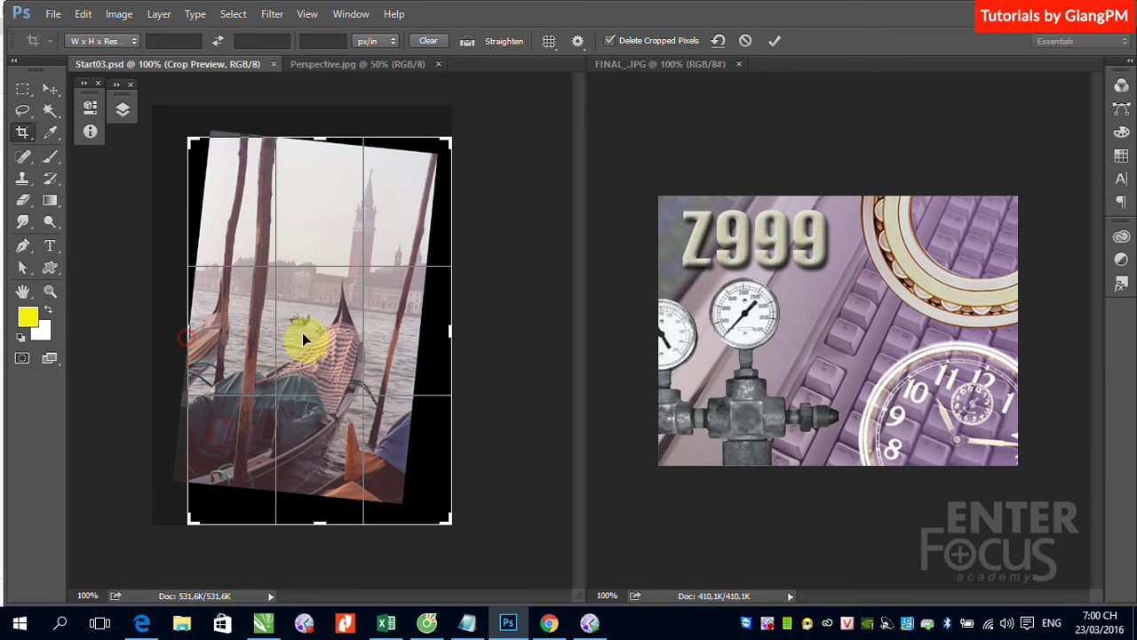
{"action": "mouse_move", "coordinate": [447, 332]}
{"action": "left_mouse_down"}
{"action": "mouse_move", "coordinate": [436, 315]}
{"action": "mouse_move", "coordinate": [428, 331]}
{"action": "left_mouse_up"}
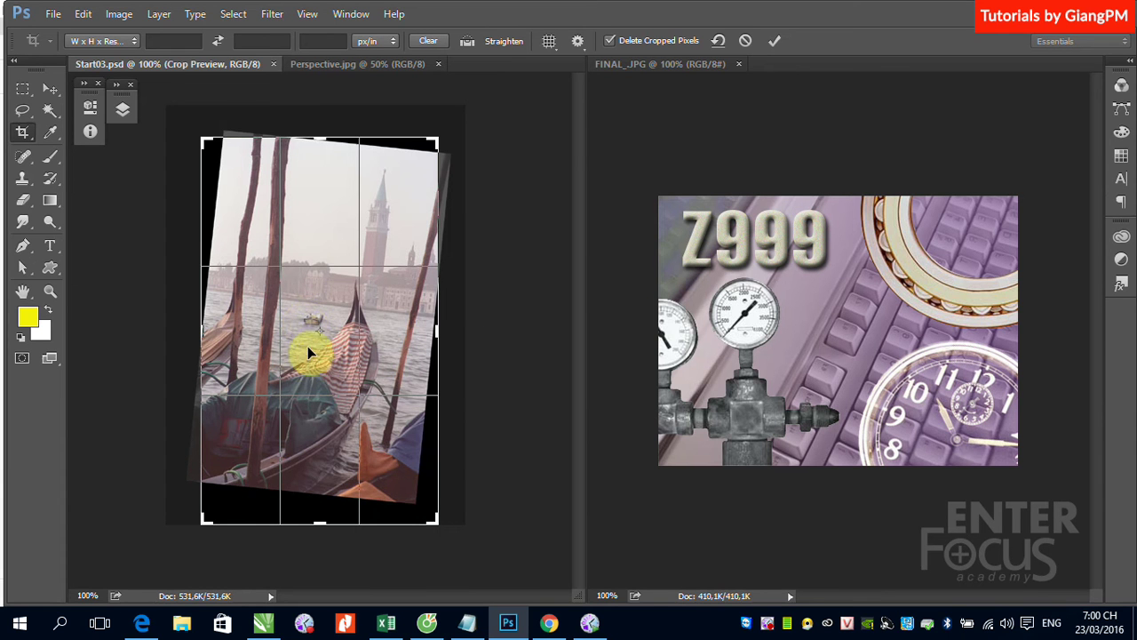
{"action": "left_click", "coordinate": [771, 43]}
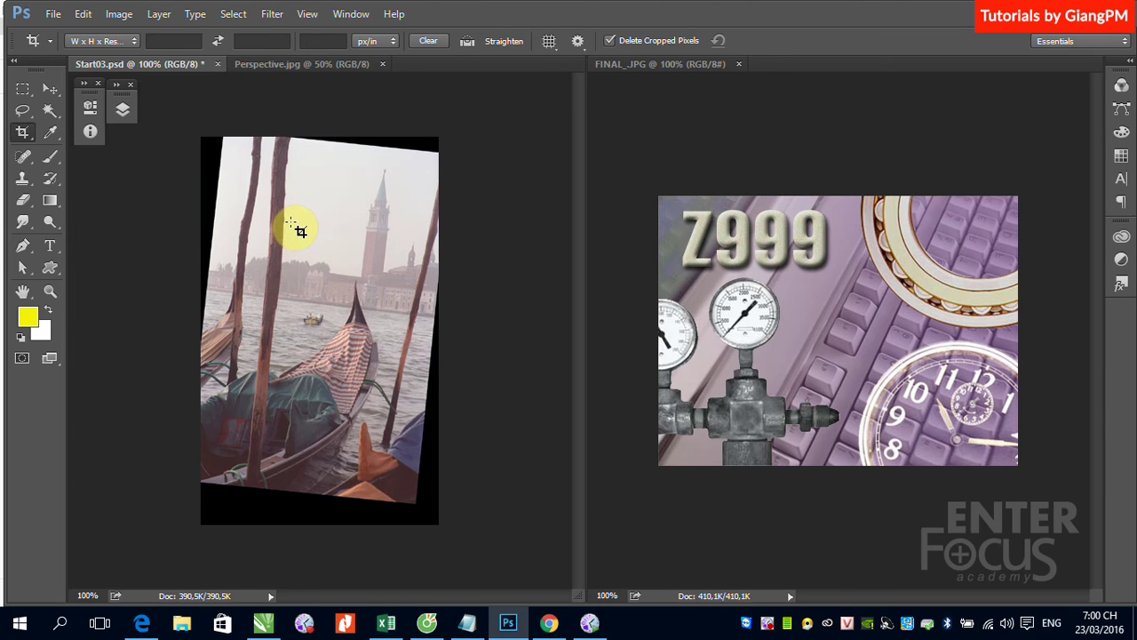
{"action": "key", "text": "ctrl+z"}
Open the _1851949_orig.jpg wheat-field photo
{"action": "left_click", "coordinate": [54, 13]}
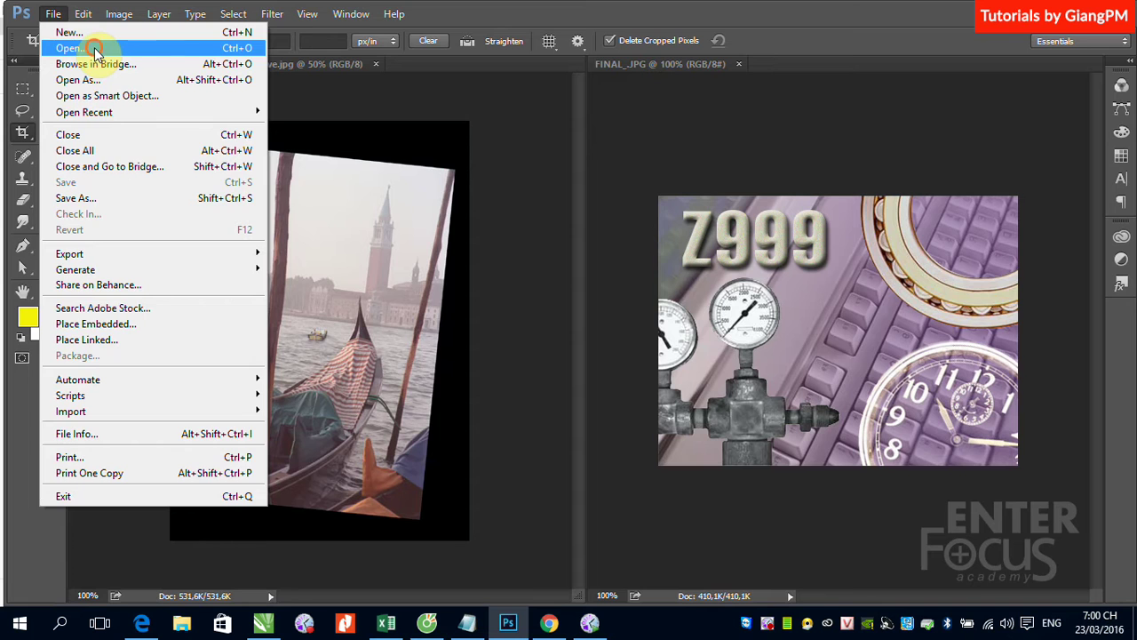
{"action": "left_click", "coordinate": [96, 50]}
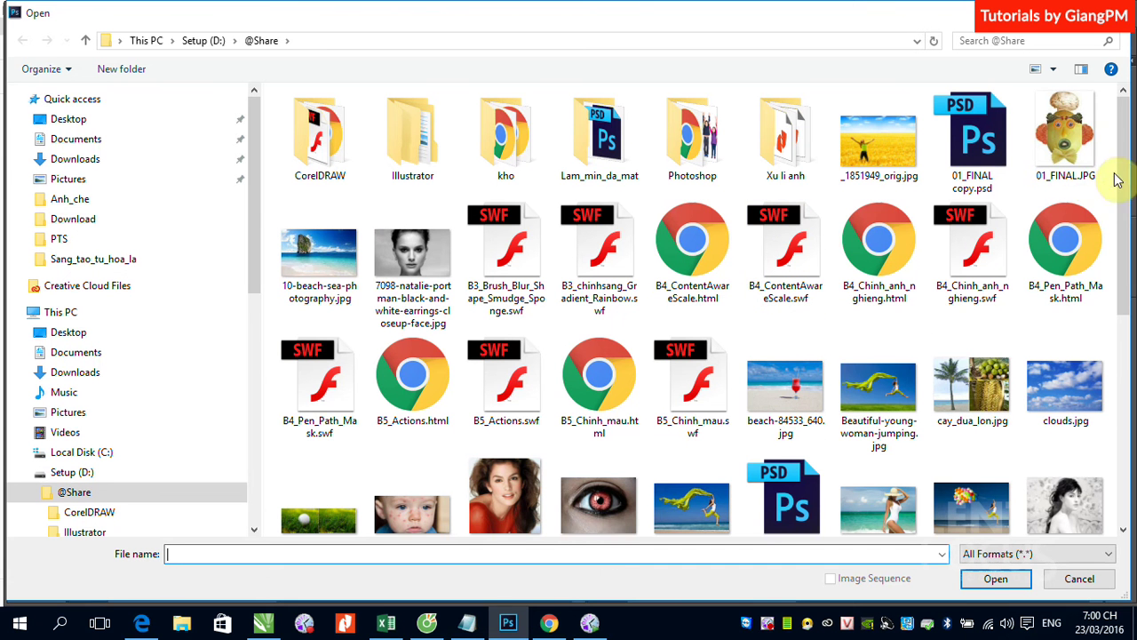
{"action": "left_click", "coordinate": [880, 147]}
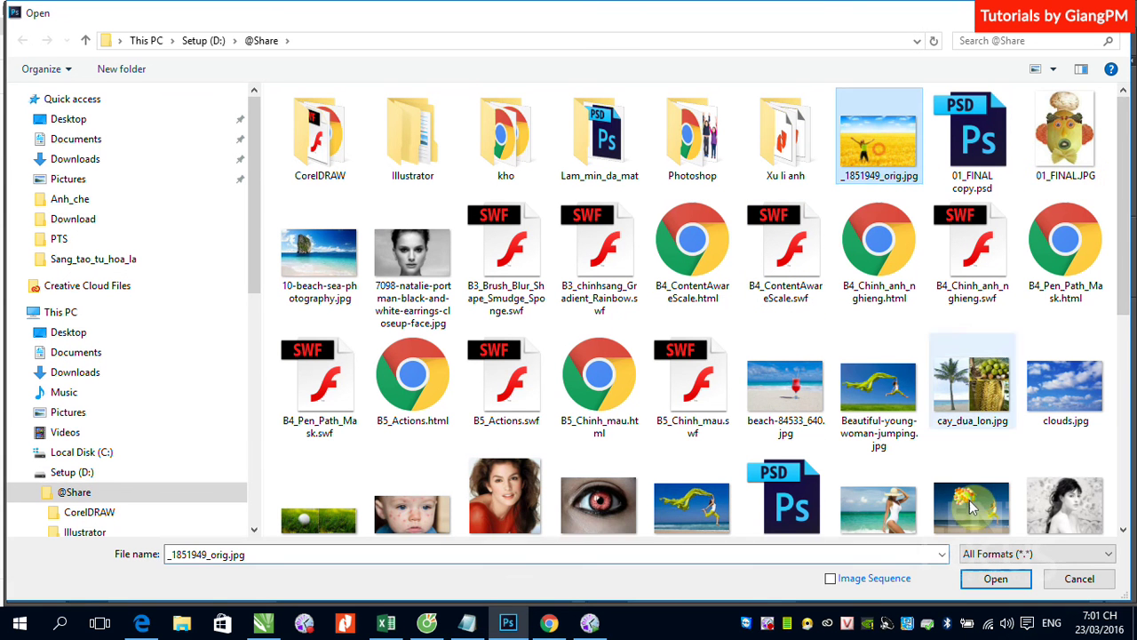
{"action": "left_click", "coordinate": [995, 578]}
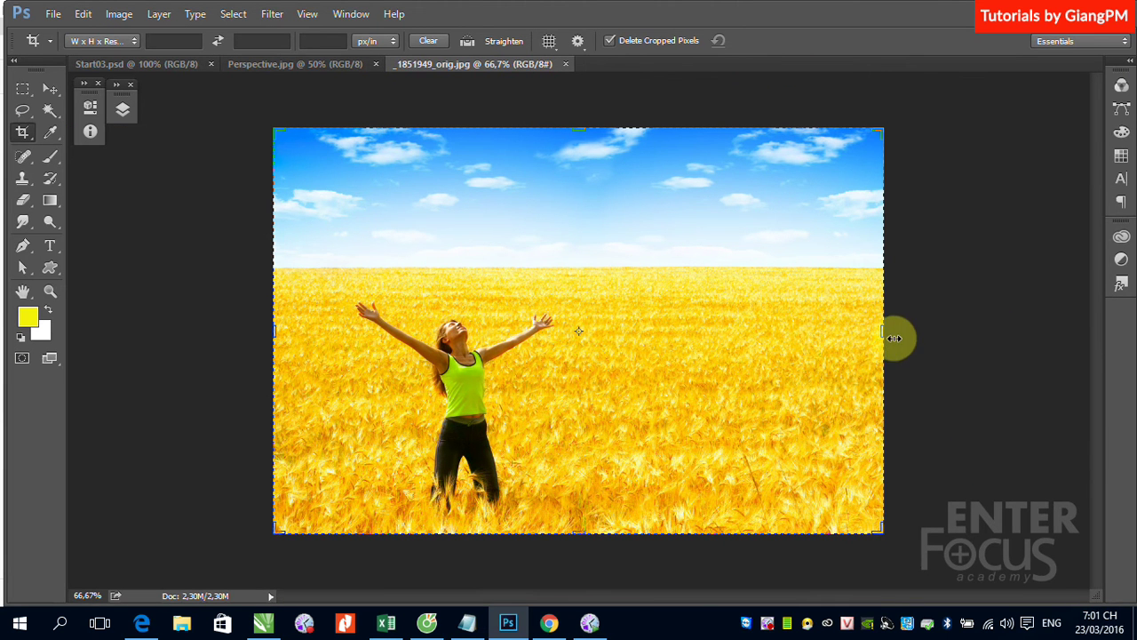
Narrow the crop to a portrait from both sides, apply it, then undo
{"action": "mouse_move", "coordinate": [882, 331]}
{"action": "left_mouse_down"}
{"action": "mouse_move", "coordinate": [757, 344]}
{"action": "mouse_move", "coordinate": [751, 334]}
{"action": "left_mouse_up"}
{"action": "mouse_move", "coordinate": [407, 332]}
{"action": "left_mouse_down"}
{"action": "mouse_move", "coordinate": [430, 333]}
{"action": "mouse_move", "coordinate": [424, 324]}
{"action": "left_mouse_up"}
{"action": "key", "text": "Return"}
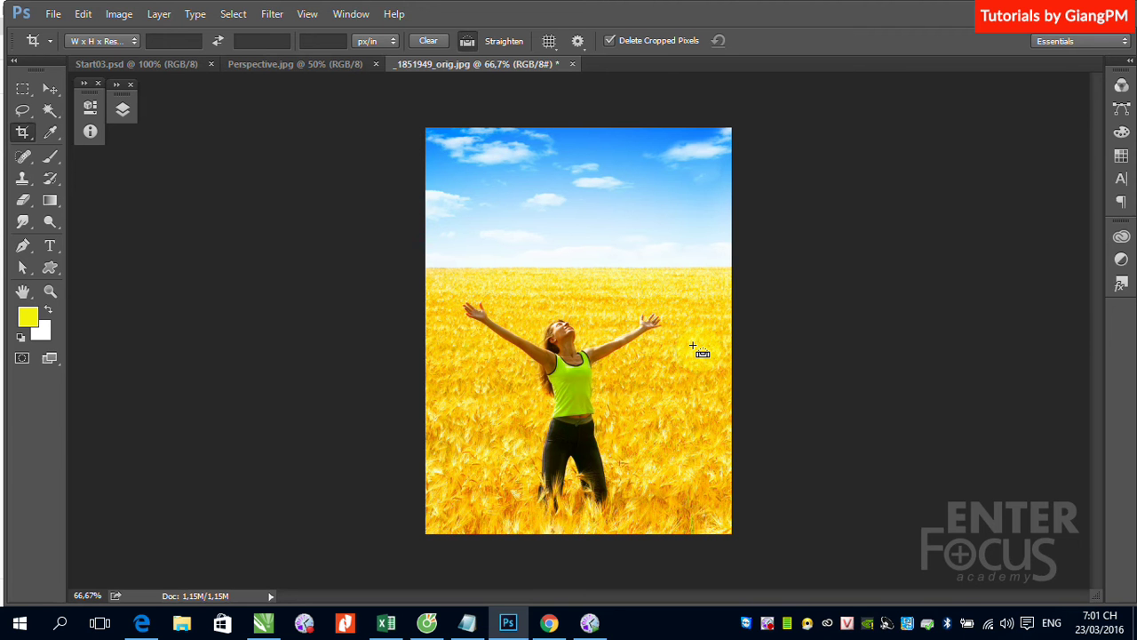
{"action": "key", "text": "ctrl+z"}
Crop the wheat-field photo to a narrow portrait around the woman, pulling in both sides
{"action": "left_click", "coordinate": [282, 312]}
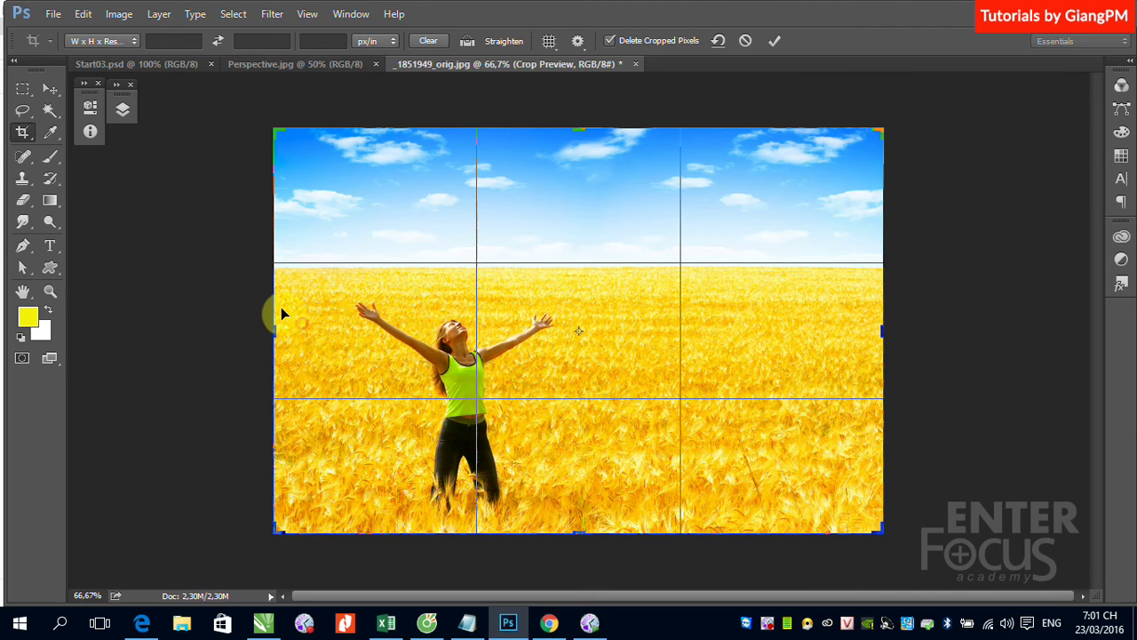
{"action": "left_click_drag", "start_coordinate": [263, 325], "coordinate": [311, 330]}
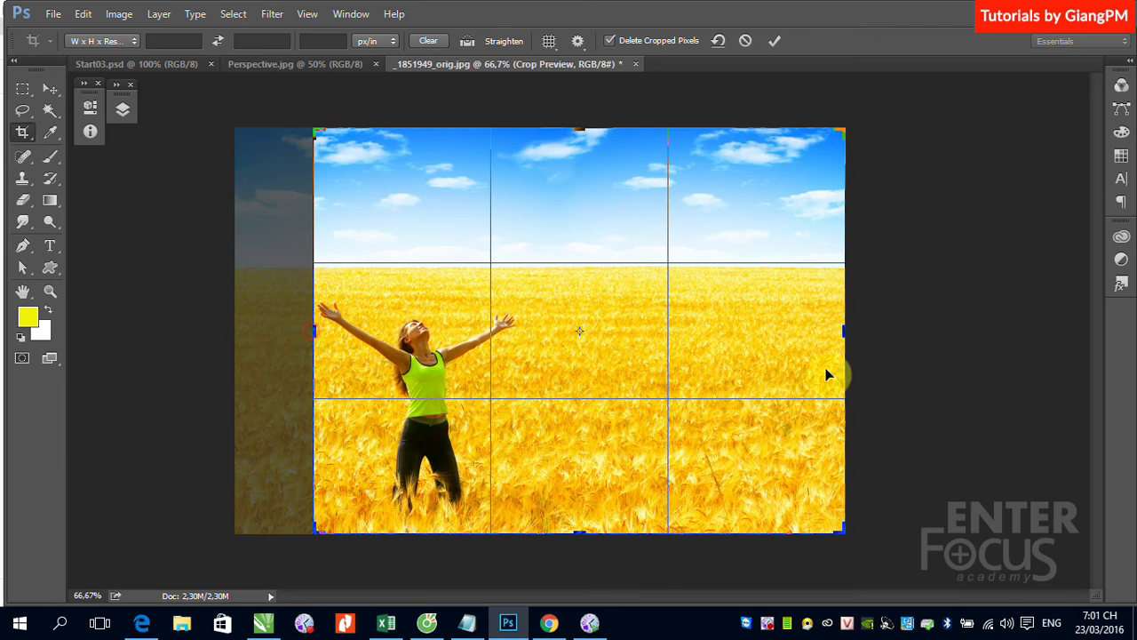
{"action": "left_click_drag", "start_coordinate": [853, 331], "coordinate": [703, 338]}
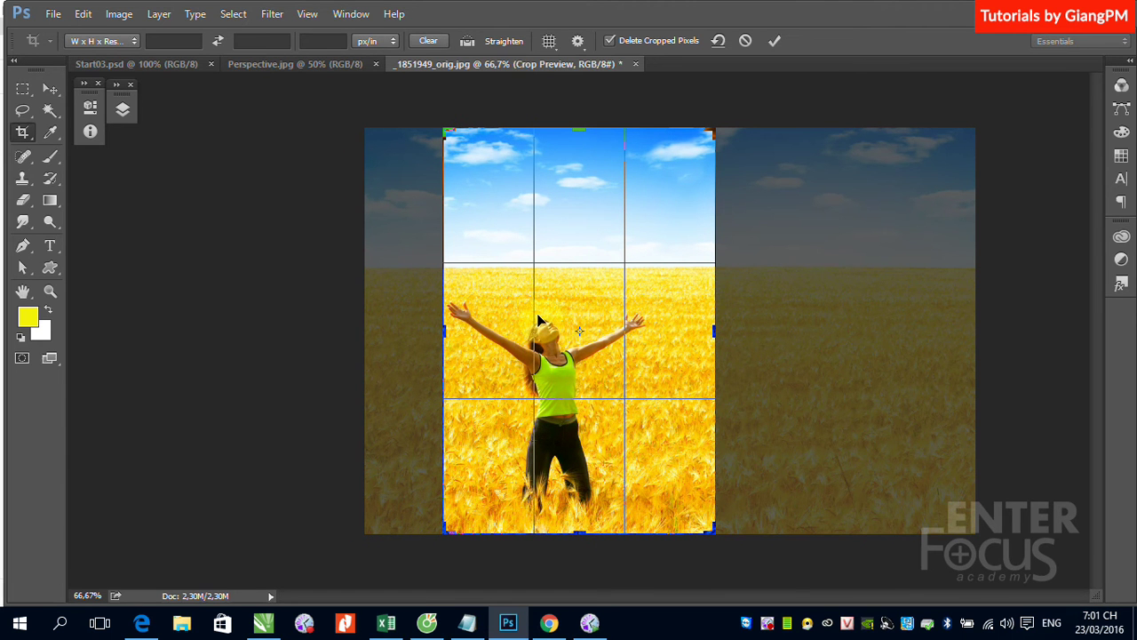
{"action": "left_click", "coordinate": [851, 361]}
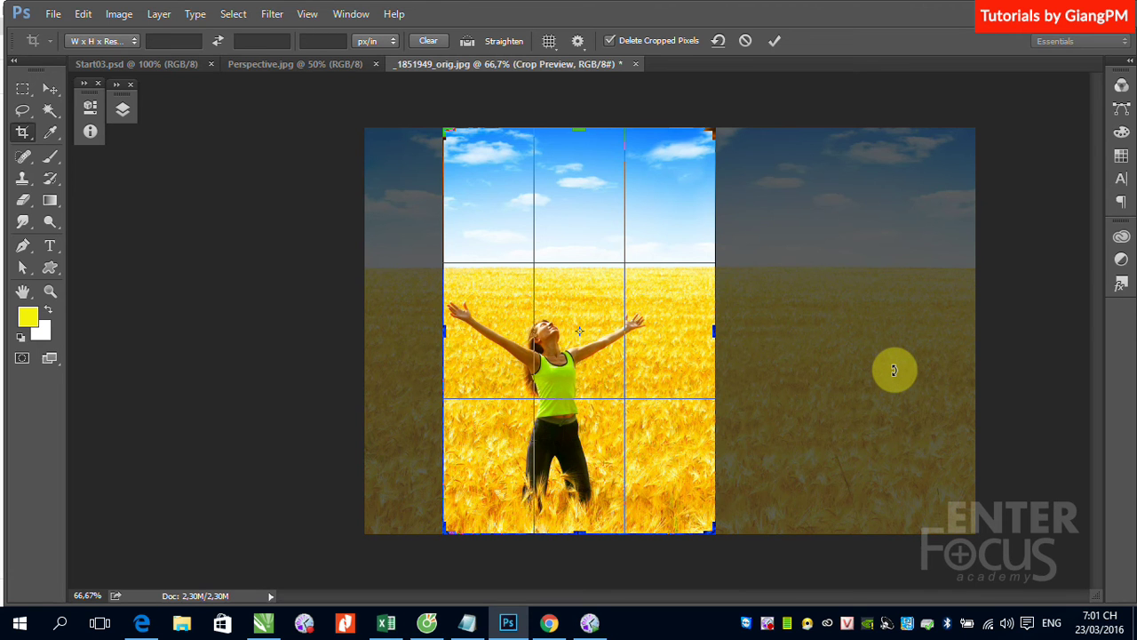
{"action": "left_click_drag", "start_coordinate": [443, 331], "coordinate": [436, 331]}
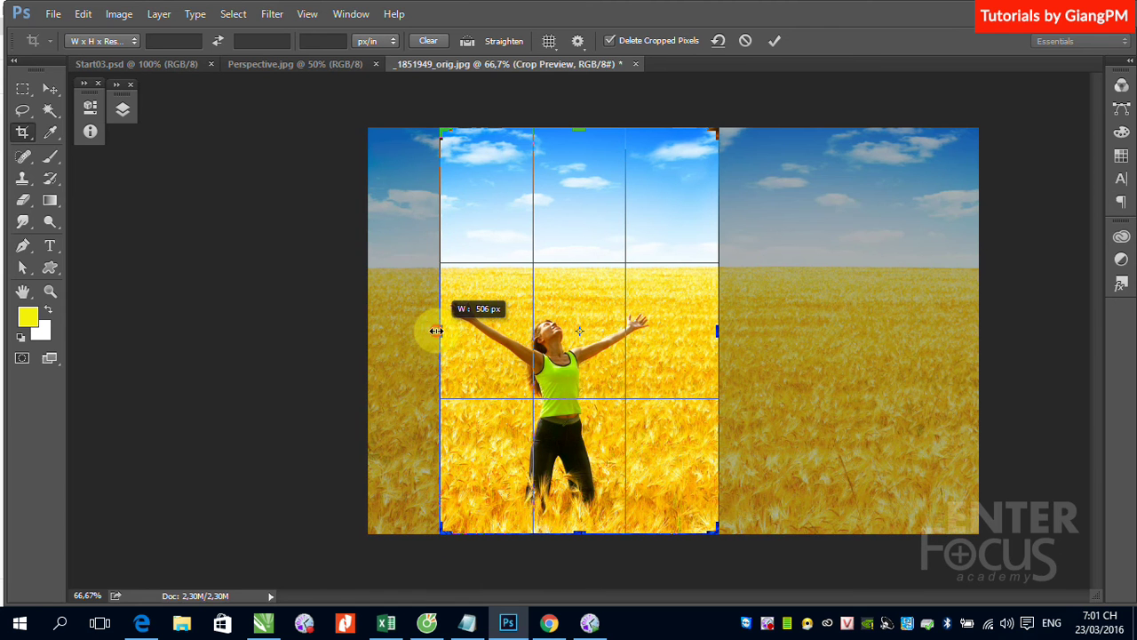
{"action": "key", "text": "Return"}
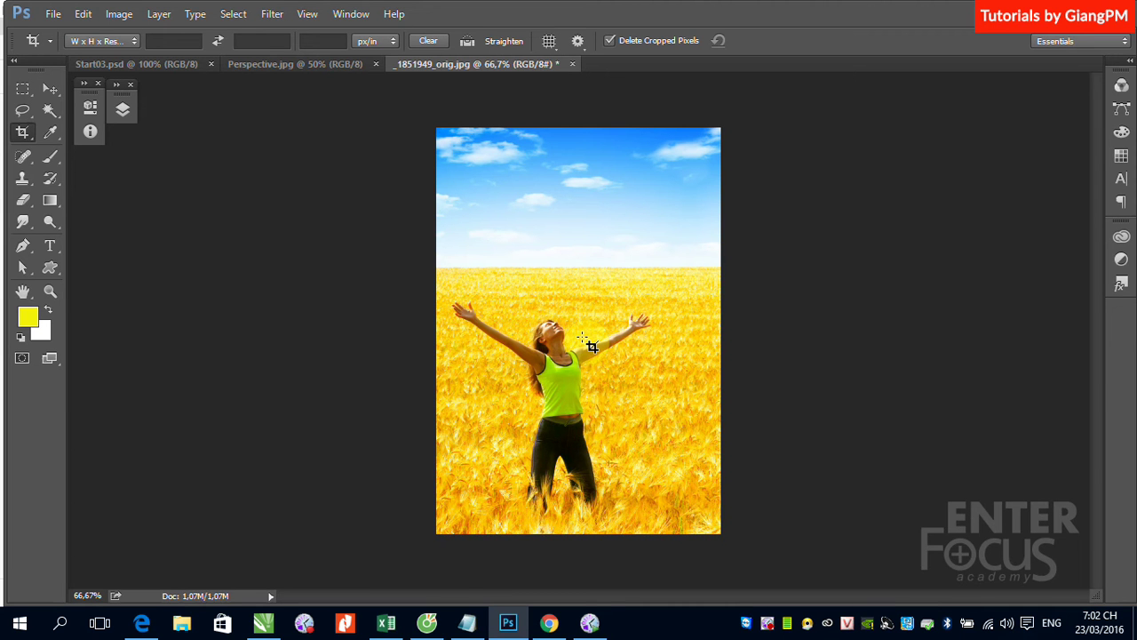
{"action": "left_click", "coordinate": [159, 40]}
{"action": "left_click", "coordinate": [54, 13]}
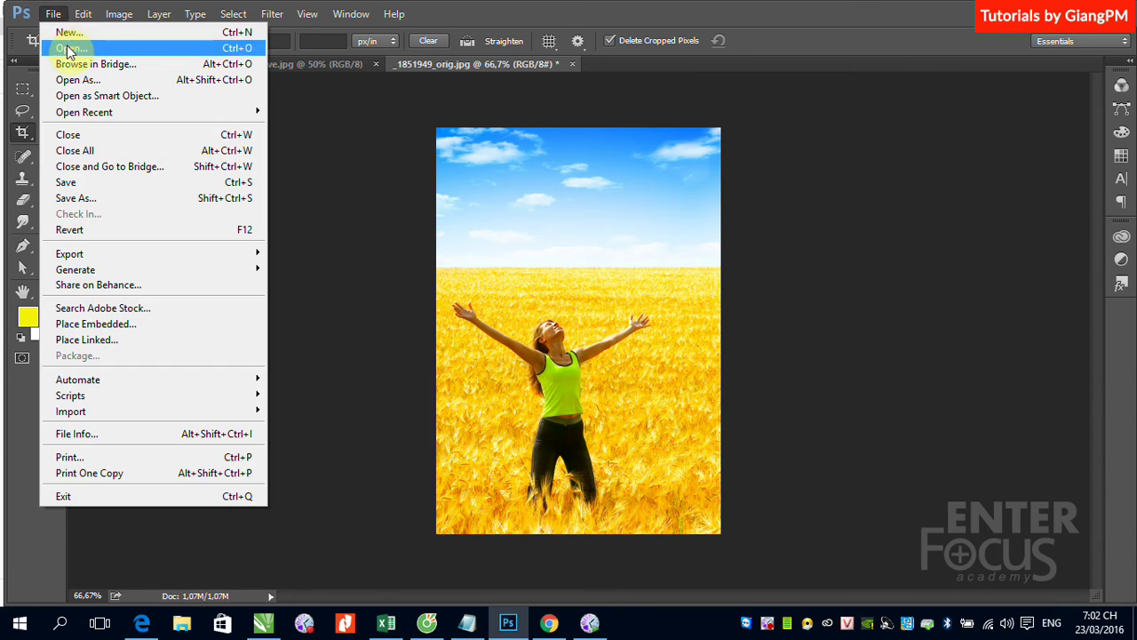
{"action": "left_click", "coordinate": [69, 49]}
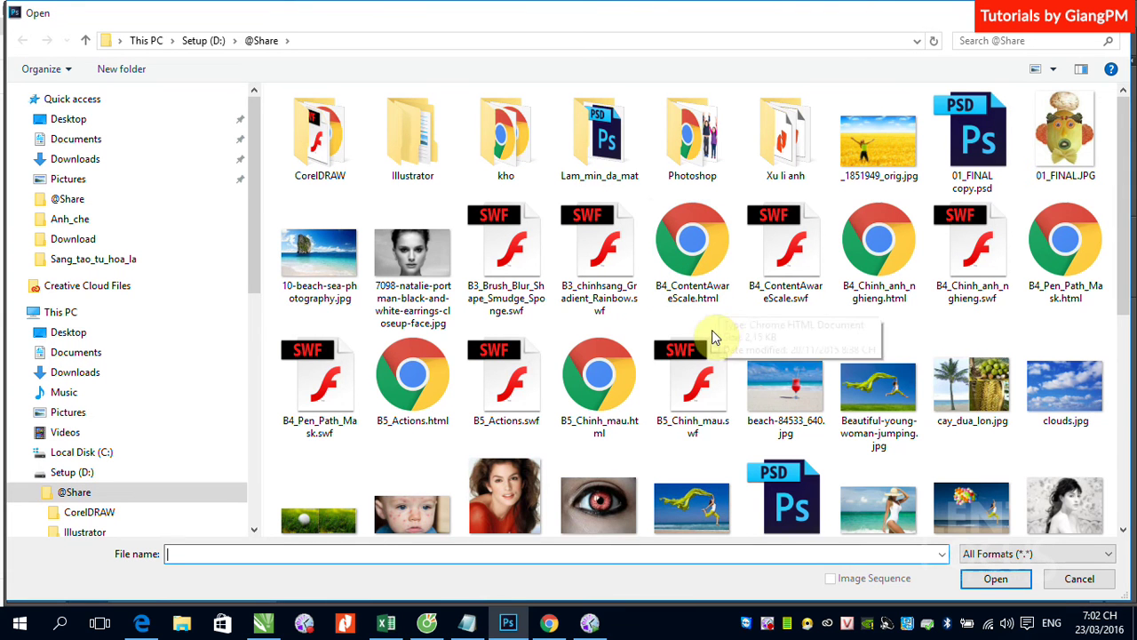
{"action": "double_click", "coordinate": [1075, 502]}
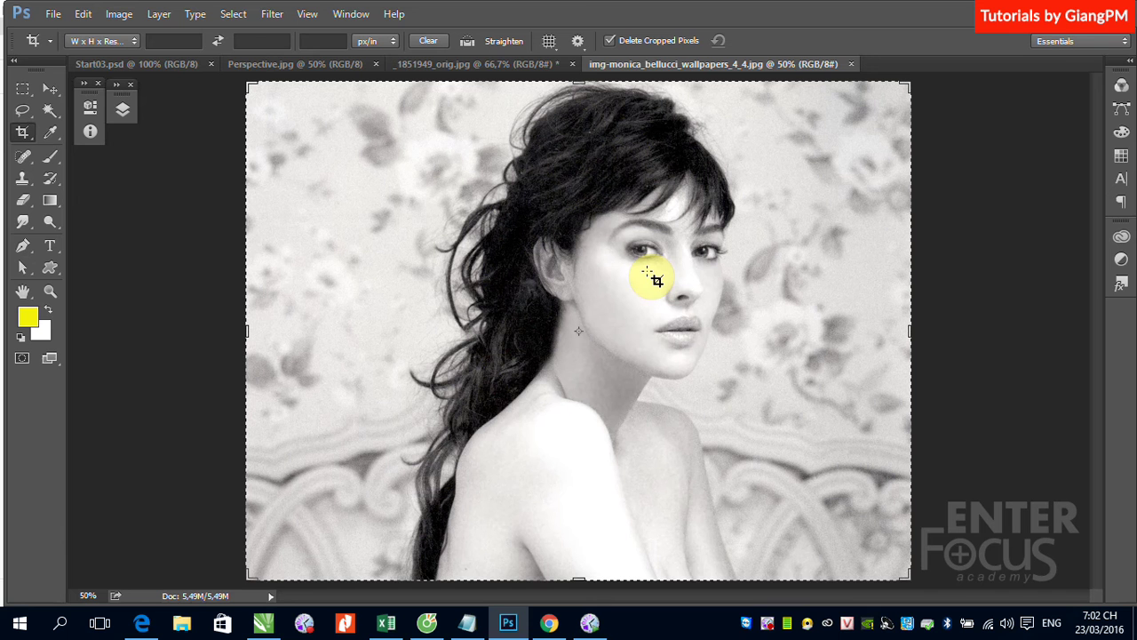
Set the crop size to 4 cm width and 6 cm height
{"action": "left_click", "coordinate": [157, 41]}
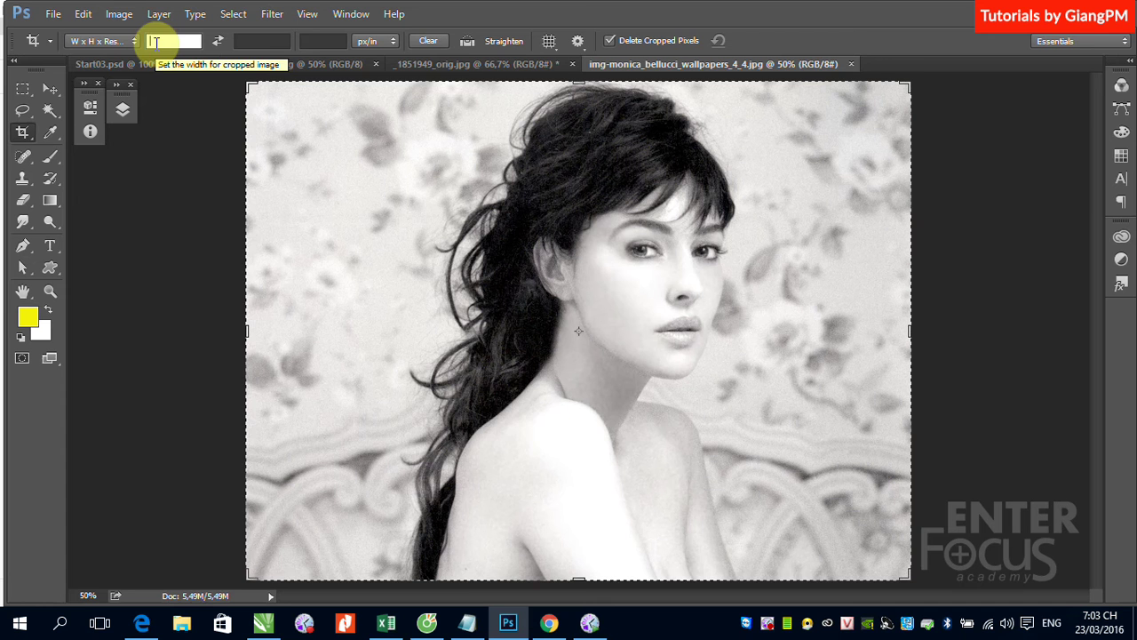
{"action": "type", "text": "4"}
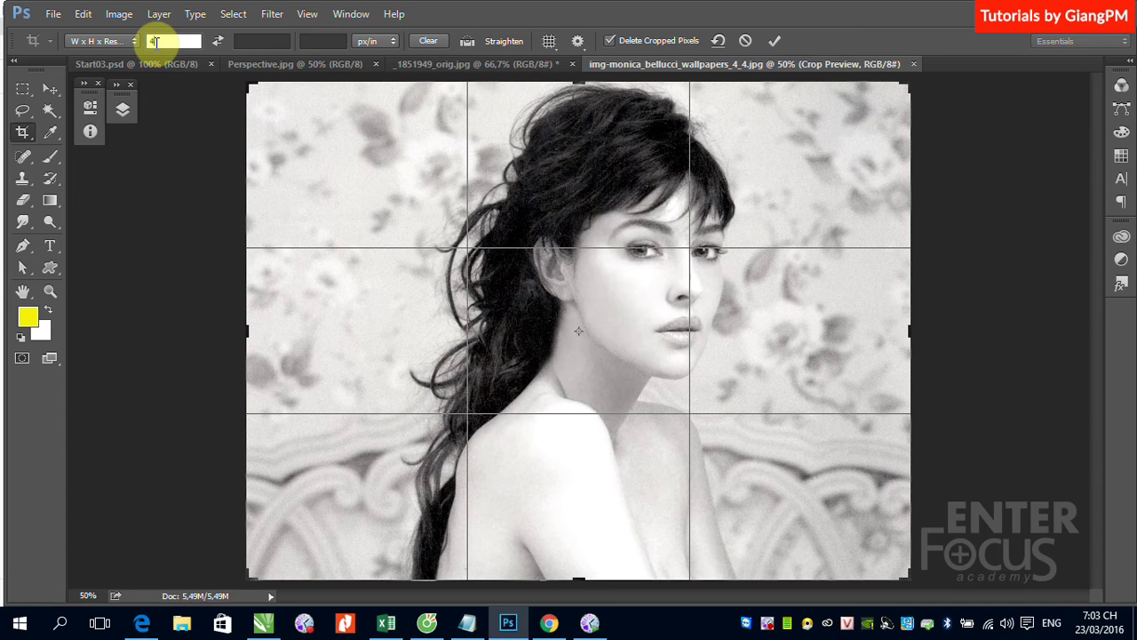
{"action": "type", "text": "cm"}
{"action": "left_click", "coordinate": [263, 41]}
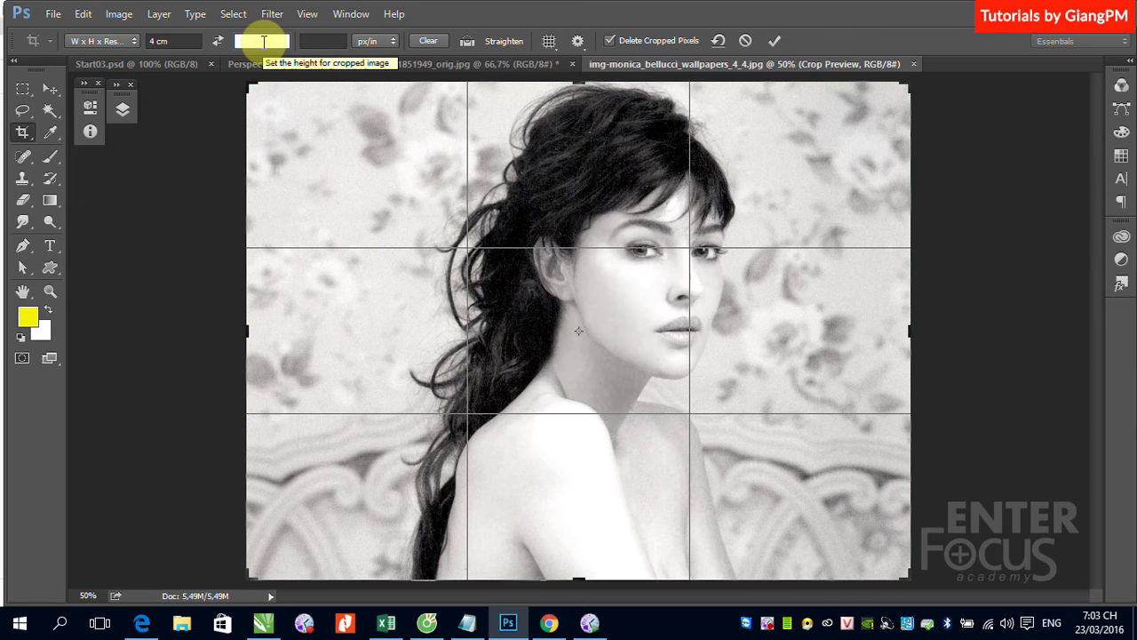
{"action": "type", "text": "6 c"}
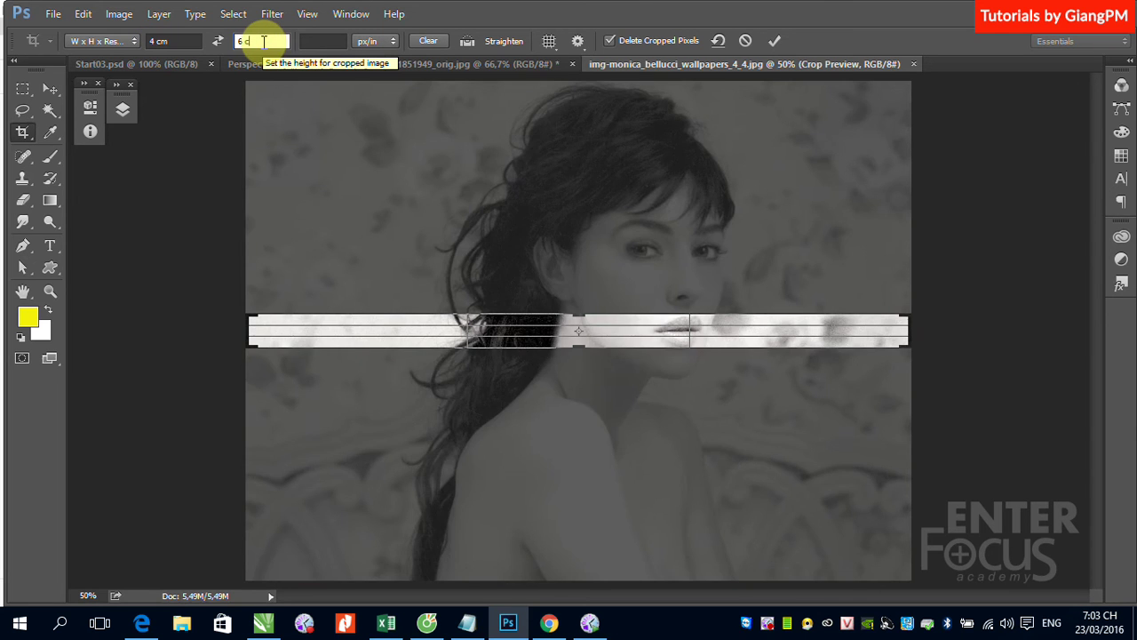
{"action": "type", "text": "m"}
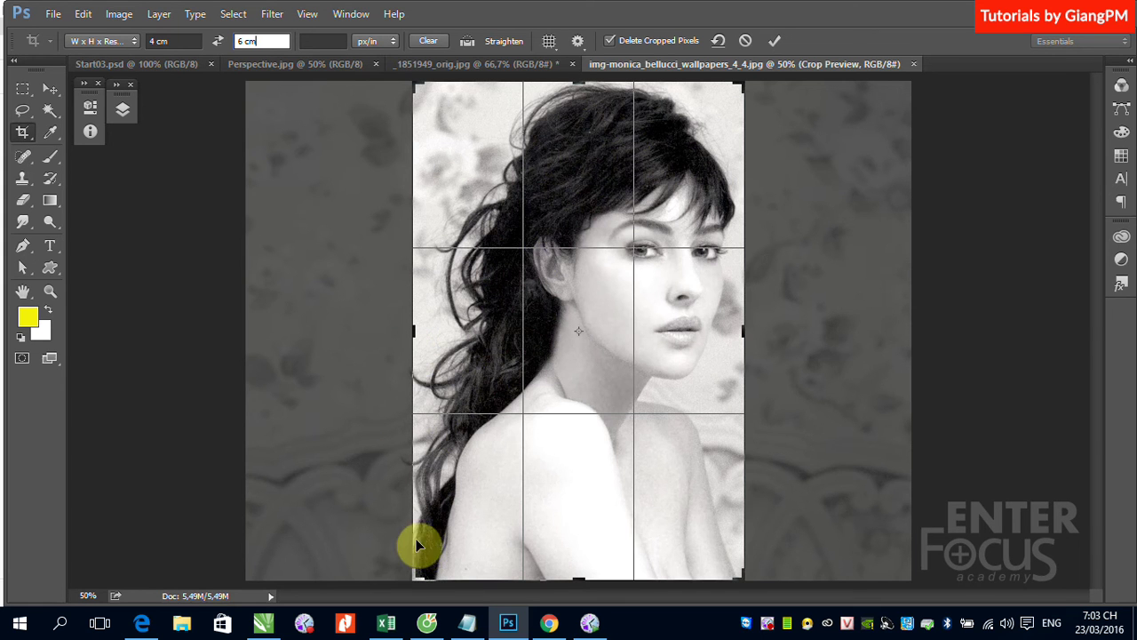
Resize the 4 × 6 cm crop frame from its corner, apply it, then undo
{"action": "left_click_drag", "start_coordinate": [414, 576], "coordinate": [447, 529]}
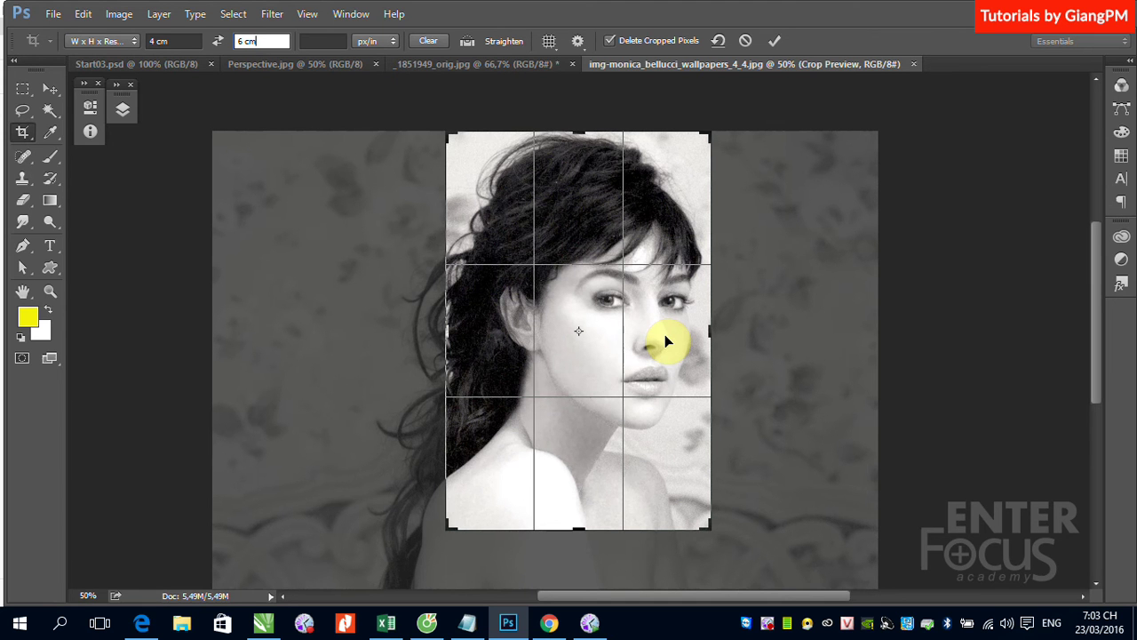
{"action": "left_click", "coordinate": [776, 43]}
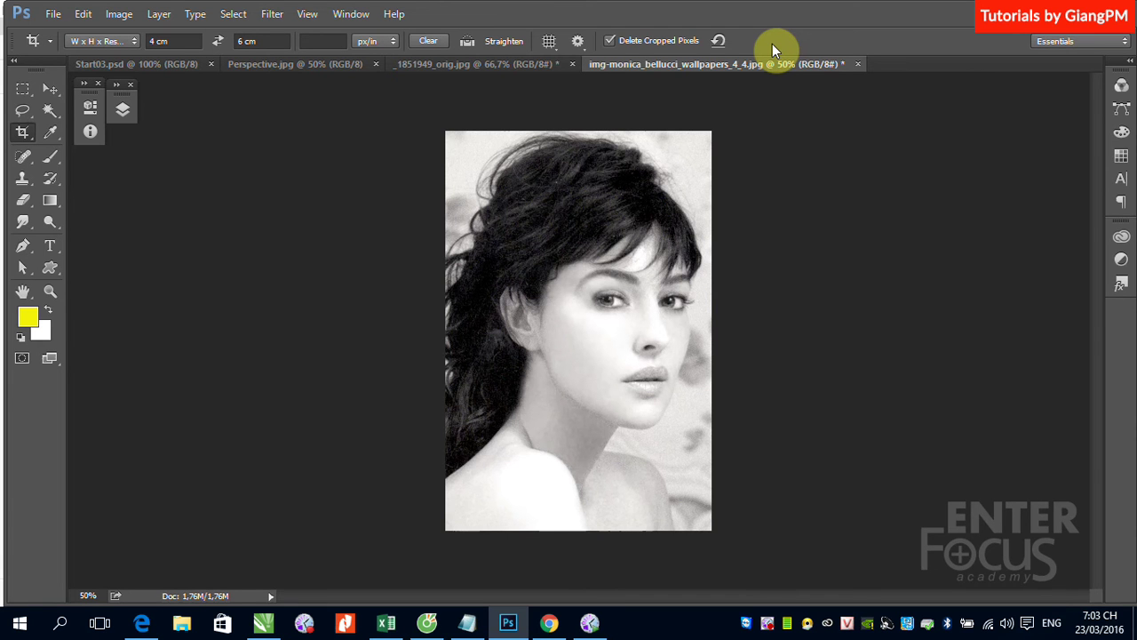
{"action": "key", "text": "ctrl+z"}
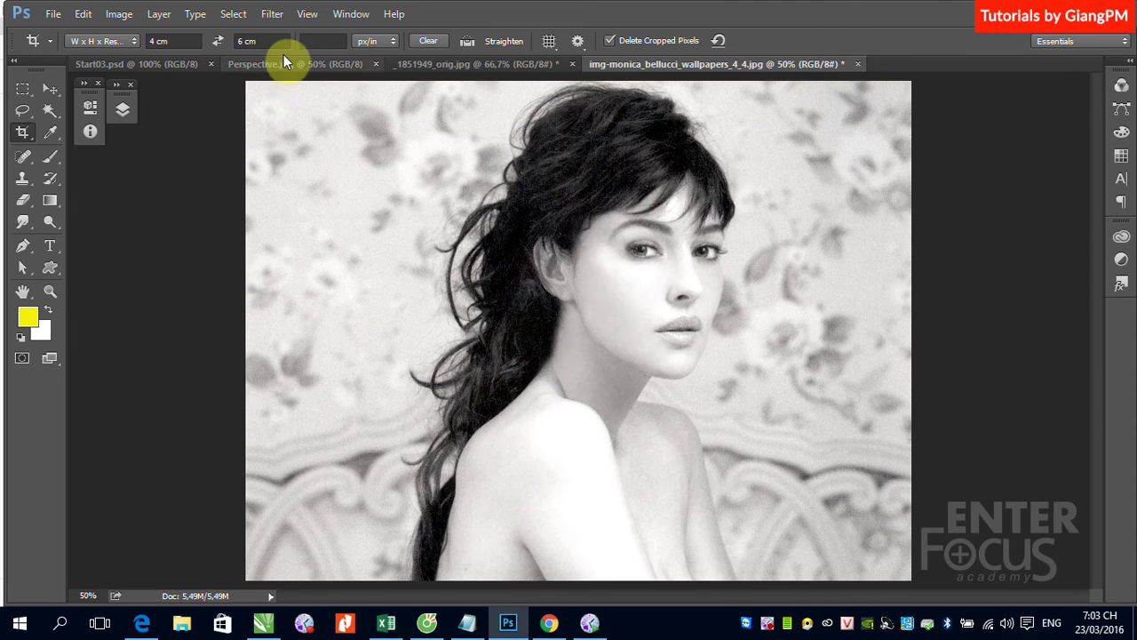
Apply the 4 × 6 cm crop and verify its size in Image Size using centimetres
{"action": "left_click", "coordinate": [284, 122]}
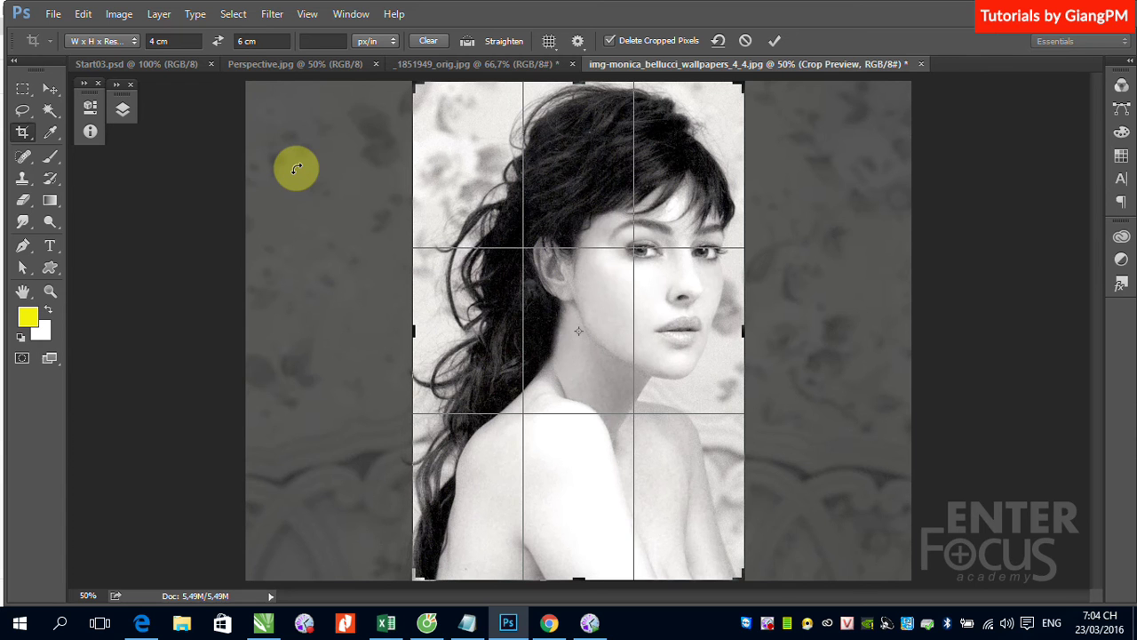
{"action": "key", "text": "Return"}
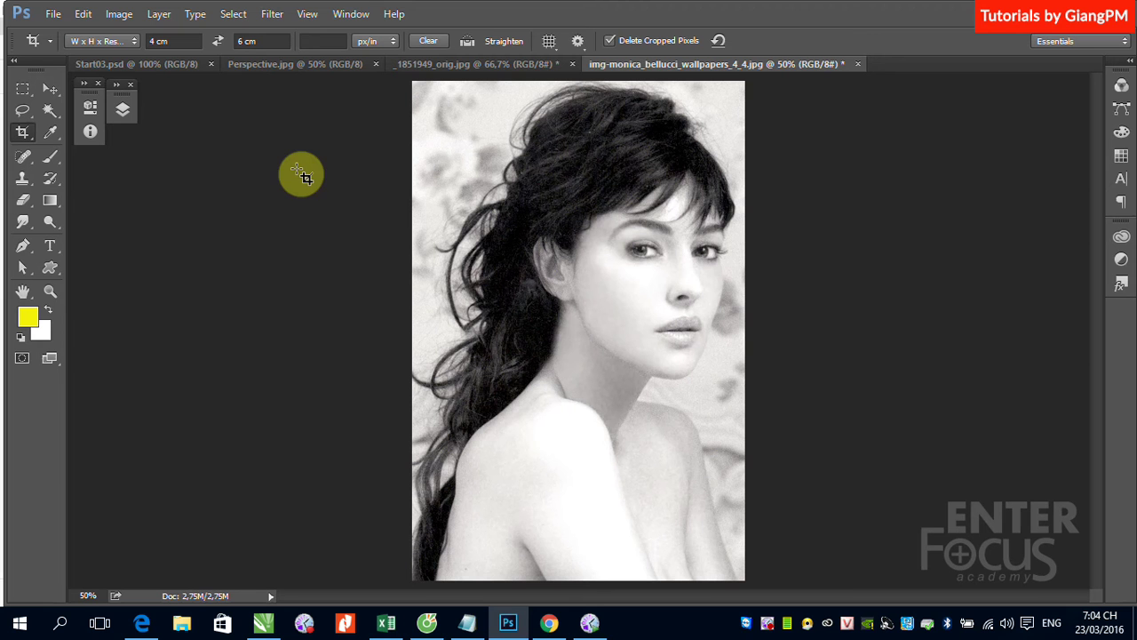
{"action": "left_click", "coordinate": [118, 16]}
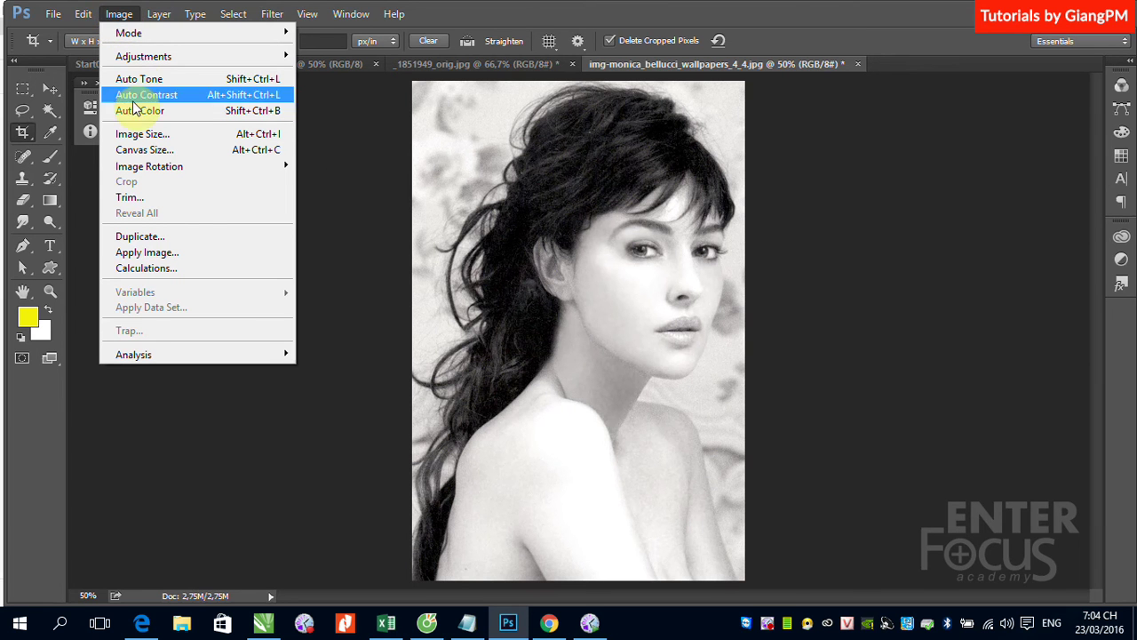
{"action": "left_click", "coordinate": [124, 134]}
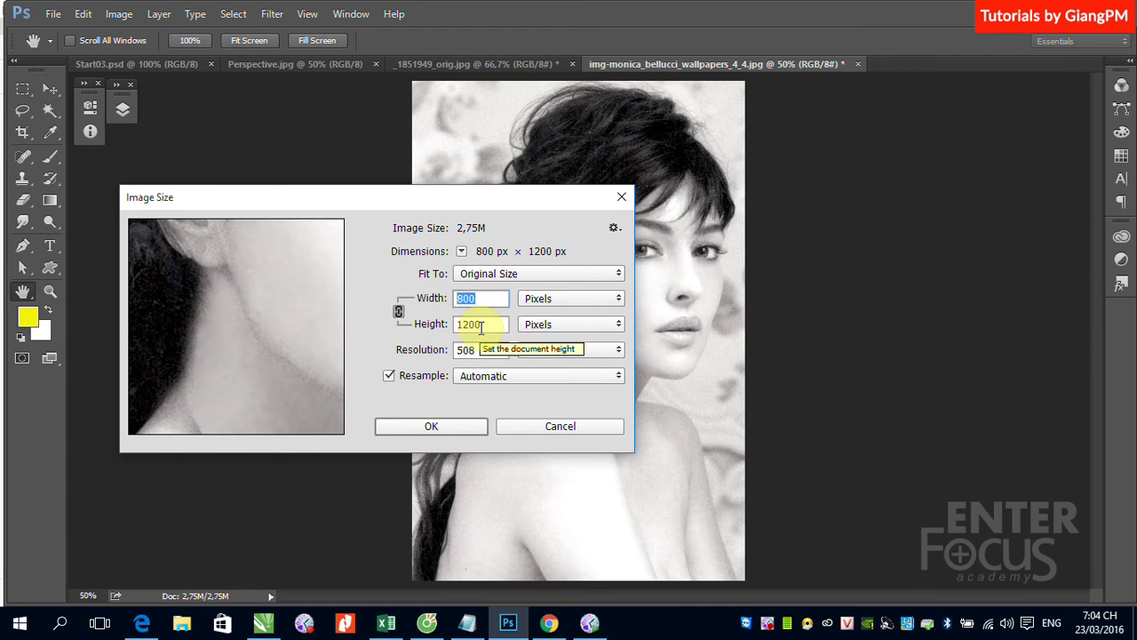
{"action": "left_click", "coordinate": [617, 301]}
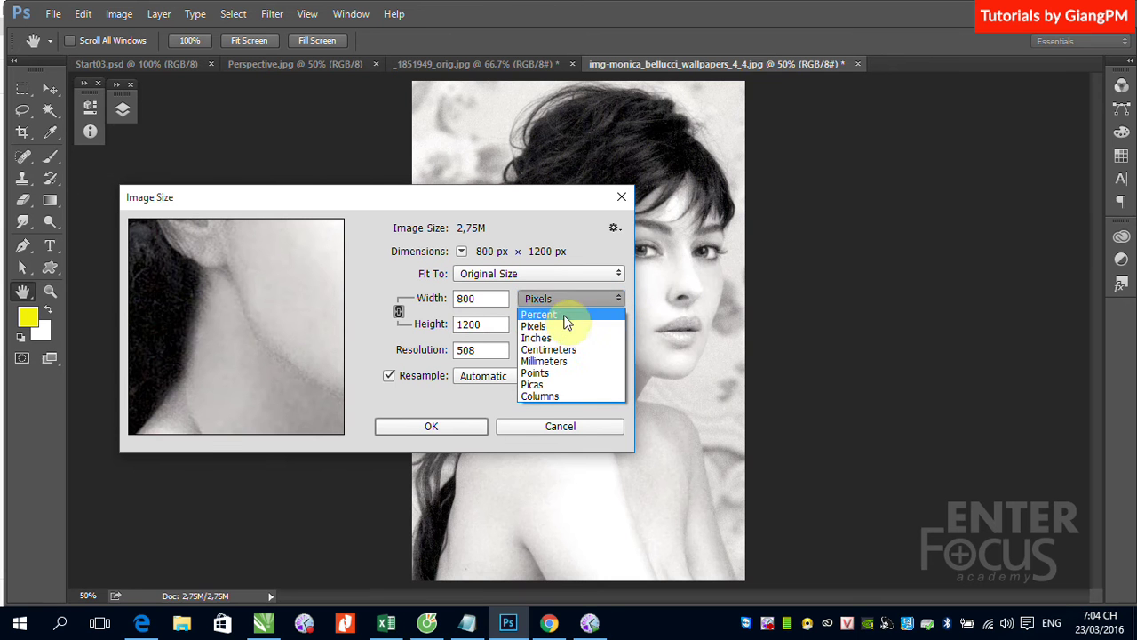
{"action": "left_click", "coordinate": [558, 351]}
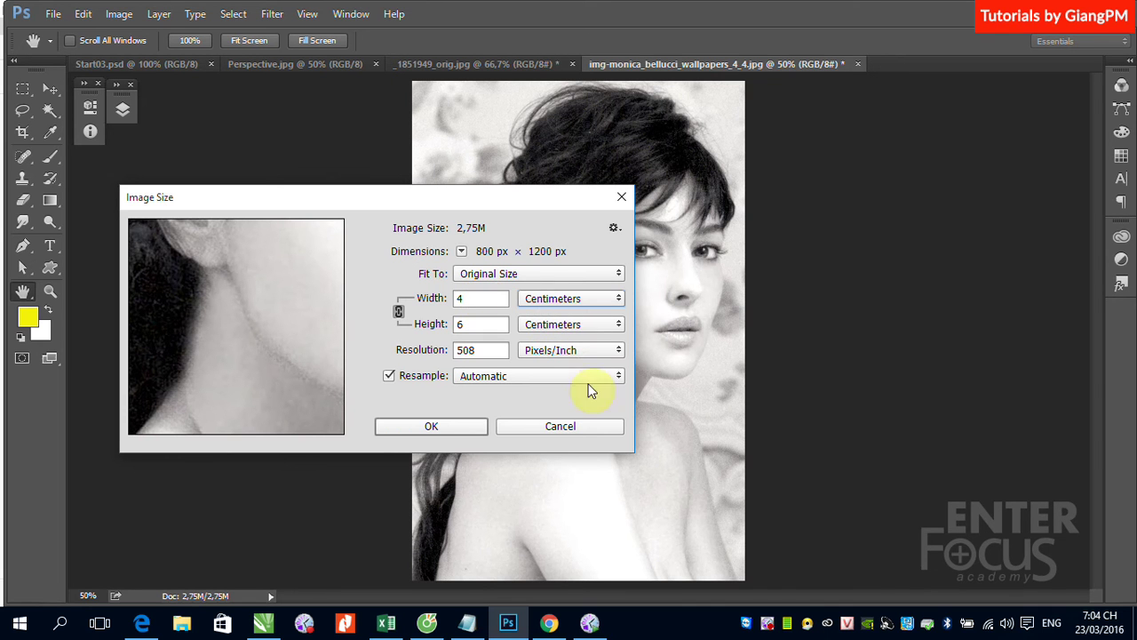
{"action": "left_click", "coordinate": [562, 429]}
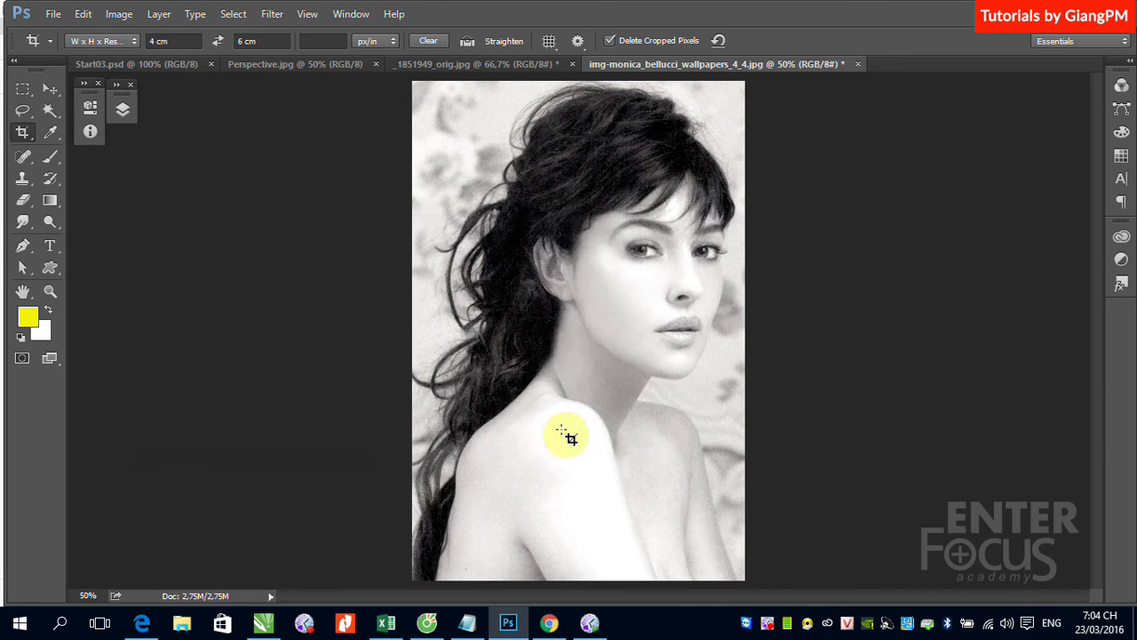
Shrink the 4 × 6 crop frame from its lower-left corner and apply it
{"action": "left_click", "coordinate": [421, 108]}
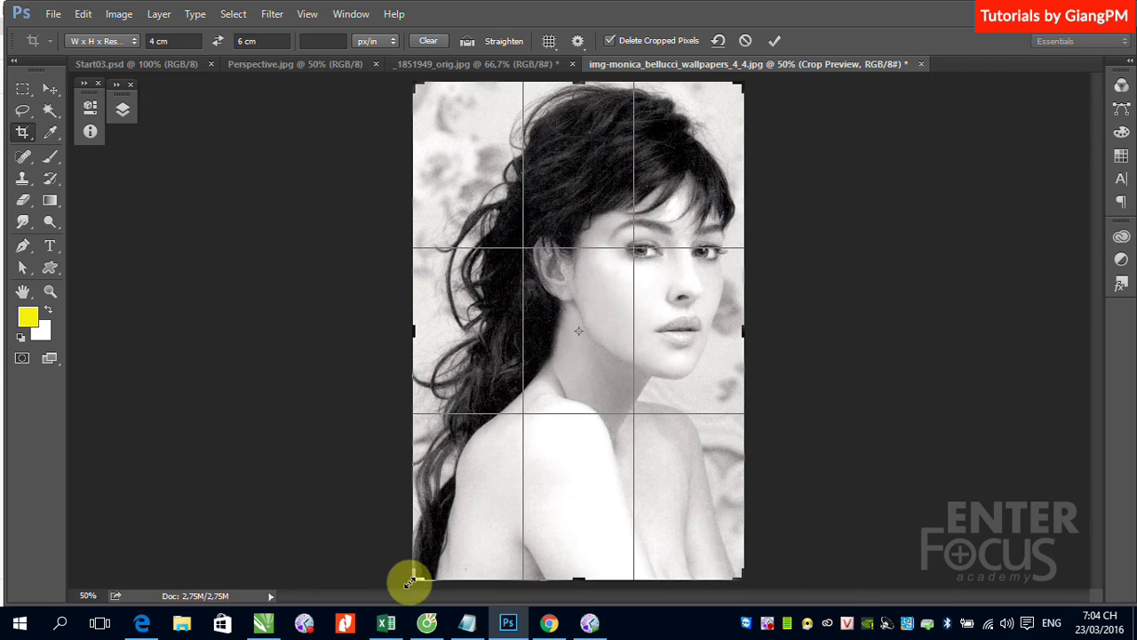
{"action": "left_click_drag", "start_coordinate": [415, 577], "coordinate": [456, 532]}
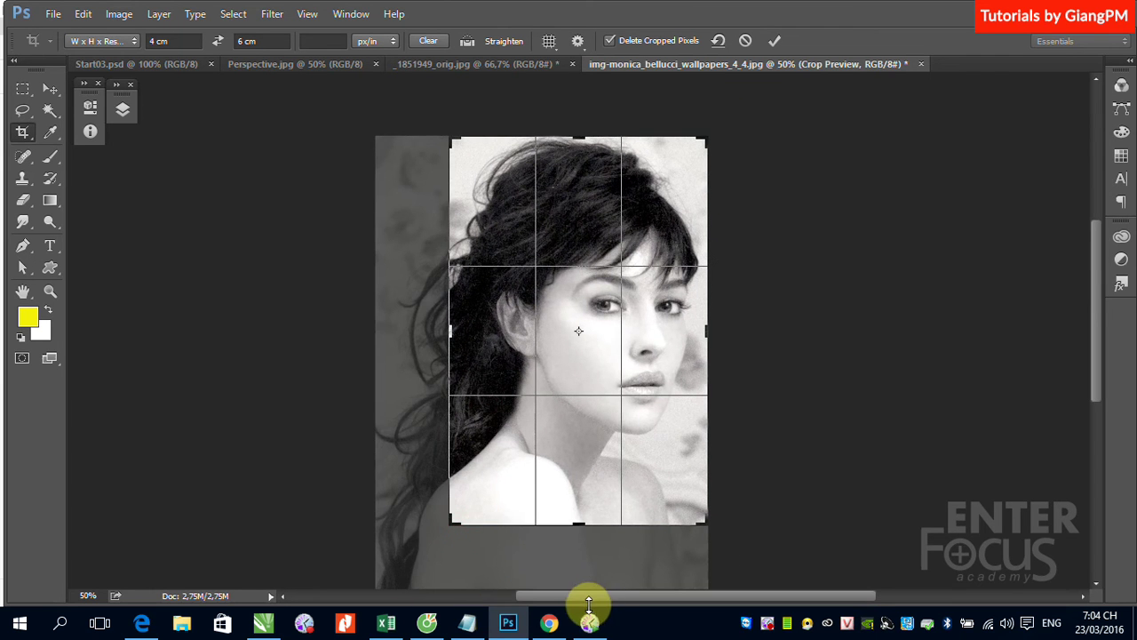
{"action": "key", "text": "Return"}
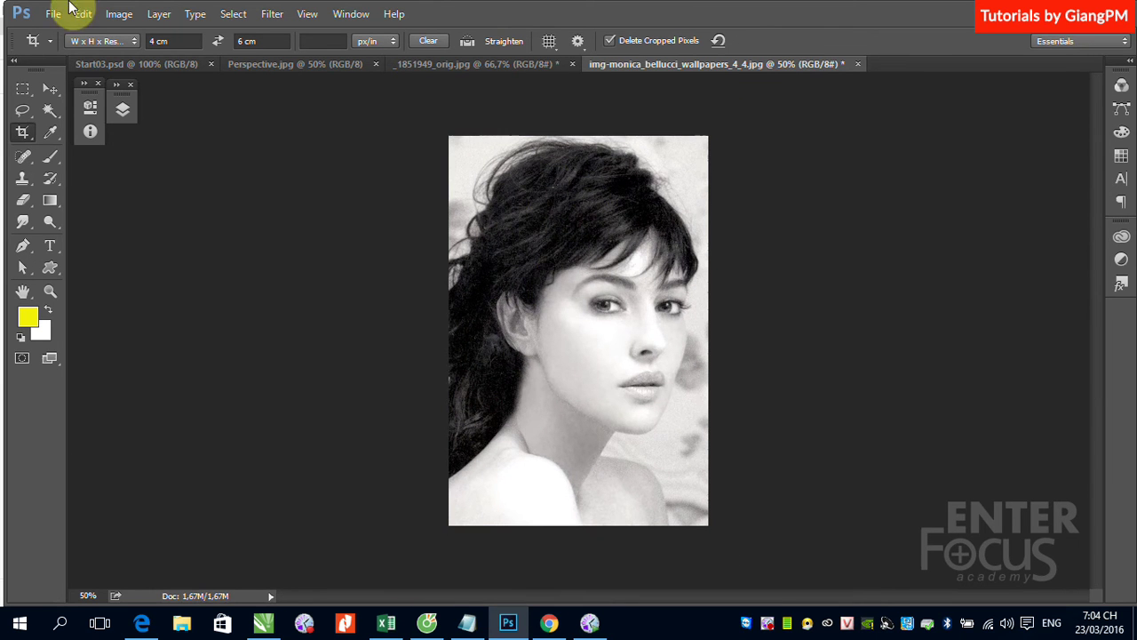
Check Image Size in centimetres, noting the height of 6, then cancel
{"action": "left_click", "coordinate": [118, 14]}
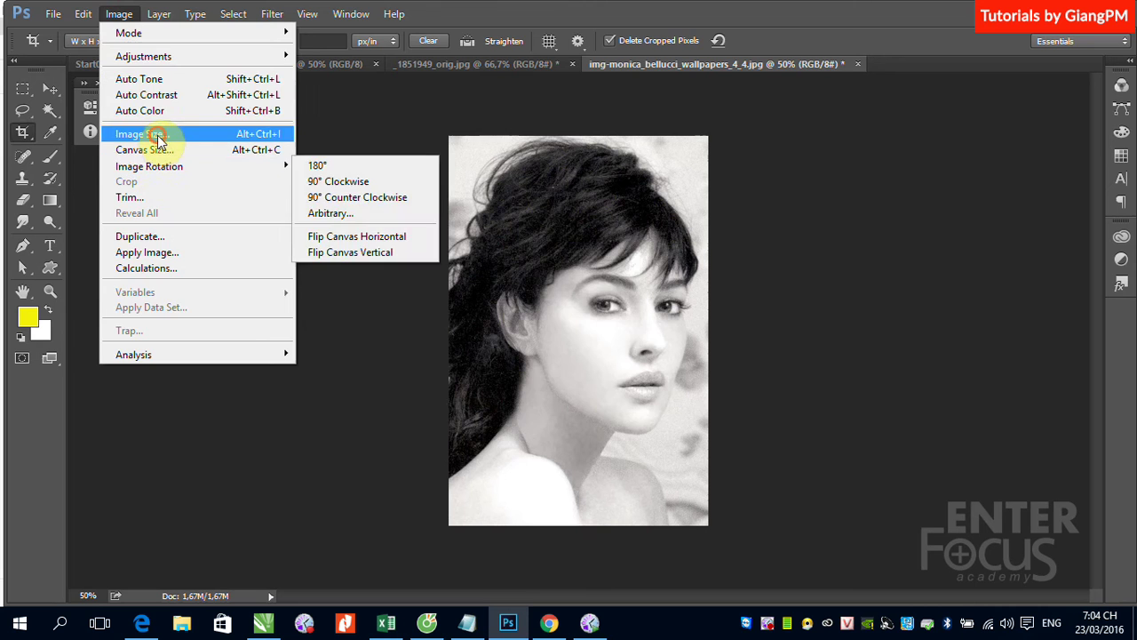
{"action": "left_click", "coordinate": [143, 134]}
{"action": "left_click", "coordinate": [597, 299]}
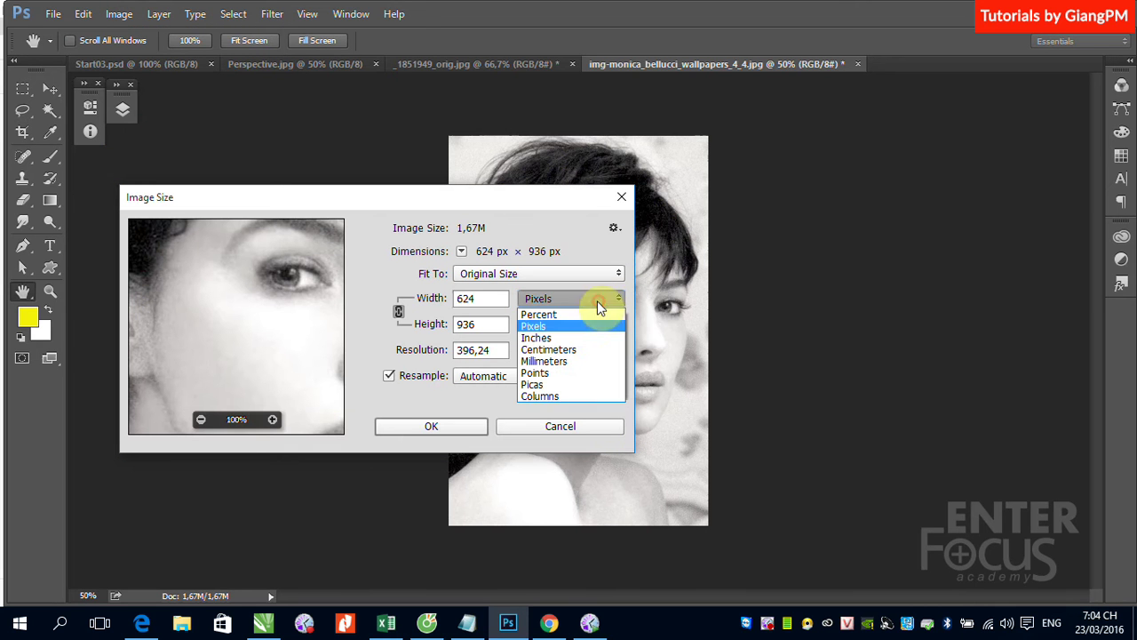
{"action": "left_click", "coordinate": [566, 350]}
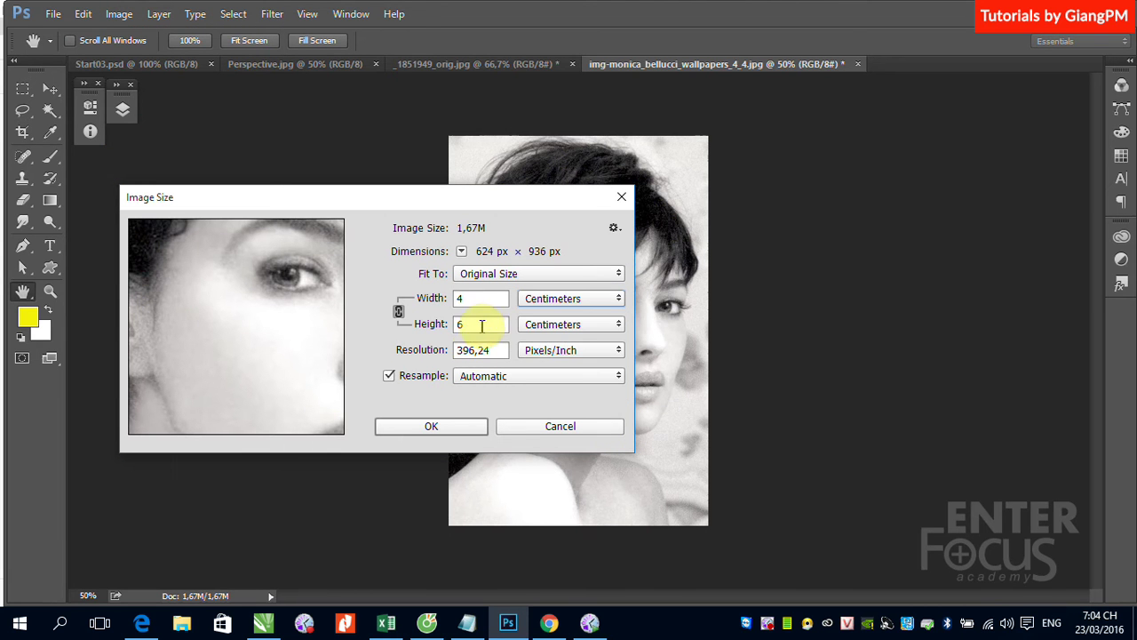
{"action": "left_click", "coordinate": [471, 324]}
{"action": "left_click", "coordinate": [561, 425]}
Recrop at 4 × 6 cm, shrinking the frame and centring her face
{"action": "key", "text": "c"}
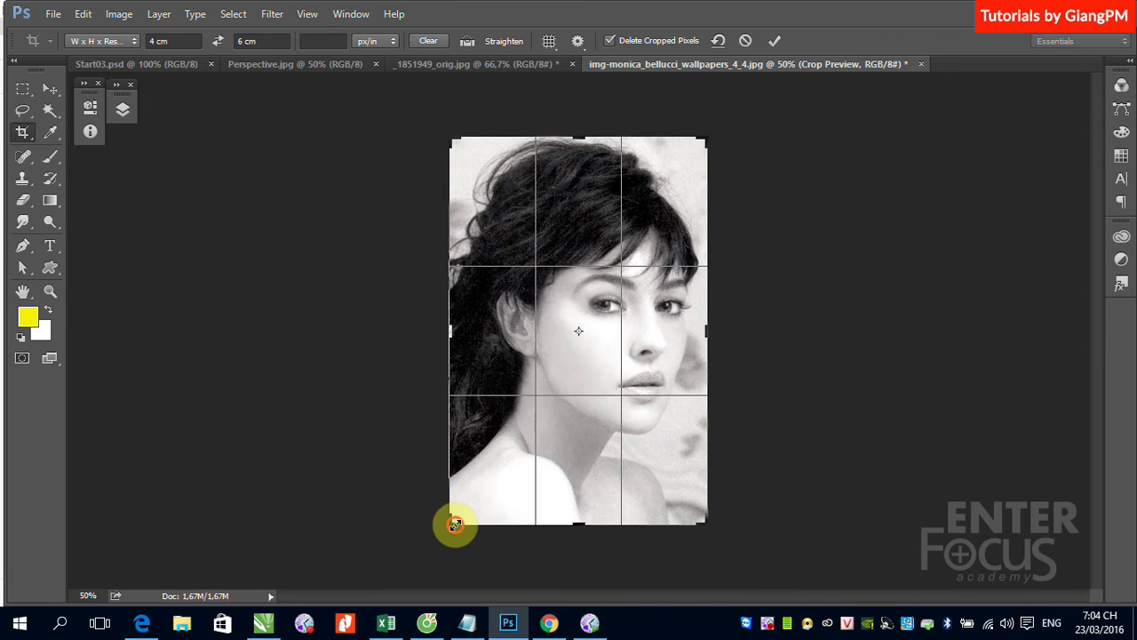
{"action": "left_click_drag", "start_coordinate": [451, 522], "coordinate": [482, 493]}
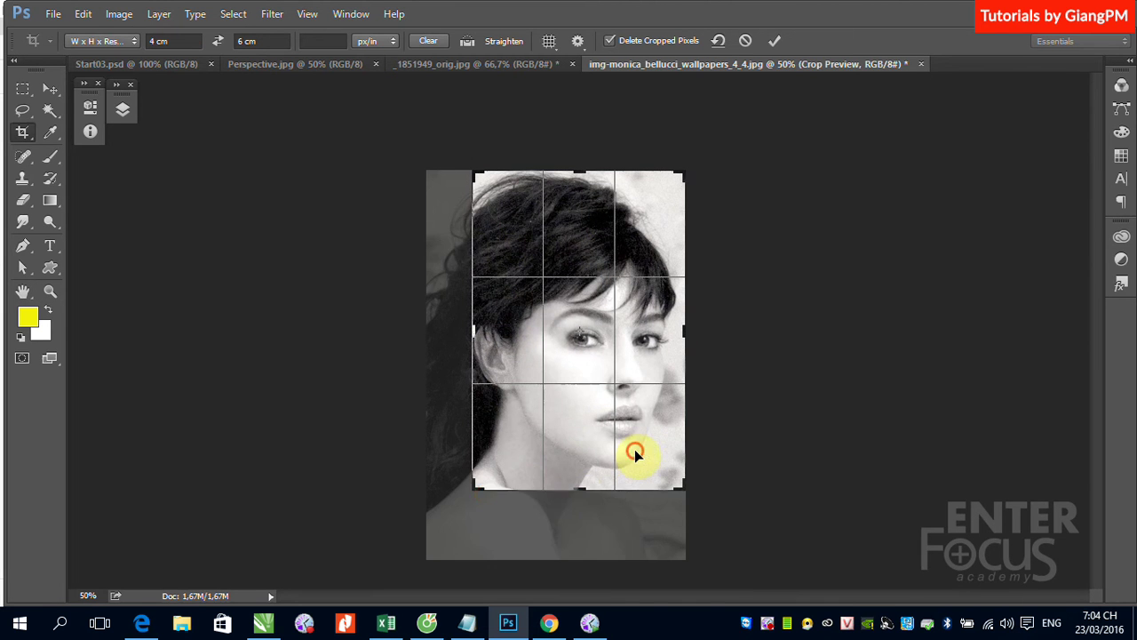
{"action": "left_click_drag", "start_coordinate": [635, 449], "coordinate": [633, 469]}
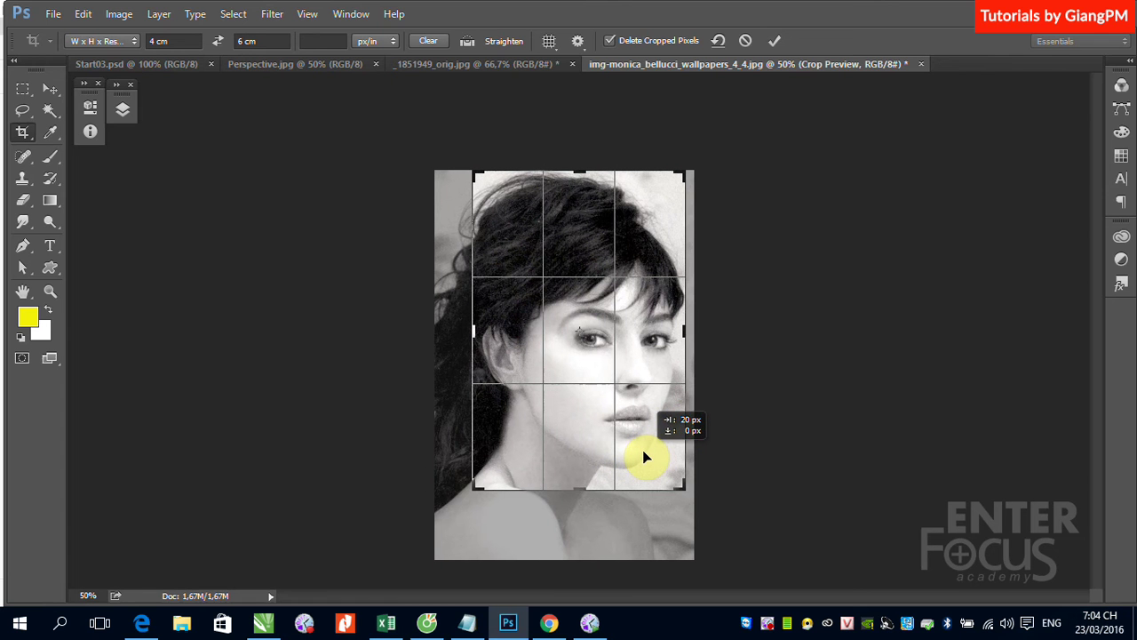
{"action": "key", "text": "Return"}
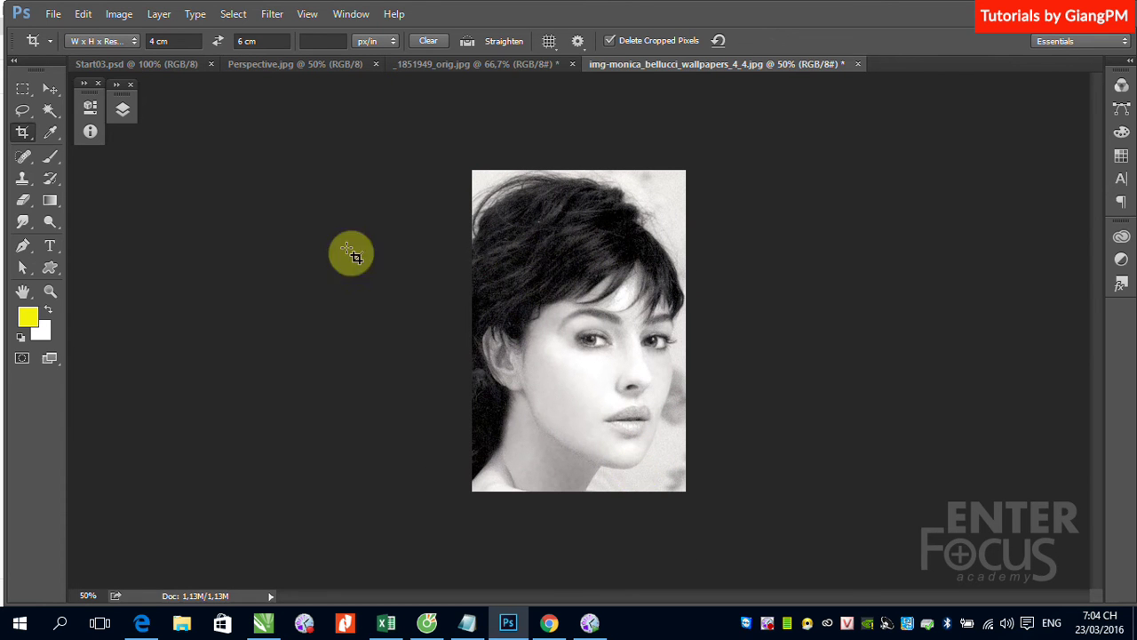
{"action": "left_click", "coordinate": [117, 15]}
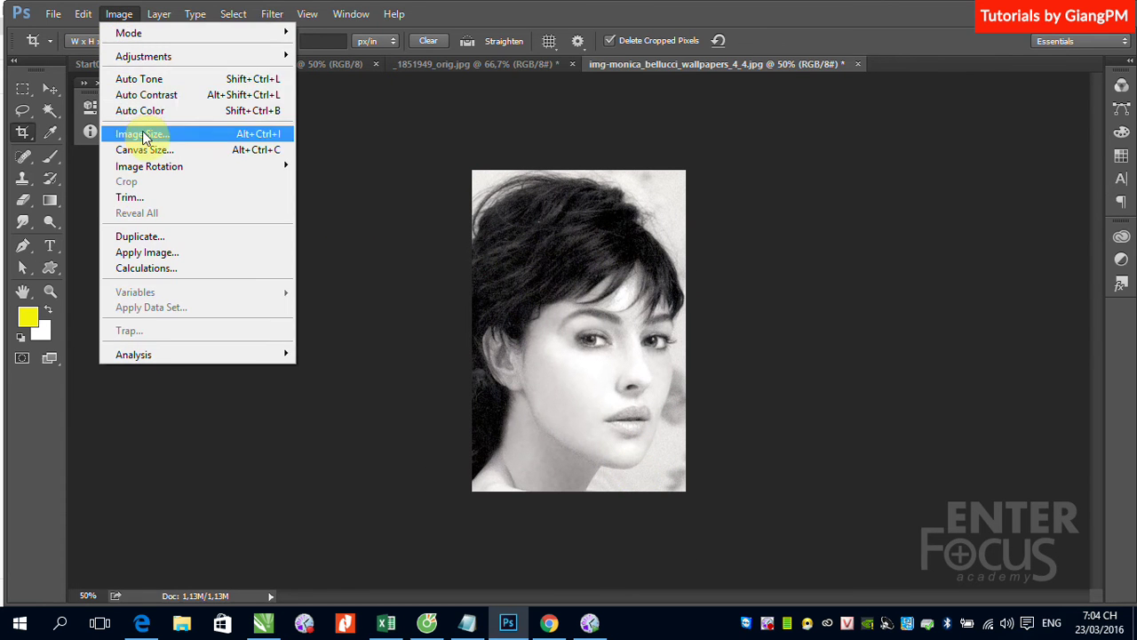
{"action": "left_click", "coordinate": [137, 136]}
{"action": "left_click", "coordinate": [576, 300]}
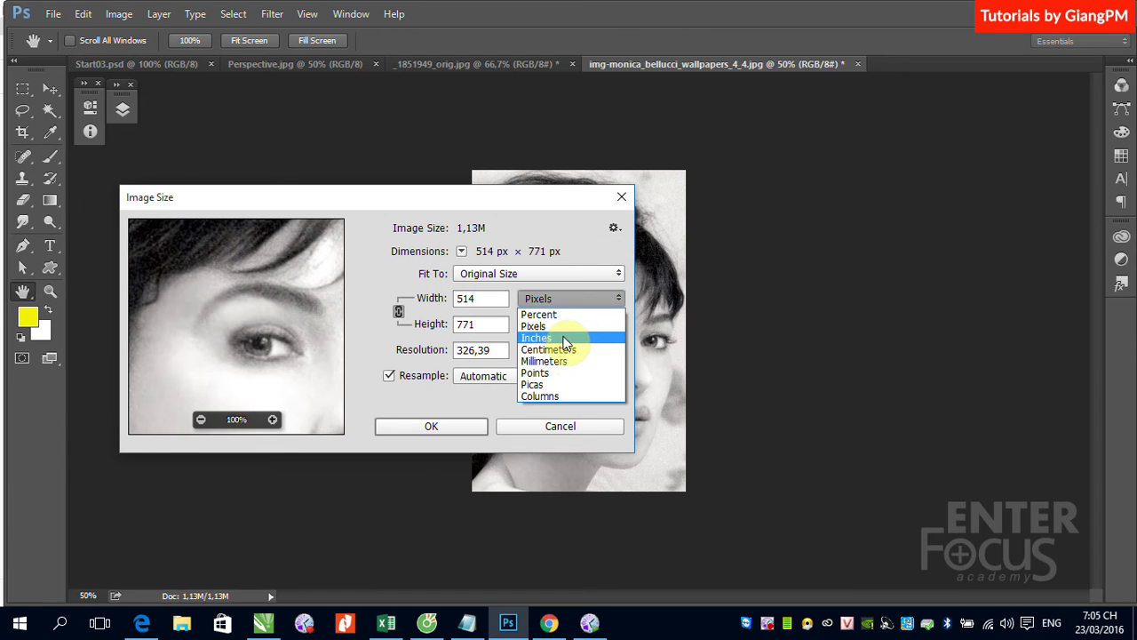
{"action": "left_click", "coordinate": [563, 347]}
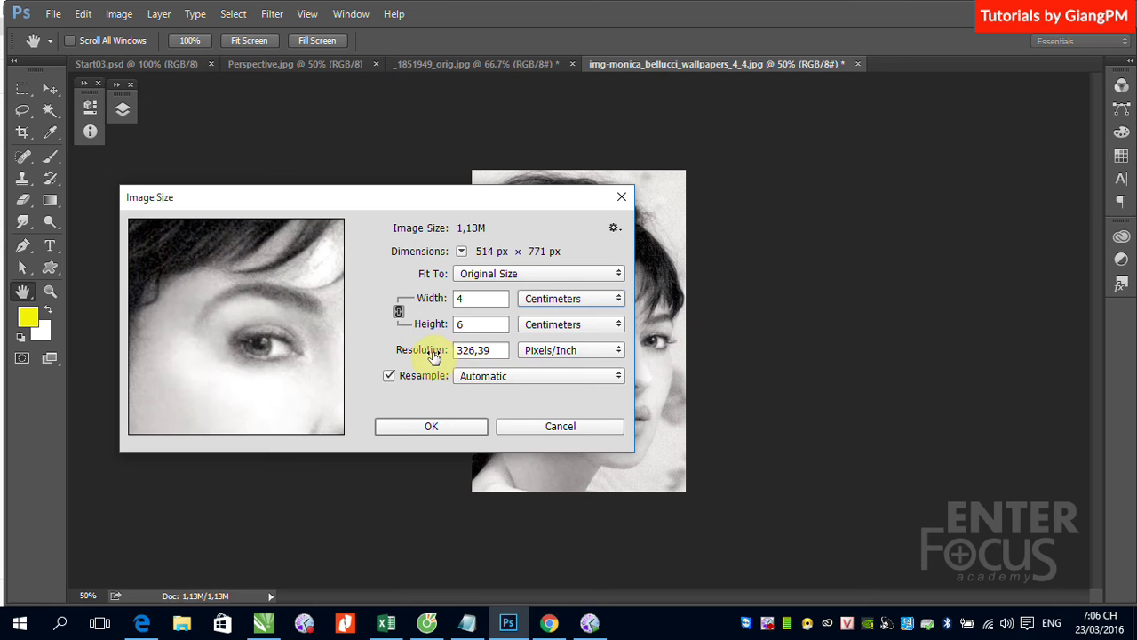
{"action": "left_click_drag", "start_coordinate": [488, 350], "coordinate": [456, 352]}
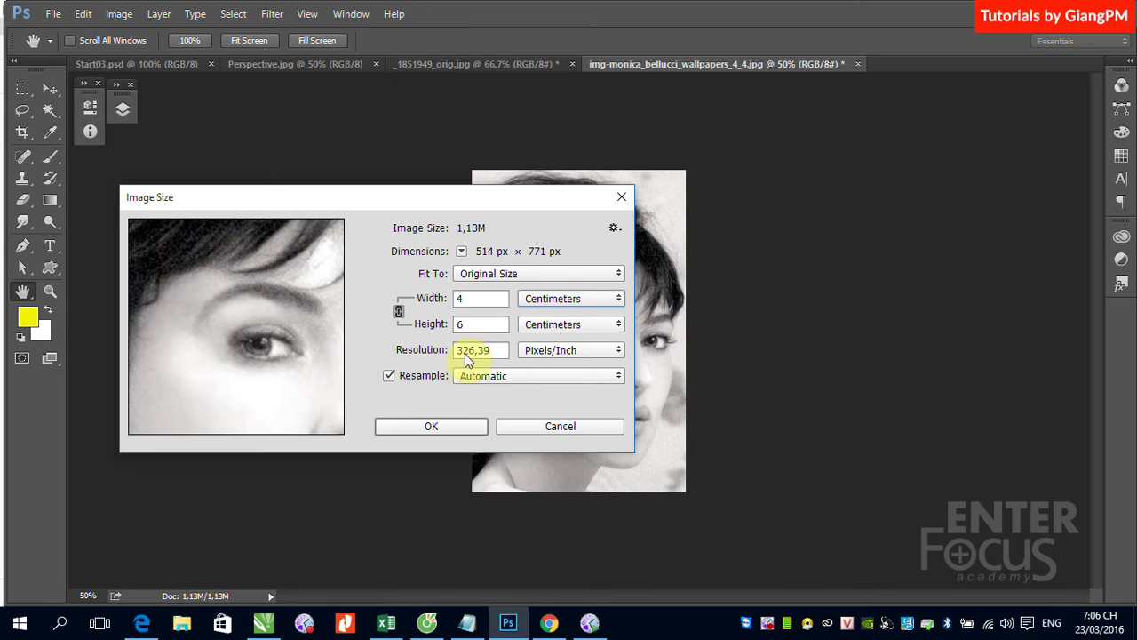
{"action": "type", "text": "336,39"}
{"action": "double_click", "coordinate": [467, 350]}
{"action": "type", "text": "326,39"}
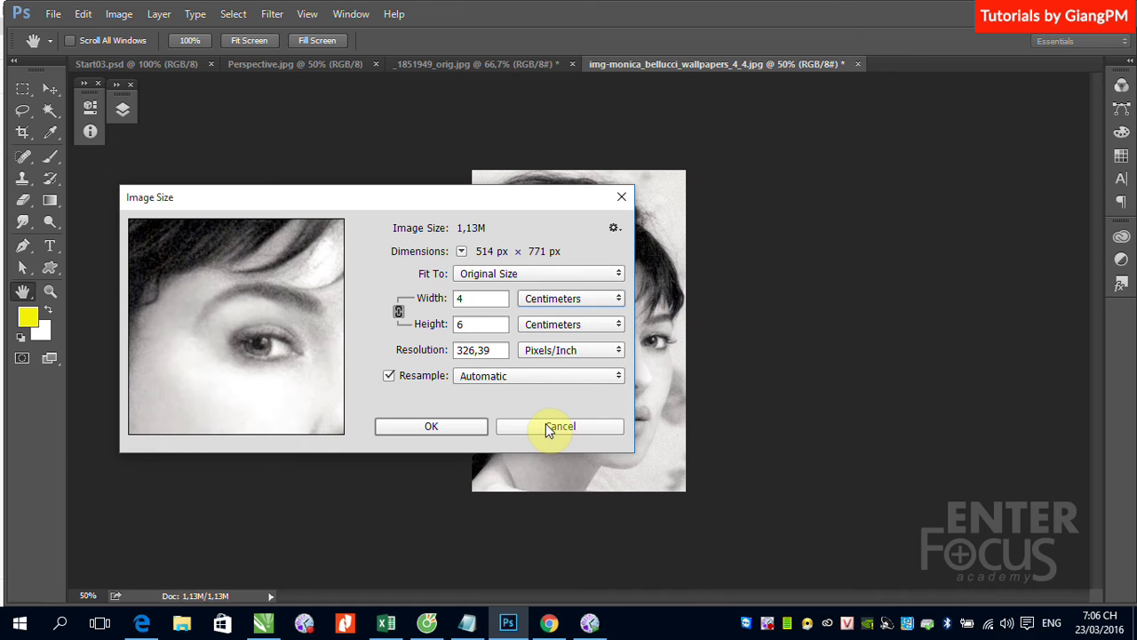
{"action": "left_click", "coordinate": [548, 427]}
{"action": "key", "text": "c"}
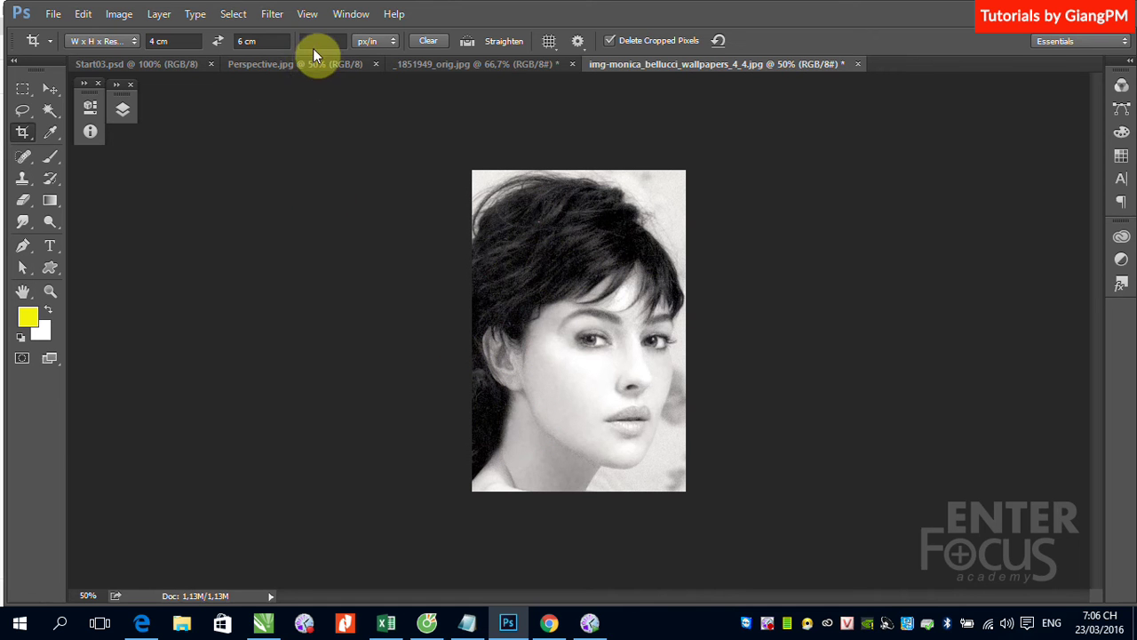
{"action": "left_click", "coordinate": [320, 42]}
{"action": "left_click", "coordinate": [312, 42]}
On the _1851949_orig.jpg tab, zoom to 2850% on the sky-wheat edge
{"action": "left_click", "coordinate": [448, 64]}
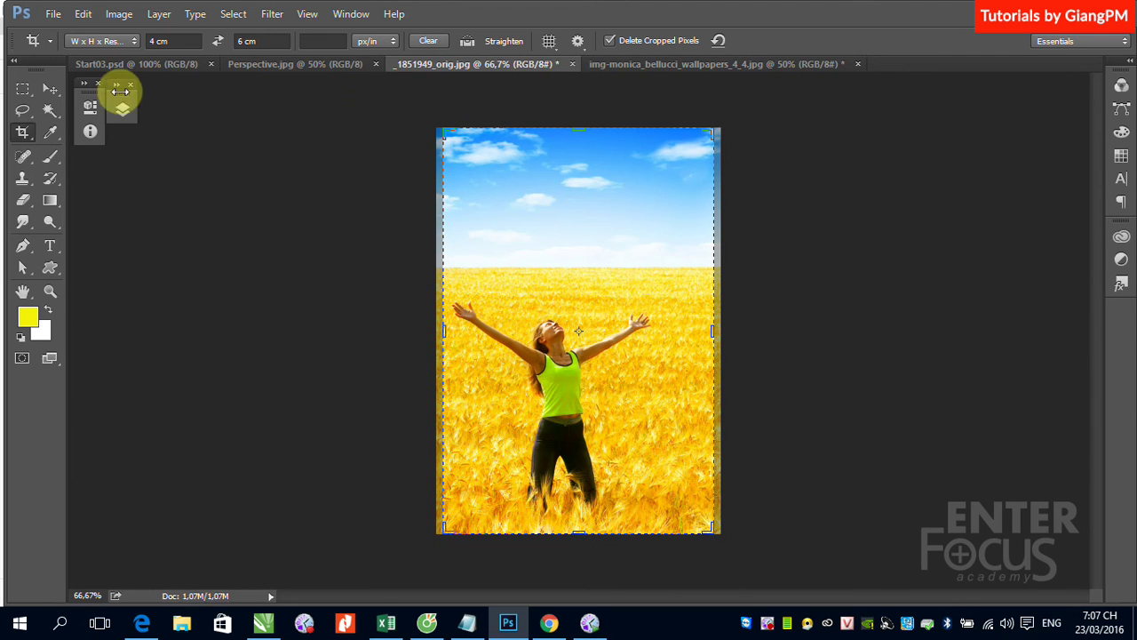
{"action": "left_click", "coordinate": [51, 90]}
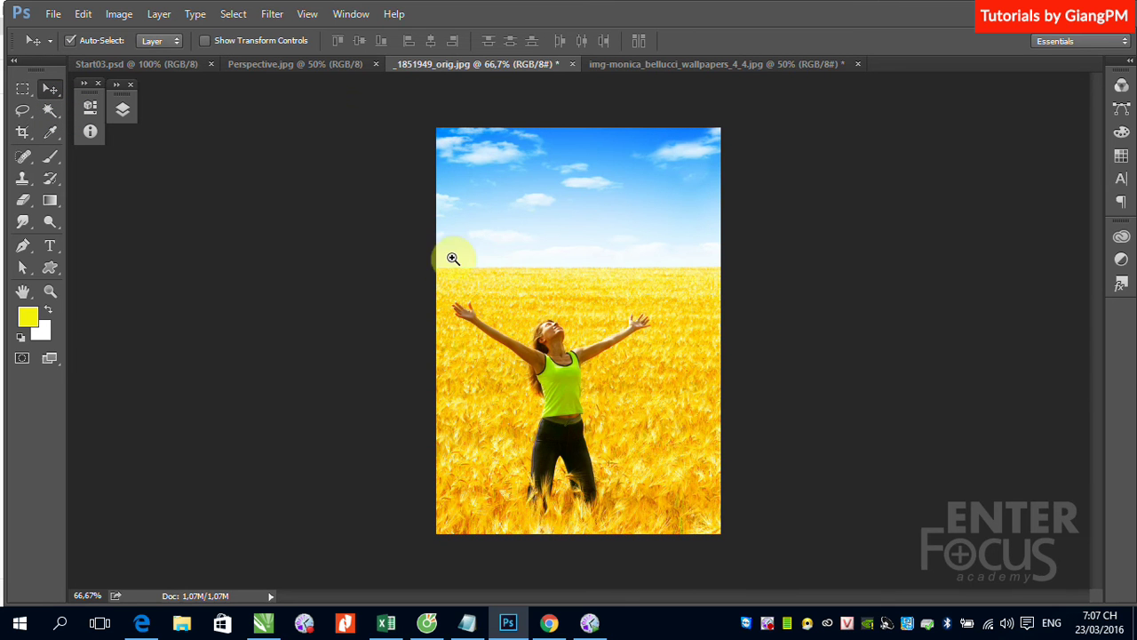
{"action": "mouse_move", "coordinate": [424, 252]}
{"action": "left_mouse_down"}
{"action": "mouse_move", "coordinate": [503, 297]}
{"action": "mouse_move", "coordinate": [484, 297]}
{"action": "left_mouse_up"}
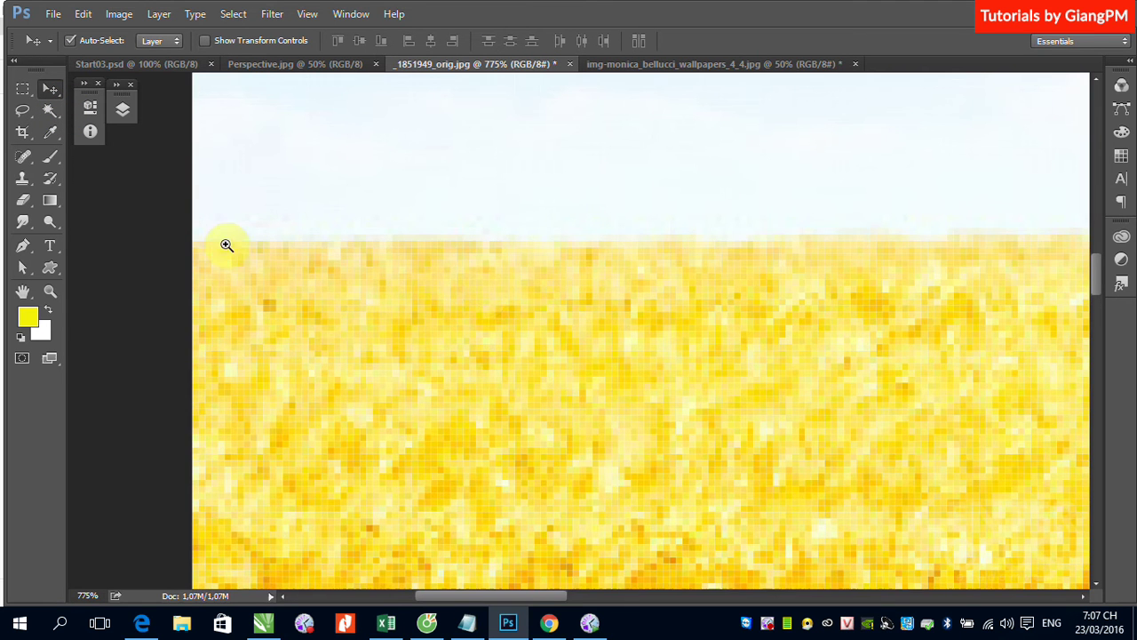
{"action": "left_click_drag", "start_coordinate": [223, 246], "coordinate": [462, 342]}
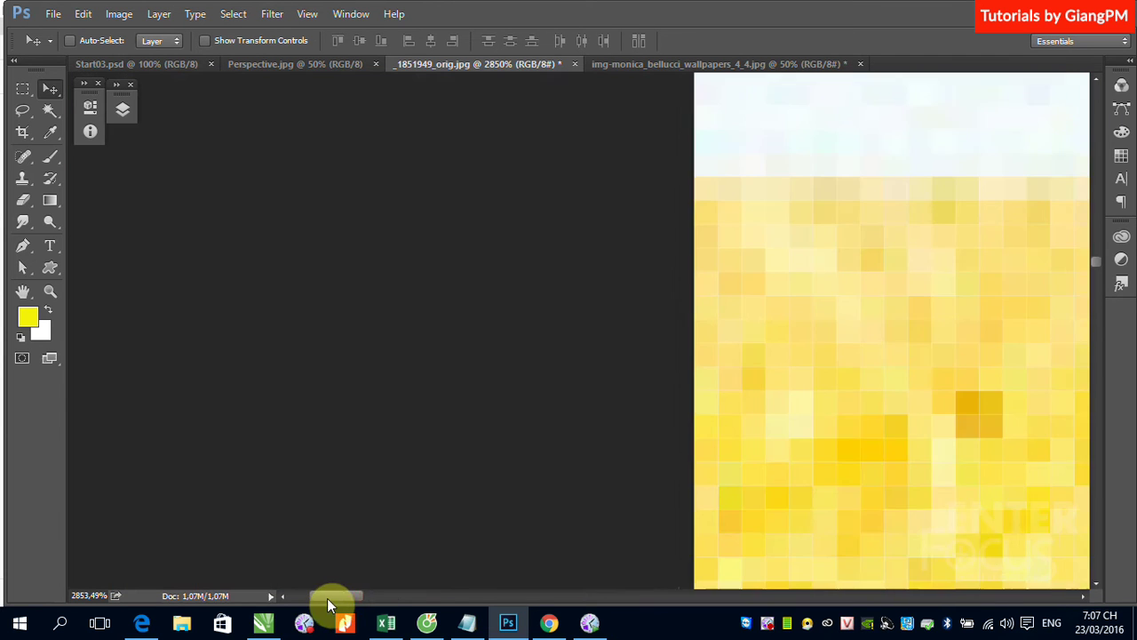
{"action": "left_click_drag", "start_coordinate": [359, 602], "coordinate": [354, 598]}
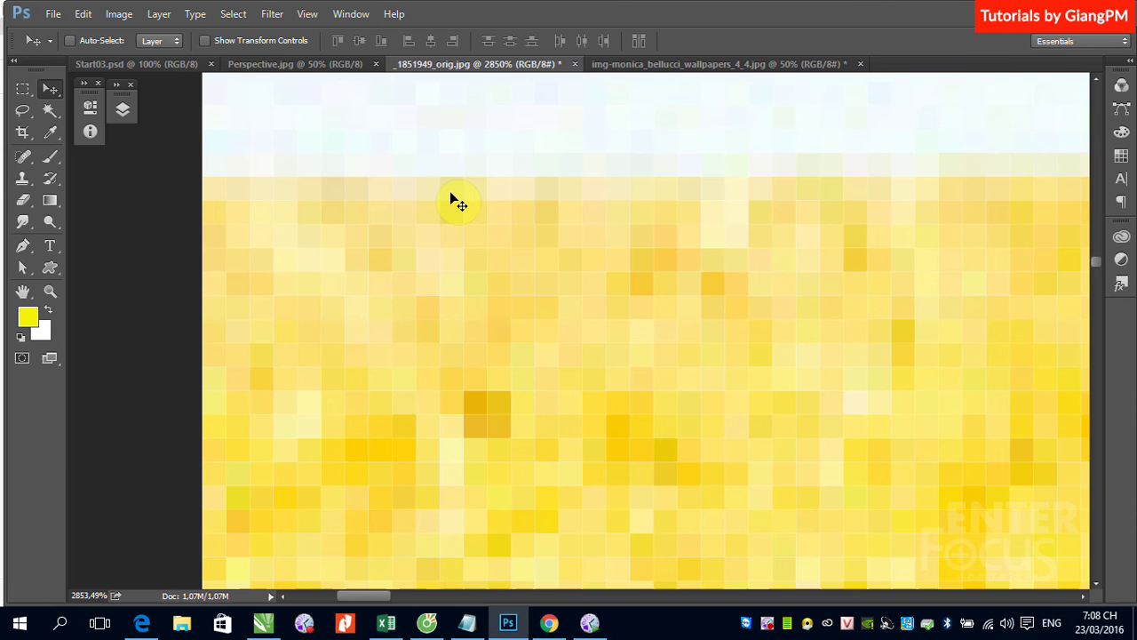
Select the Gradient tool and choose the Foreground to Background preset
{"action": "left_click", "coordinate": [49, 203]}
{"action": "left_click", "coordinate": [127, 41]}
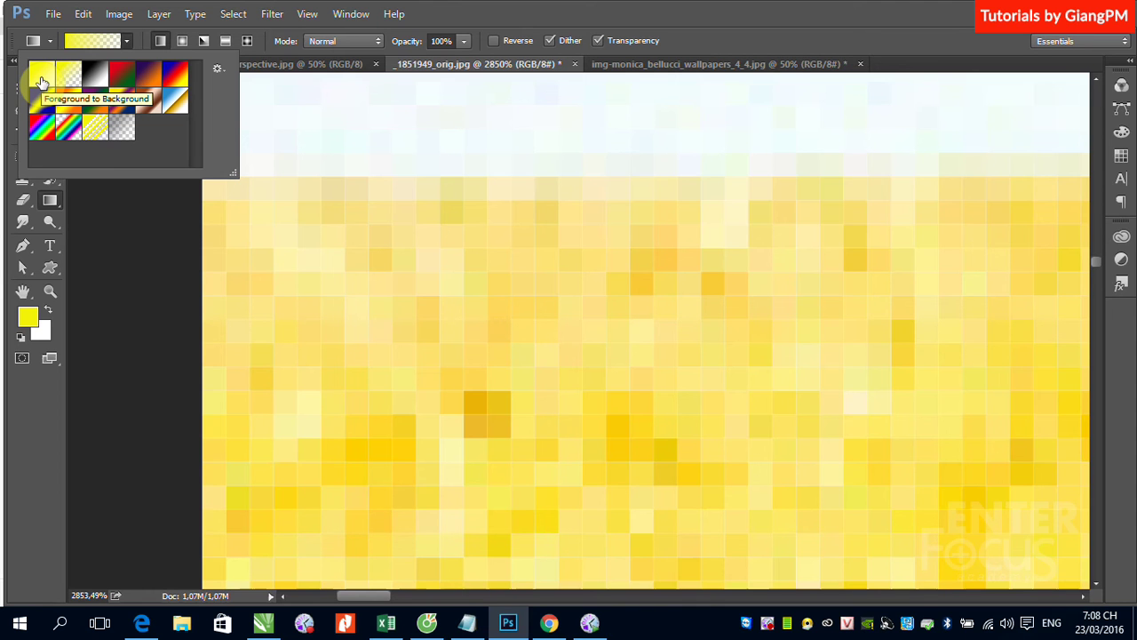
{"action": "left_click", "coordinate": [41, 83]}
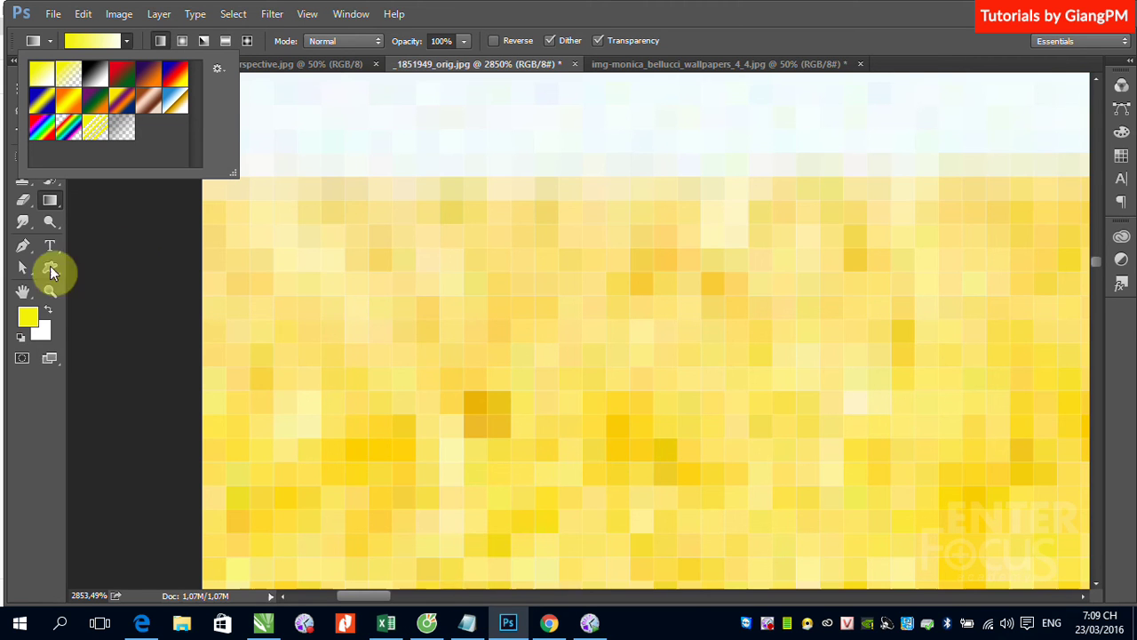
Set the background colour to red so the gradient runs yellow to red
{"action": "left_click", "coordinate": [442, 17]}
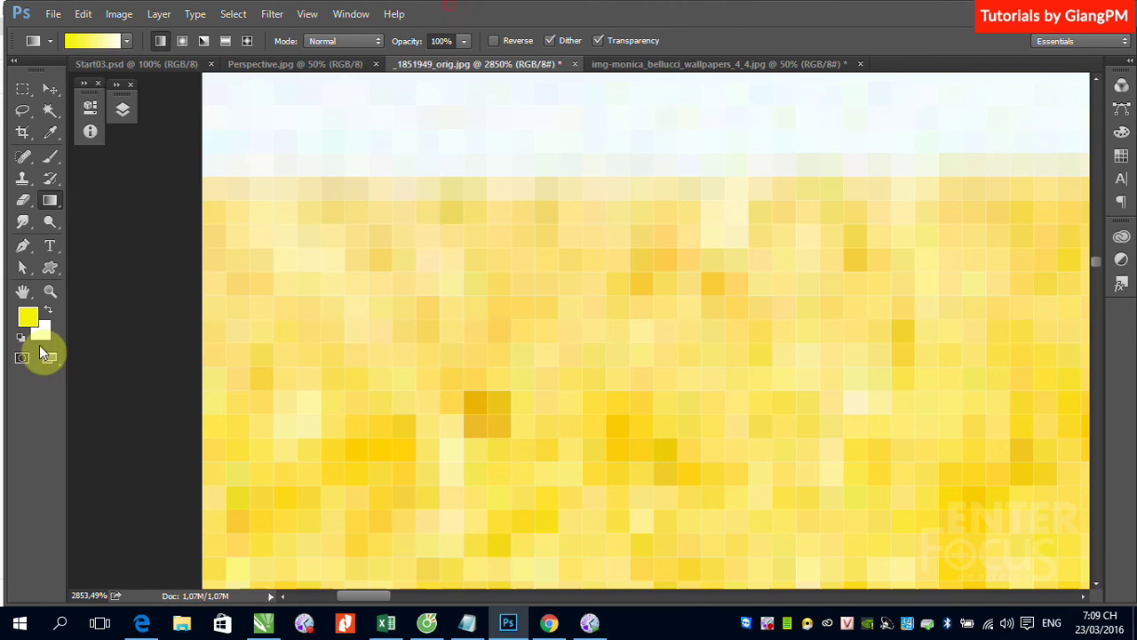
{"action": "left_click", "coordinate": [40, 331]}
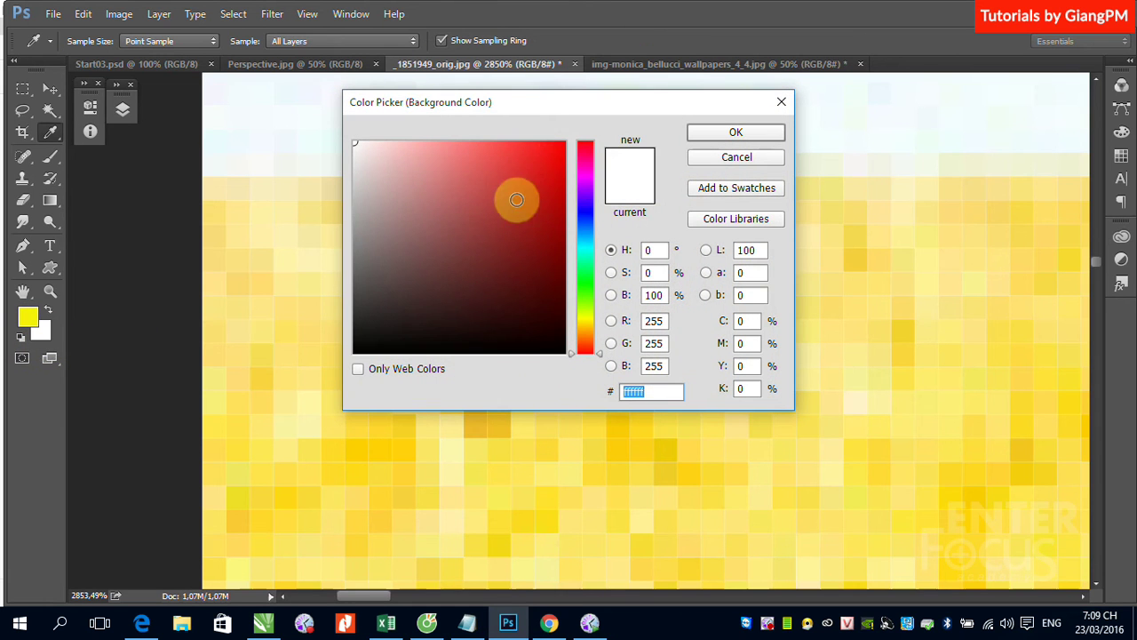
{"action": "left_click", "coordinate": [562, 147]}
{"action": "left_click", "coordinate": [736, 131]}
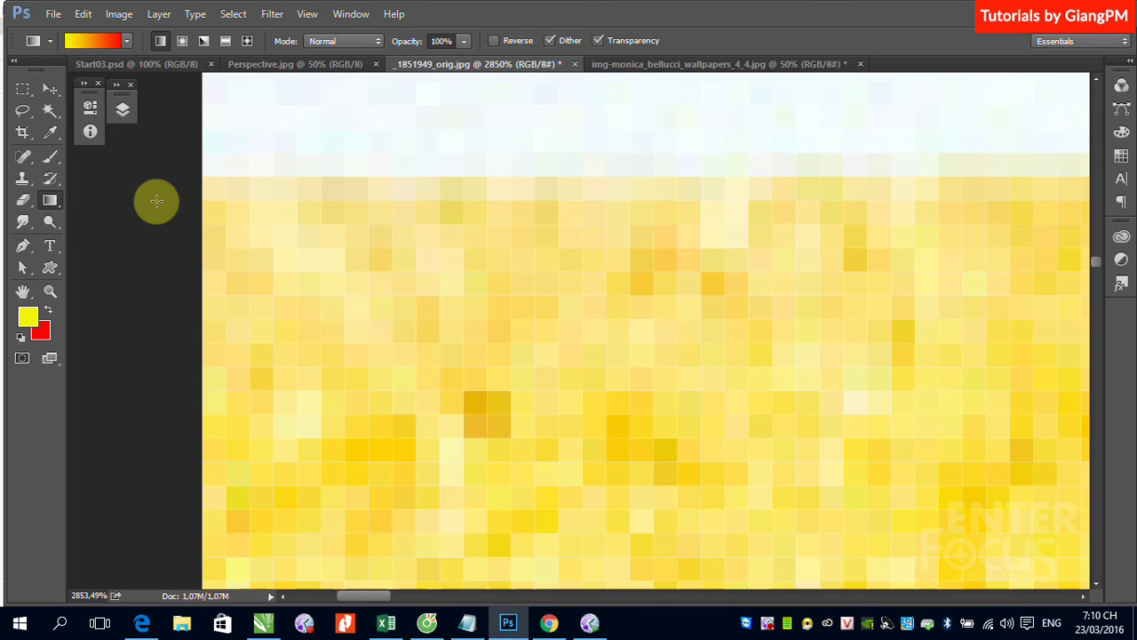
Switch back to the Crop tool for the 4 × 6 cm crop
{"action": "left_click", "coordinate": [24, 135]}
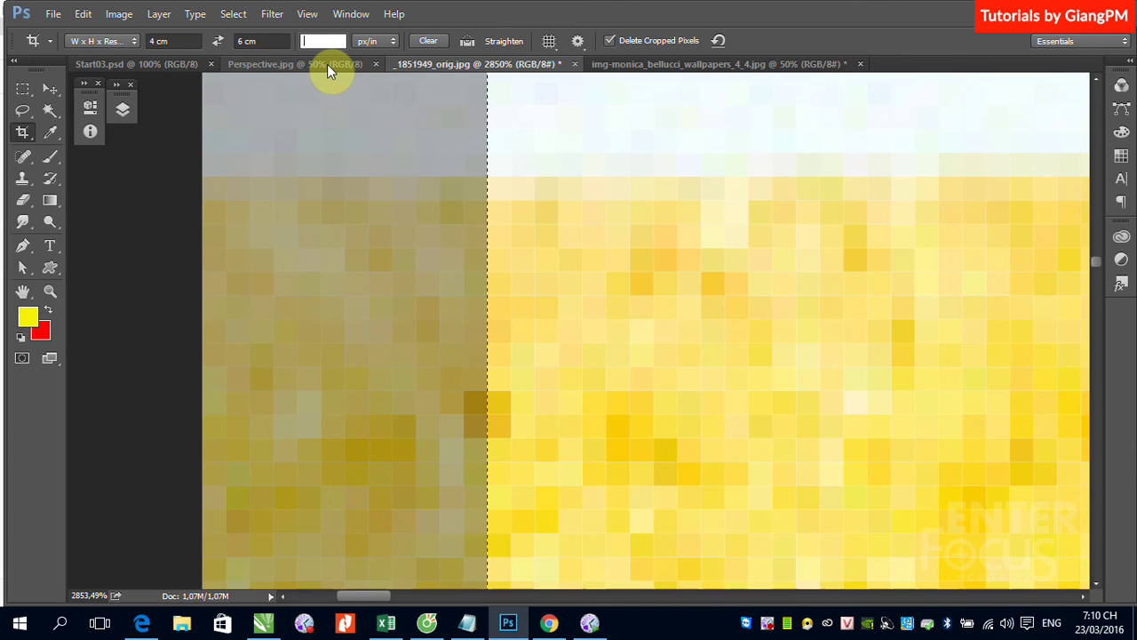
Set the crop resolution to 300 pixels per inch
{"action": "left_click", "coordinate": [318, 41]}
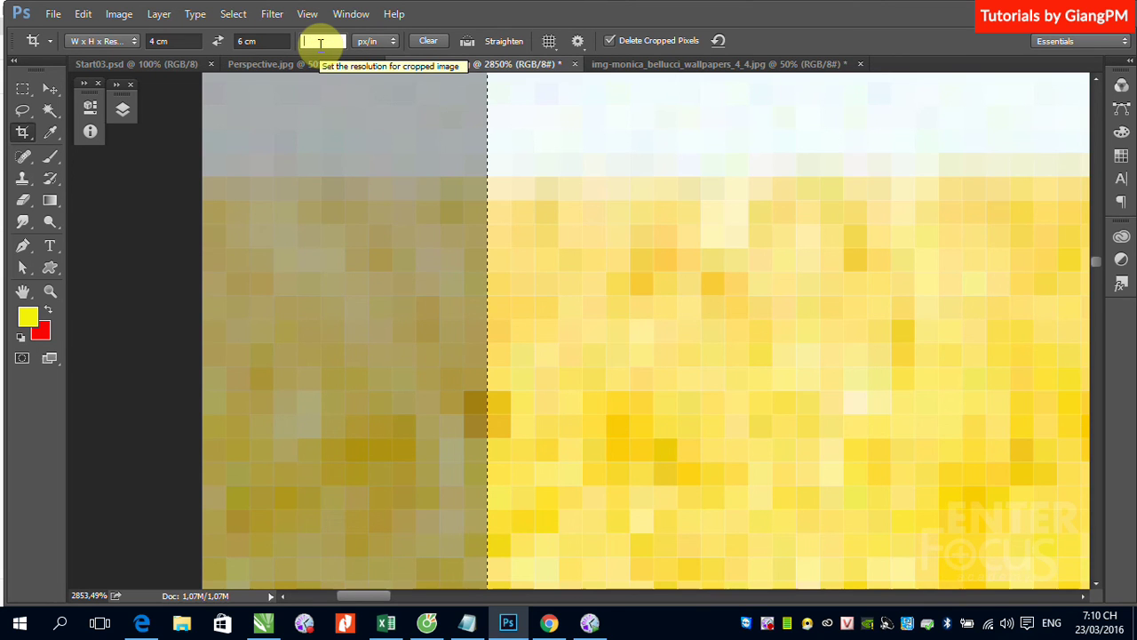
{"action": "type", "text": "300"}
{"action": "left_click", "coordinate": [318, 42]}
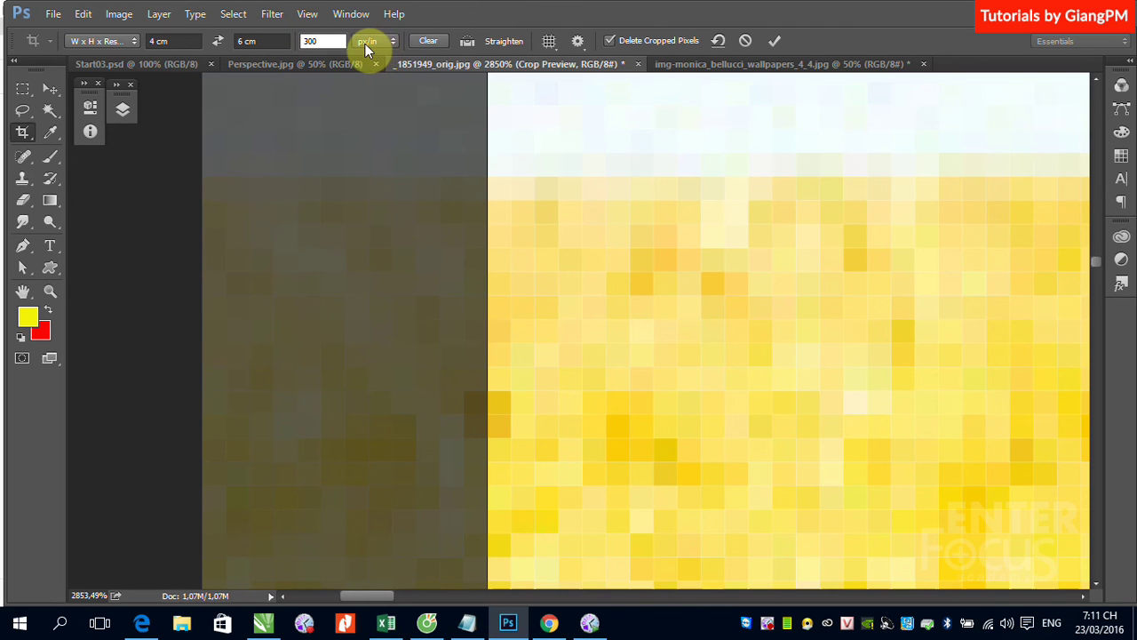
{"action": "left_click", "coordinate": [392, 41]}
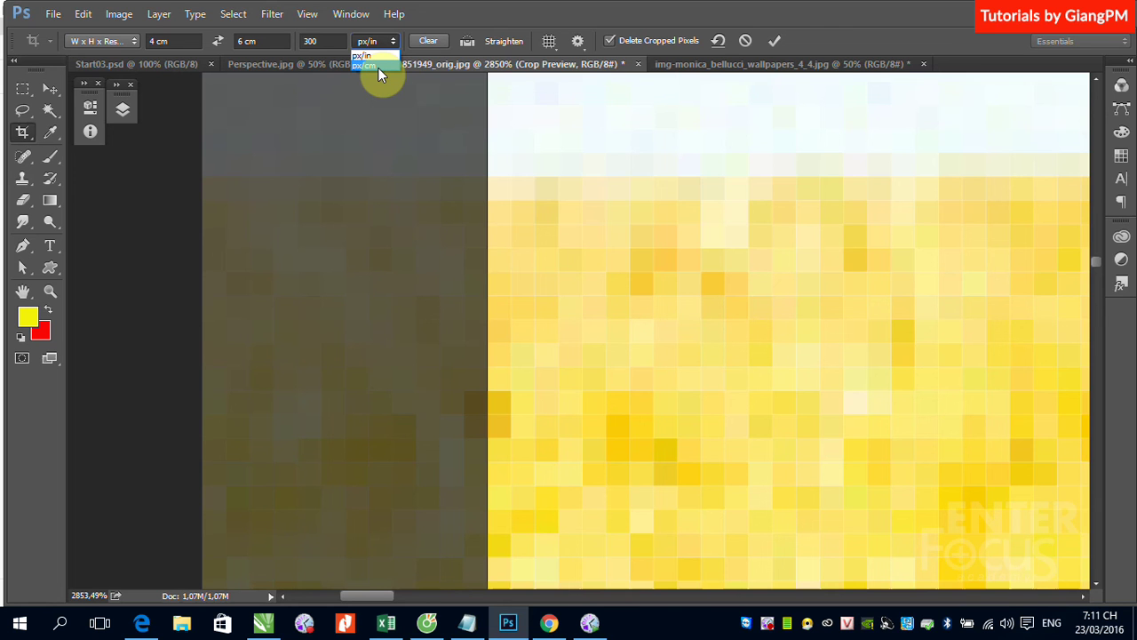
{"action": "left_click", "coordinate": [590, 17]}
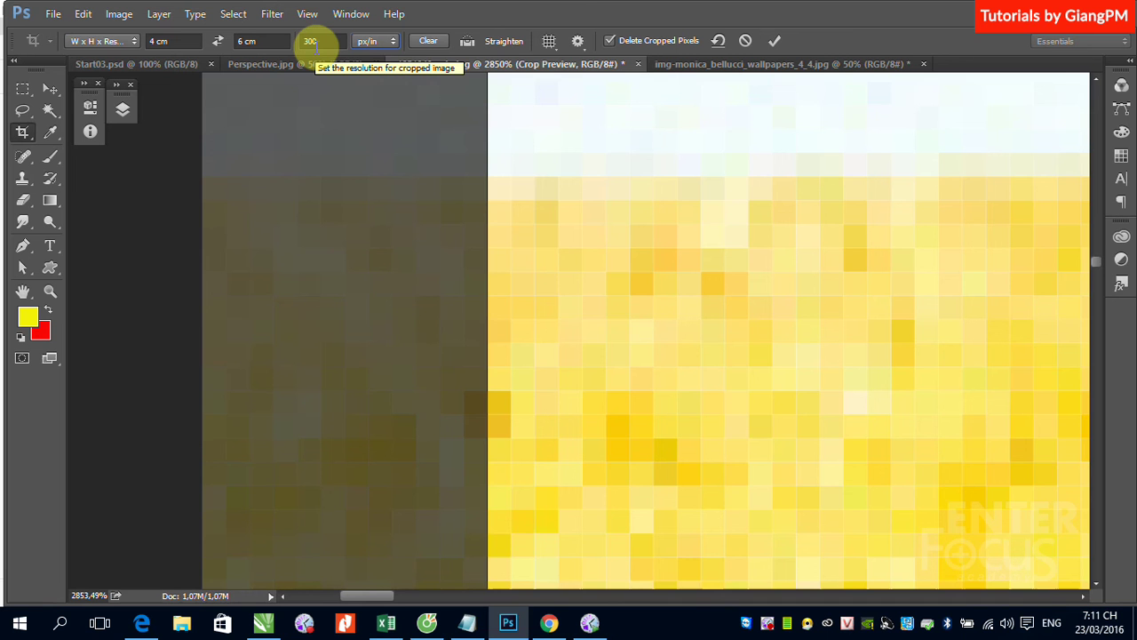
Discard the pending crop with Don't Crop, fit the photo, and restart cropping
{"action": "key", "text": "ctrl+minus"}
{"action": "key", "text": "ctrl+minus"}
{"action": "key", "text": "ctrl+minus"}
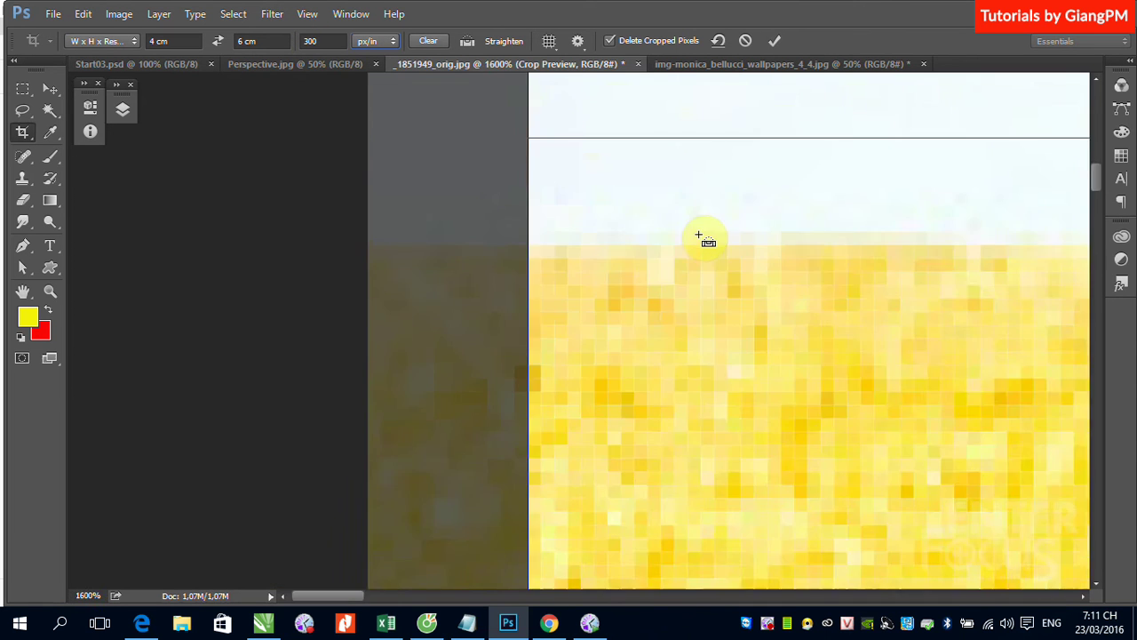
{"action": "key", "text": "ctrl+minus"}
{"action": "key", "text": "ctrl+minus"}
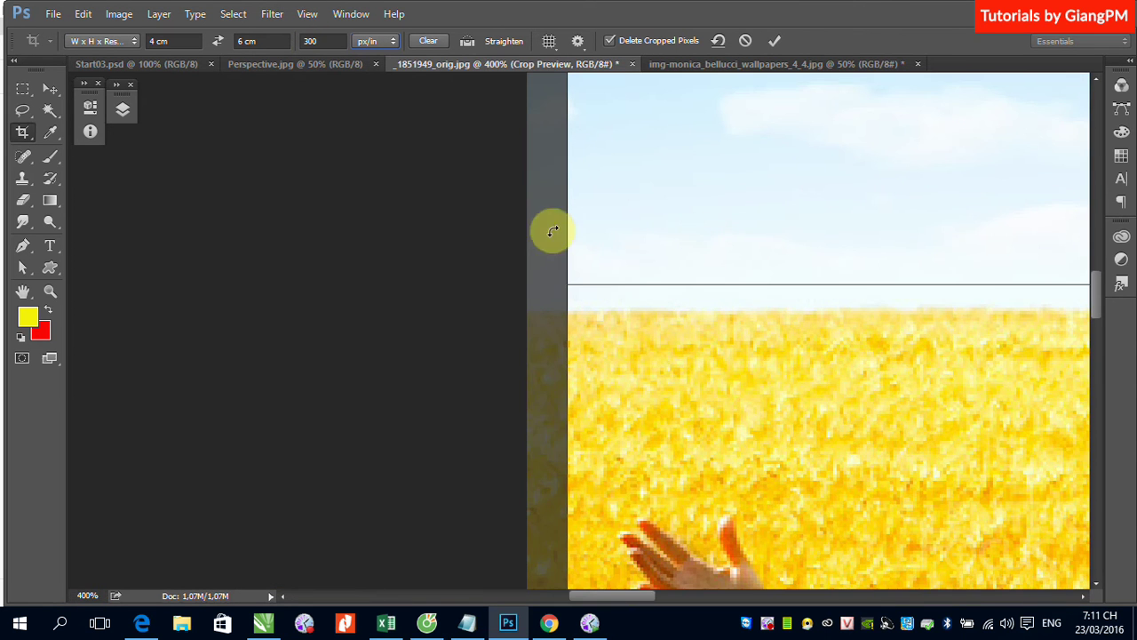
{"action": "left_click", "coordinate": [51, 89]}
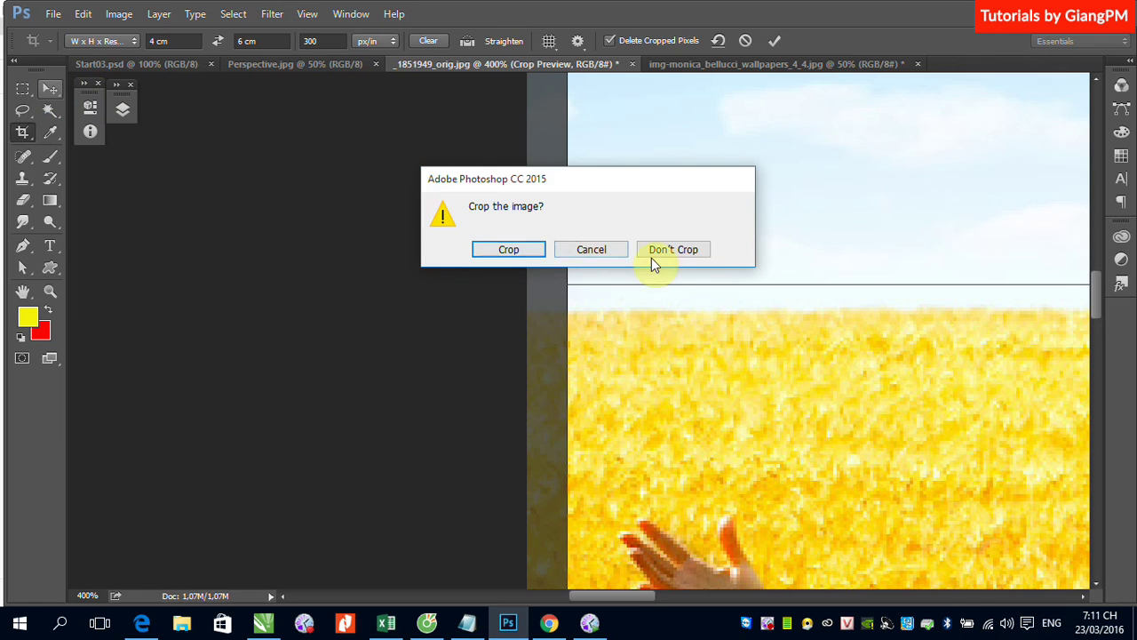
{"action": "left_click", "coordinate": [677, 249]}
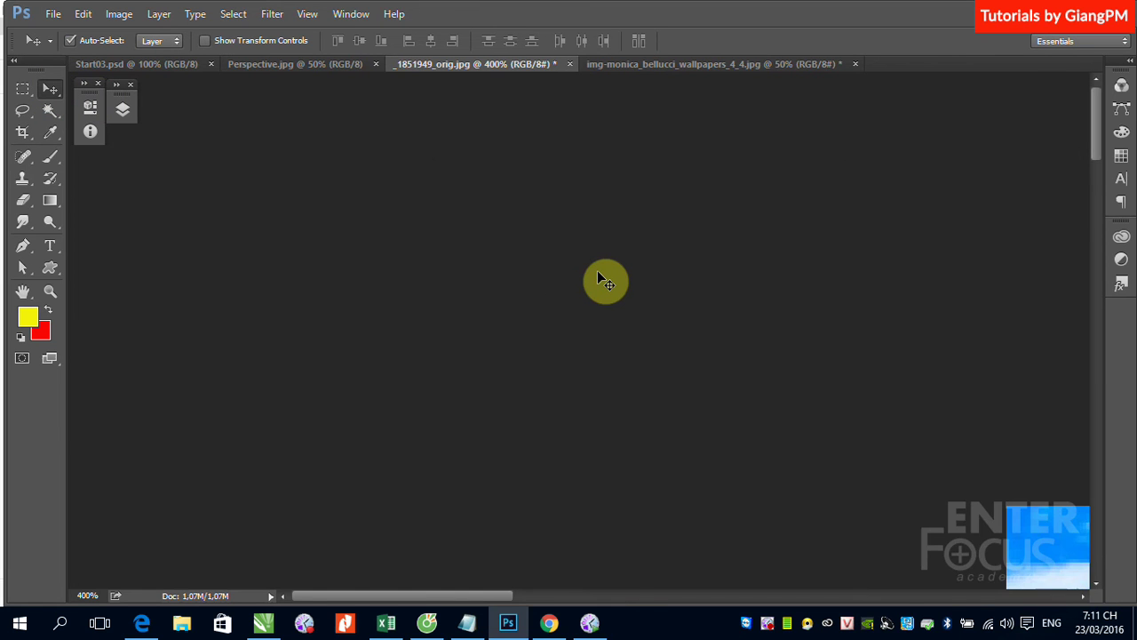
{"action": "key", "text": "ctrl+minus"}
{"action": "key", "text": "ctrl+minus"}
{"action": "key", "text": "ctrl+minus"}
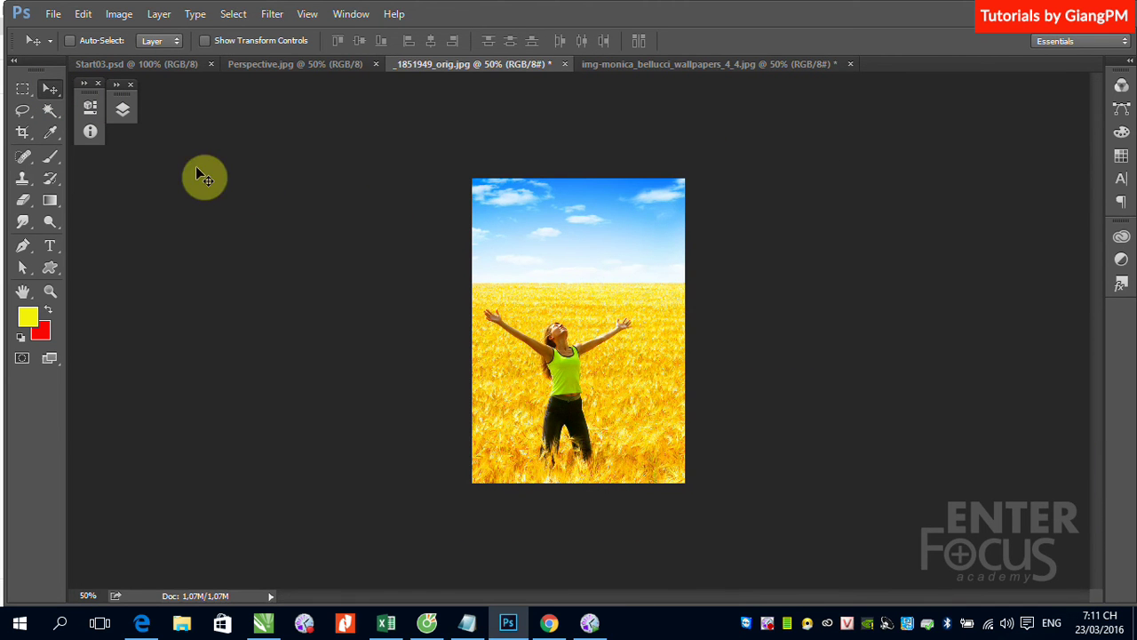
{"action": "left_click", "coordinate": [23, 133]}
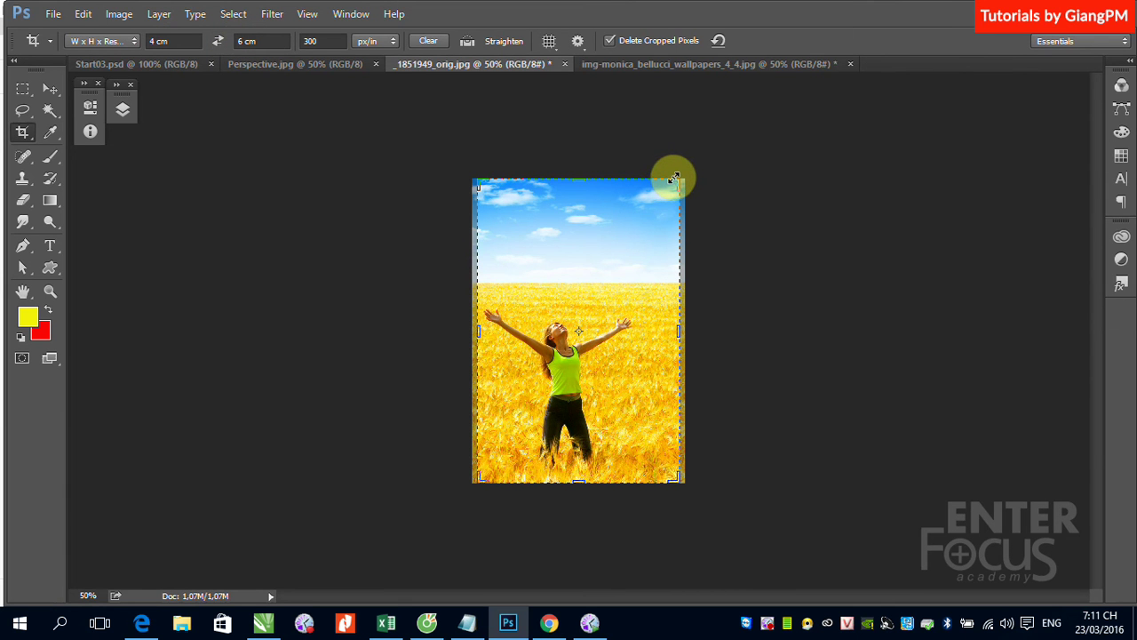
Shrink the crop around the woman, then discard it with Don't Crop
{"action": "left_click_drag", "start_coordinate": [673, 180], "coordinate": [647, 224]}
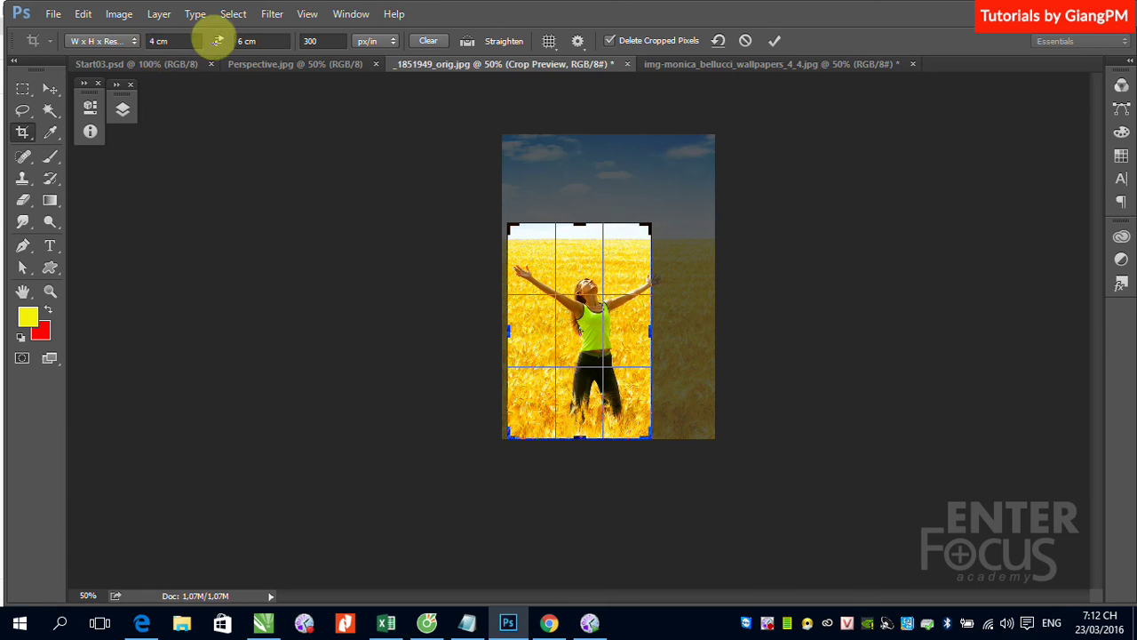
{"action": "left_click", "coordinate": [158, 42]}
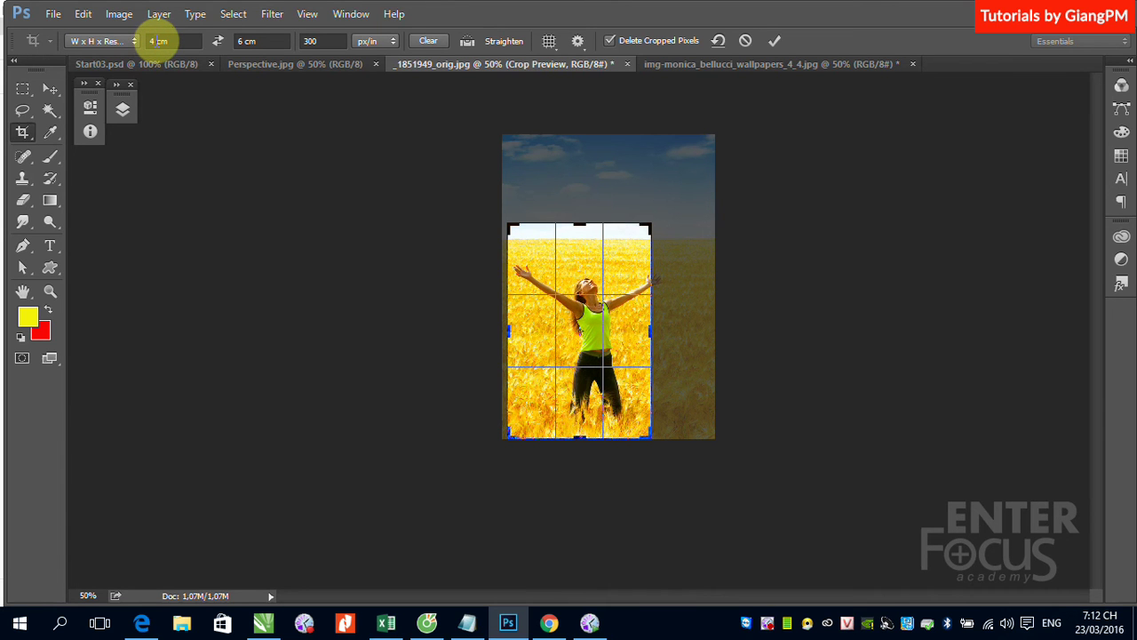
{"action": "left_click", "coordinate": [49, 89]}
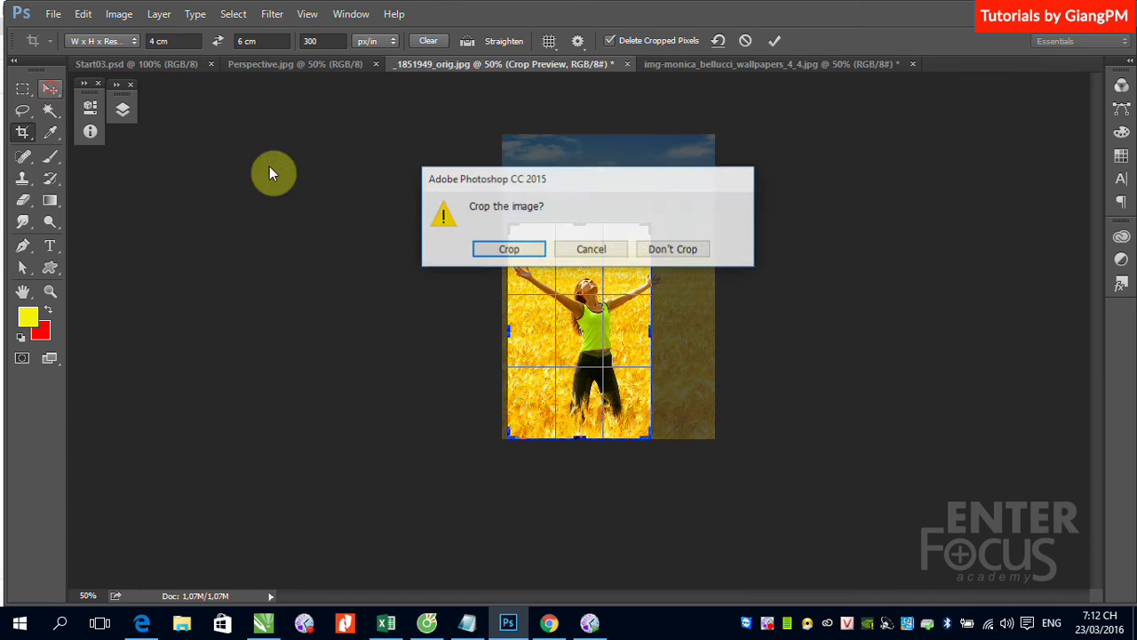
{"action": "left_click", "coordinate": [659, 252]}
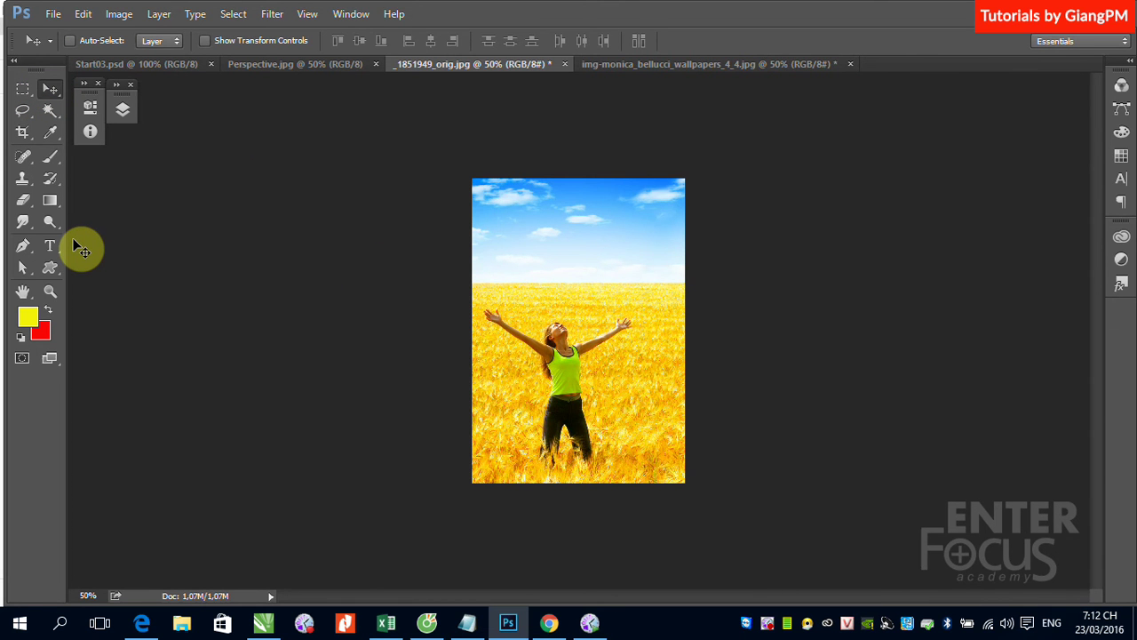
Go to the Start03.psd gondola photo and start a crop with cleared size values
{"action": "left_click", "coordinate": [284, 64]}
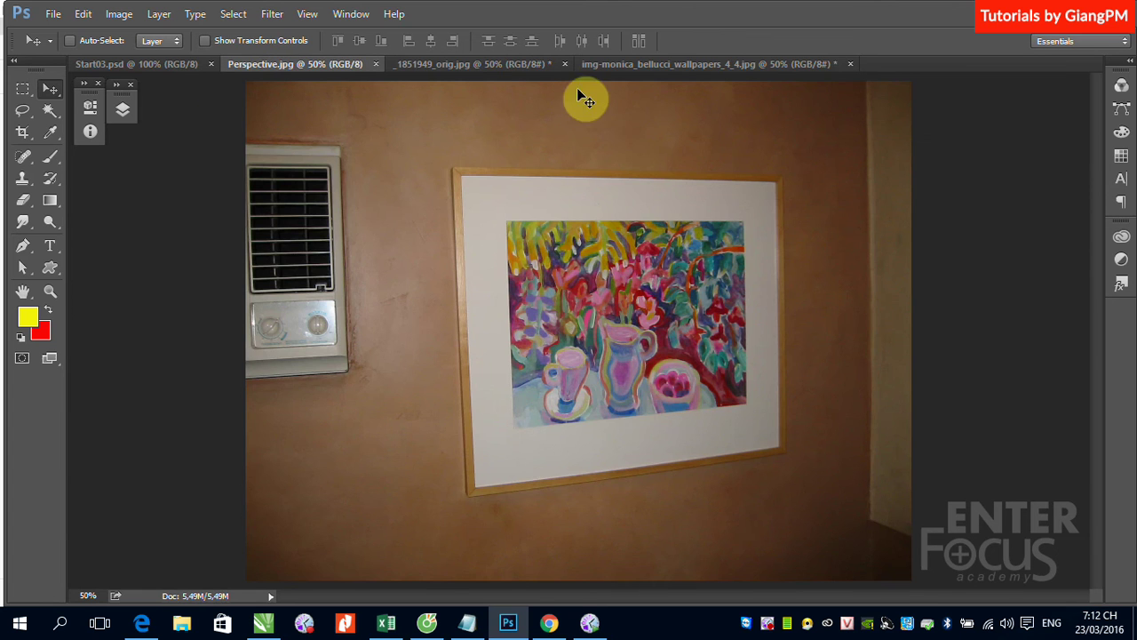
{"action": "left_click", "coordinate": [619, 65]}
{"action": "left_click", "coordinate": [451, 68]}
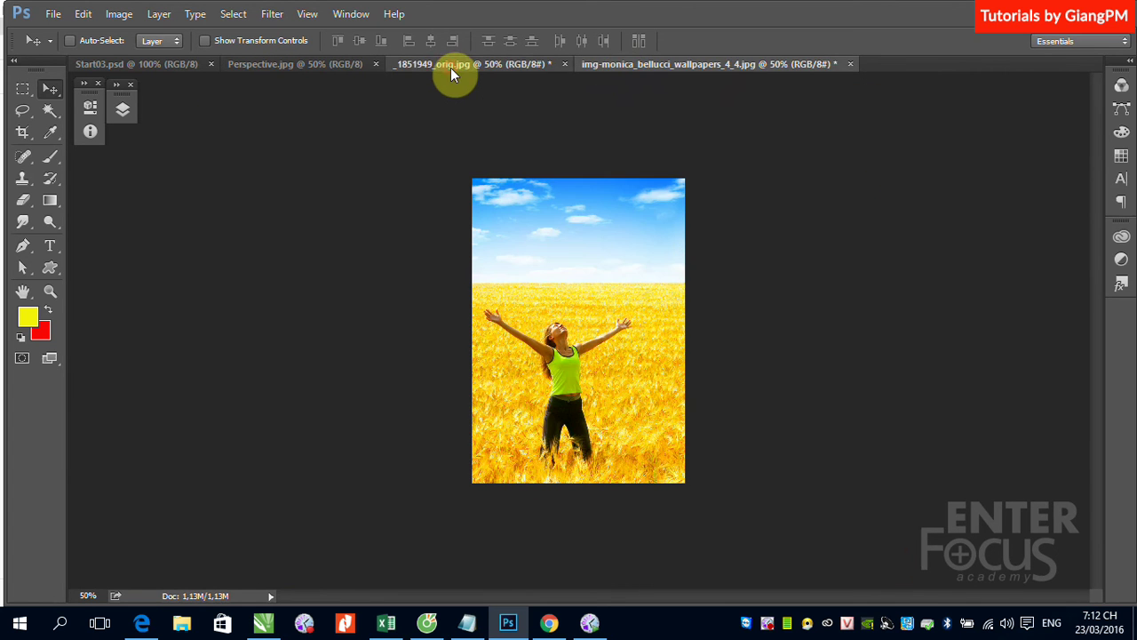
{"action": "left_click", "coordinate": [119, 64]}
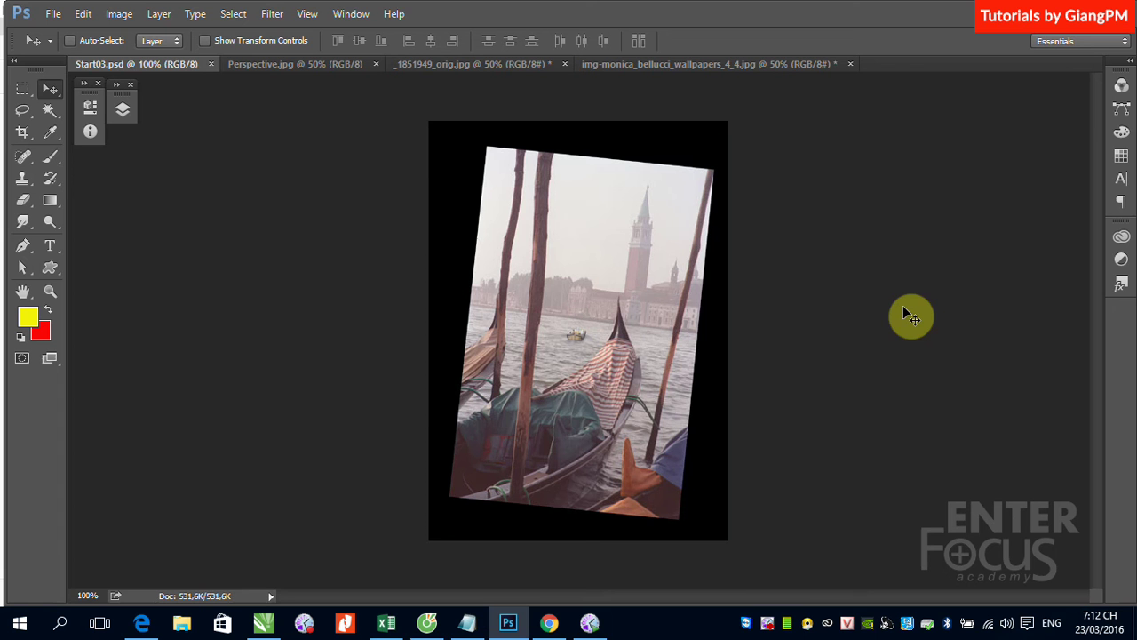
{"action": "left_click", "coordinate": [22, 132]}
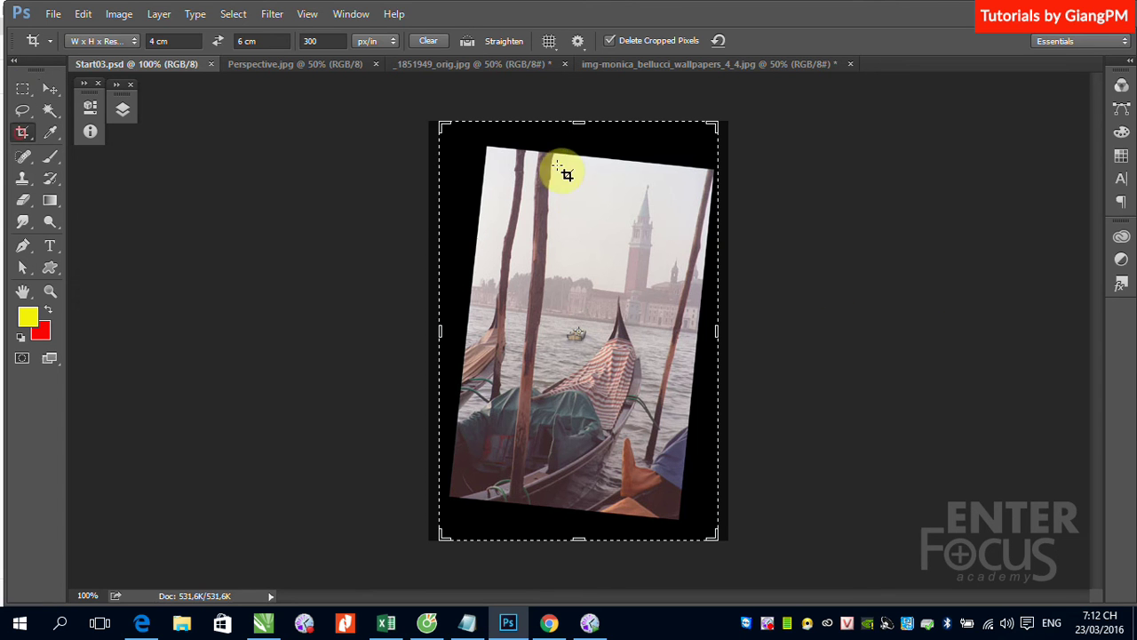
{"action": "left_click", "coordinate": [430, 41]}
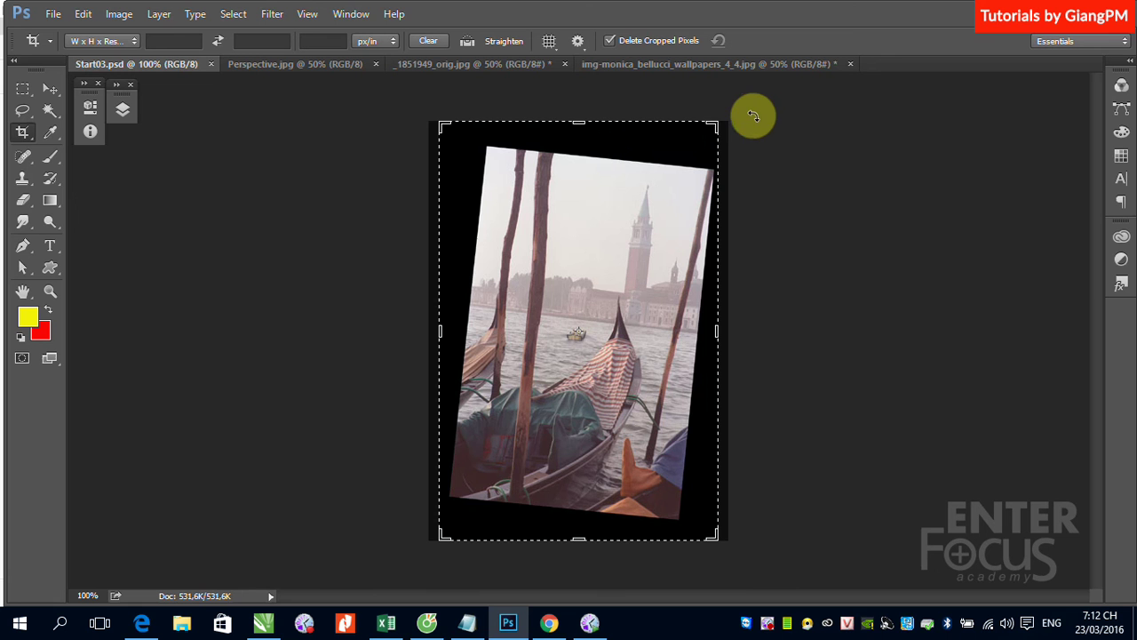
Rotate the crop to level the gondola photo, pull edges inside the black borders, and apply
{"action": "mouse_move", "coordinate": [729, 113]}
{"action": "left_mouse_down"}
{"action": "mouse_move", "coordinate": [673, 97]}
{"action": "mouse_move", "coordinate": [697, 122]}
{"action": "left_mouse_up"}
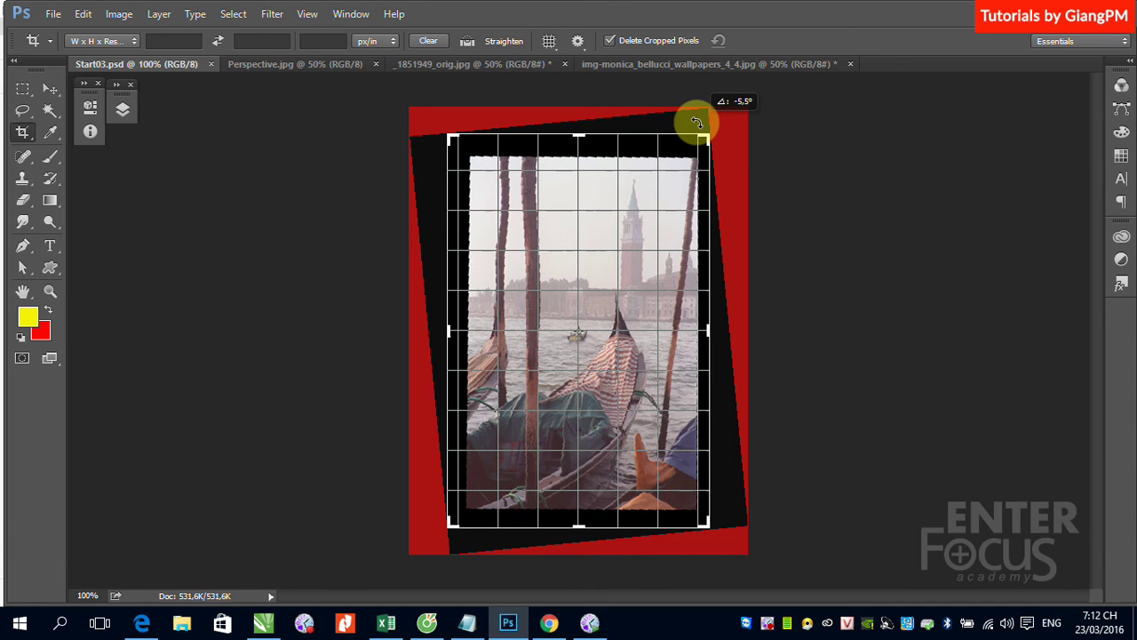
{"action": "left_click_drag", "start_coordinate": [696, 122], "coordinate": [697, 121]}
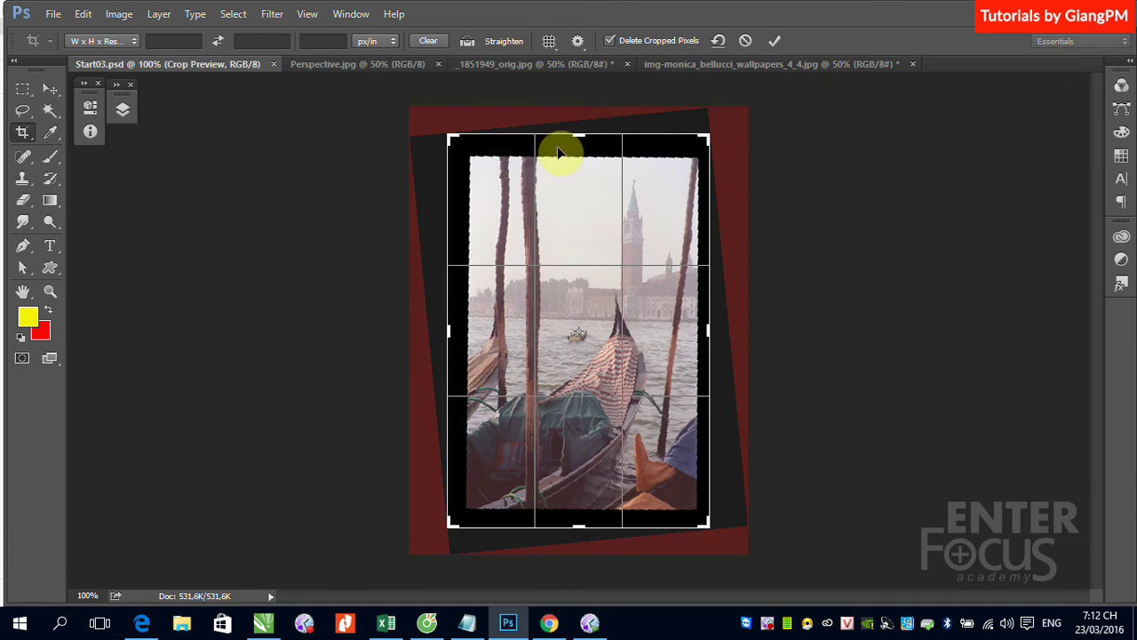
{"action": "left_click_drag", "start_coordinate": [576, 133], "coordinate": [580, 143]}
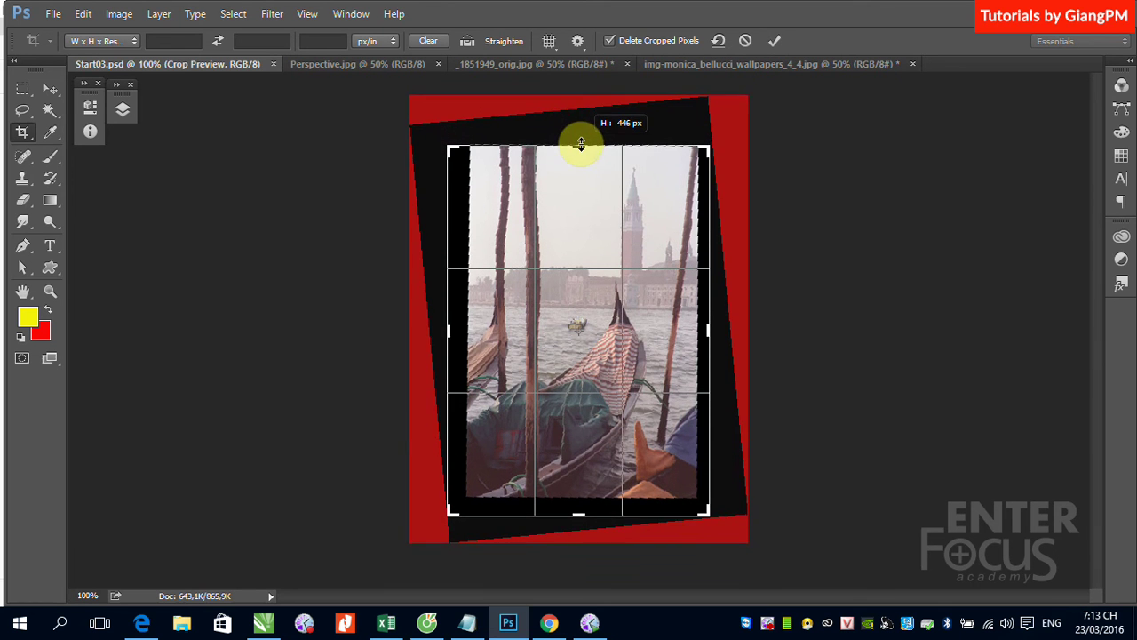
{"action": "left_click_drag", "start_coordinate": [445, 329], "coordinate": [460, 330]}
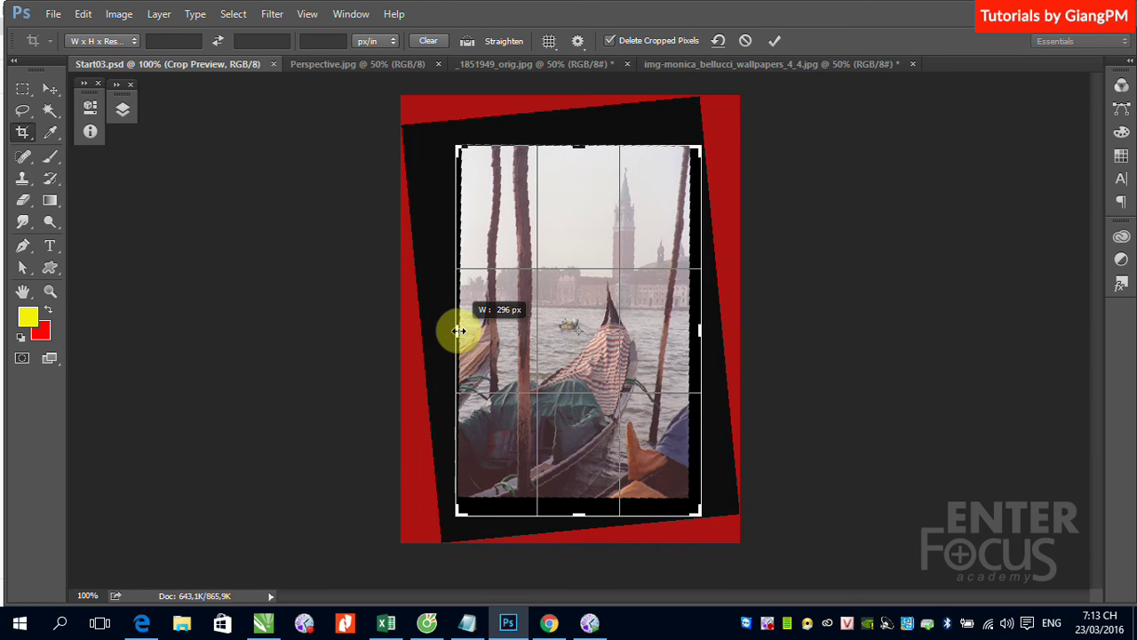
{"action": "left_click_drag", "start_coordinate": [699, 330], "coordinate": [695, 331]}
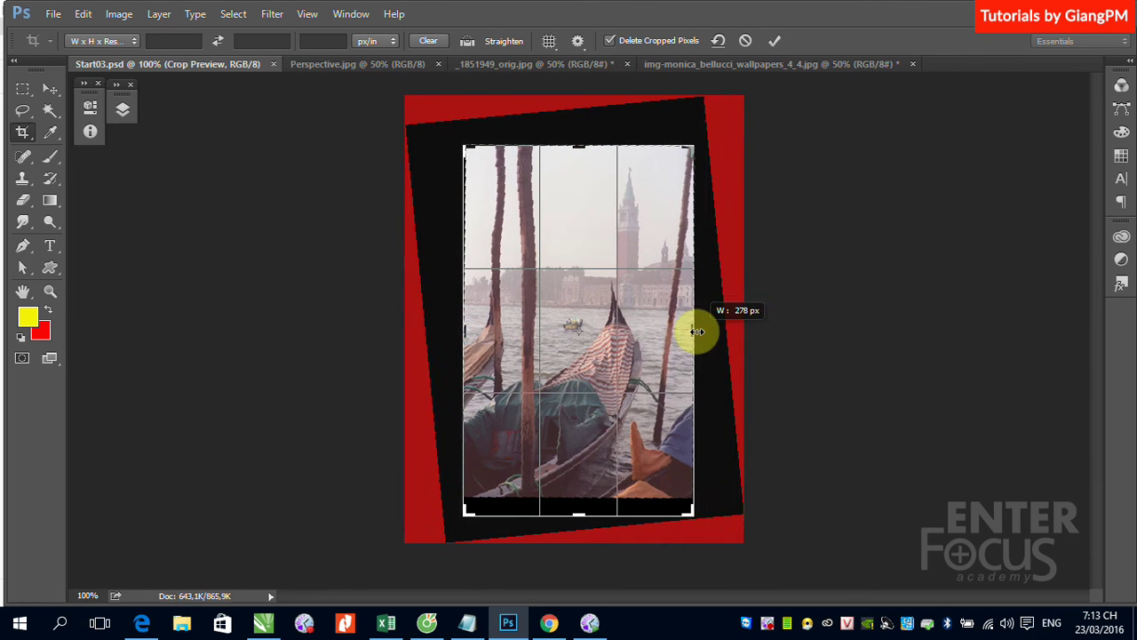
{"action": "left_click_drag", "start_coordinate": [578, 514], "coordinate": [587, 507]}
{"action": "key", "text": "Return"}
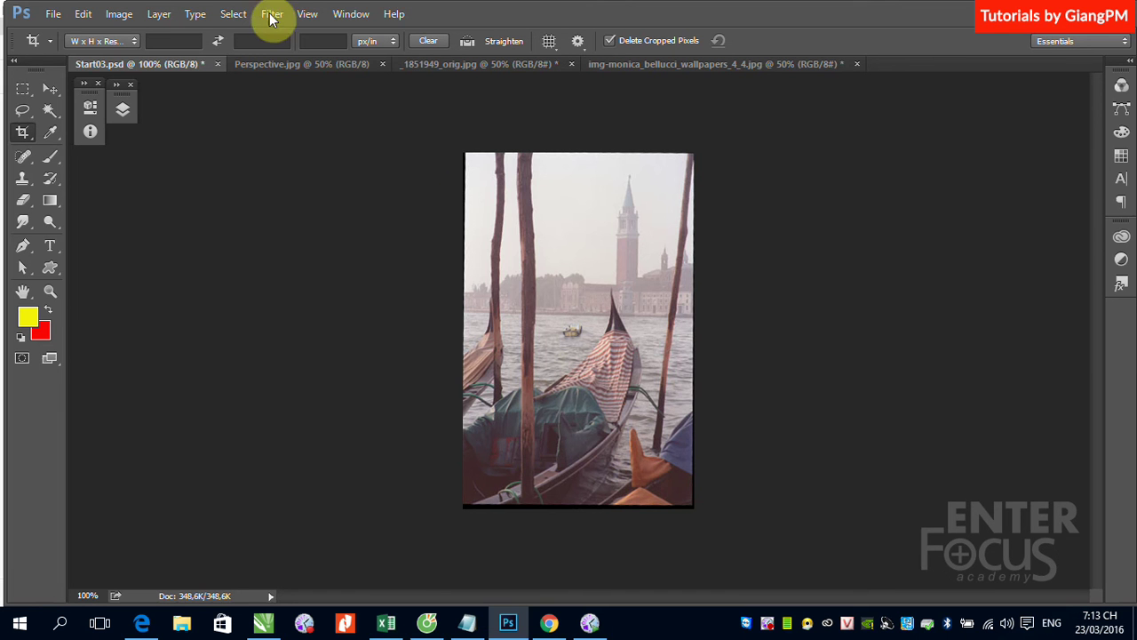
Show Perspective.jpg, dismiss its crop box, and return to the Crop tool
{"action": "left_click", "coordinate": [299, 63]}
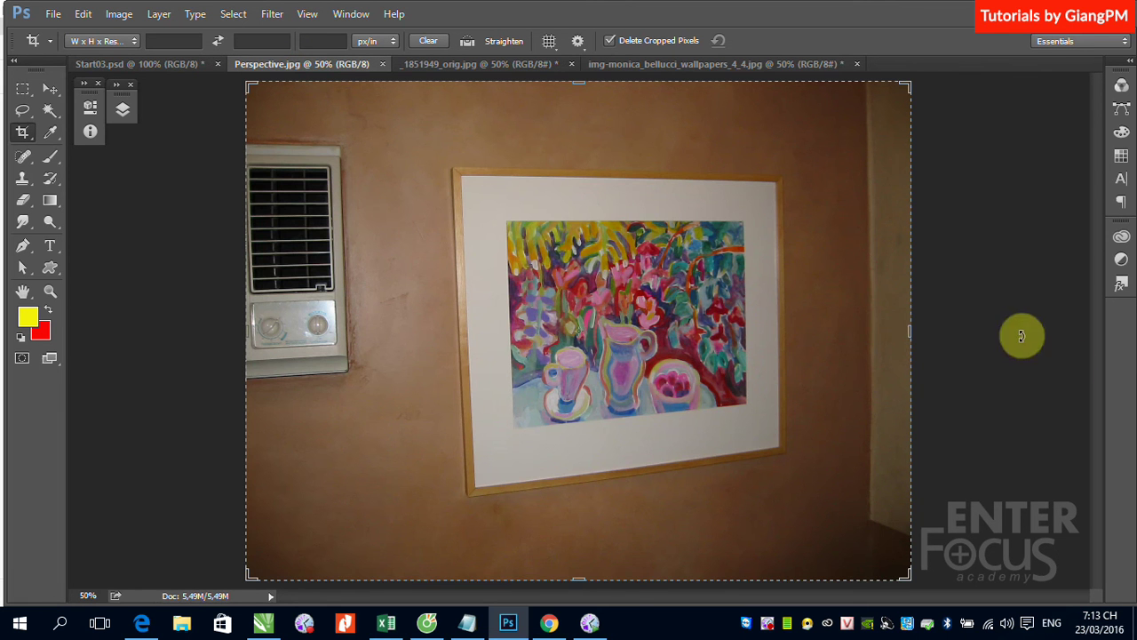
{"action": "left_click", "coordinate": [49, 89]}
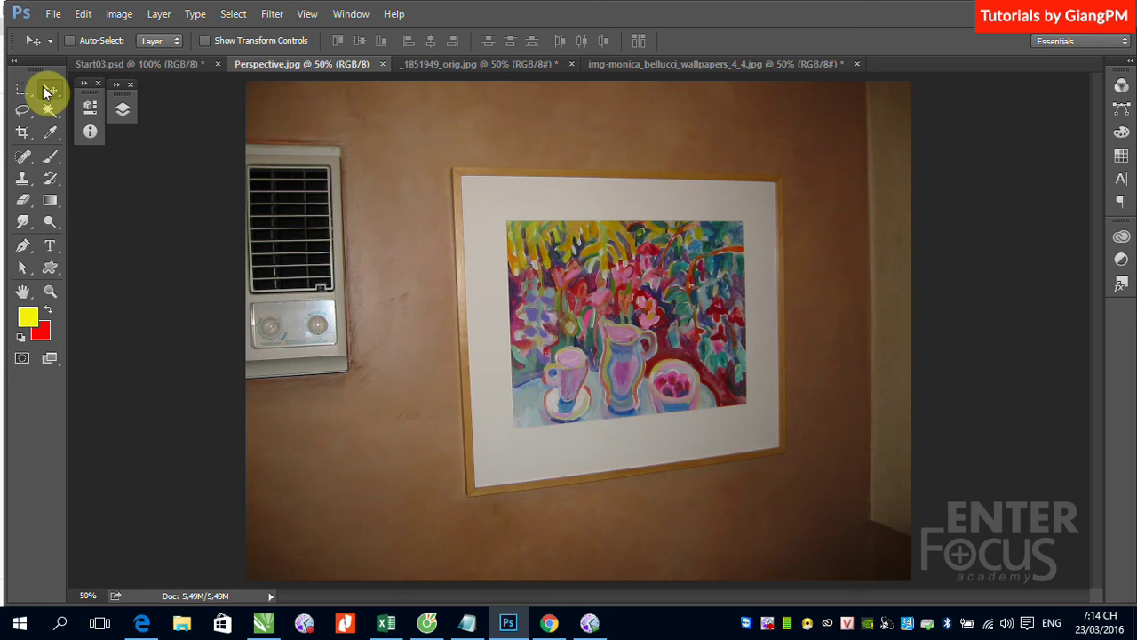
{"action": "left_click", "coordinate": [25, 133]}
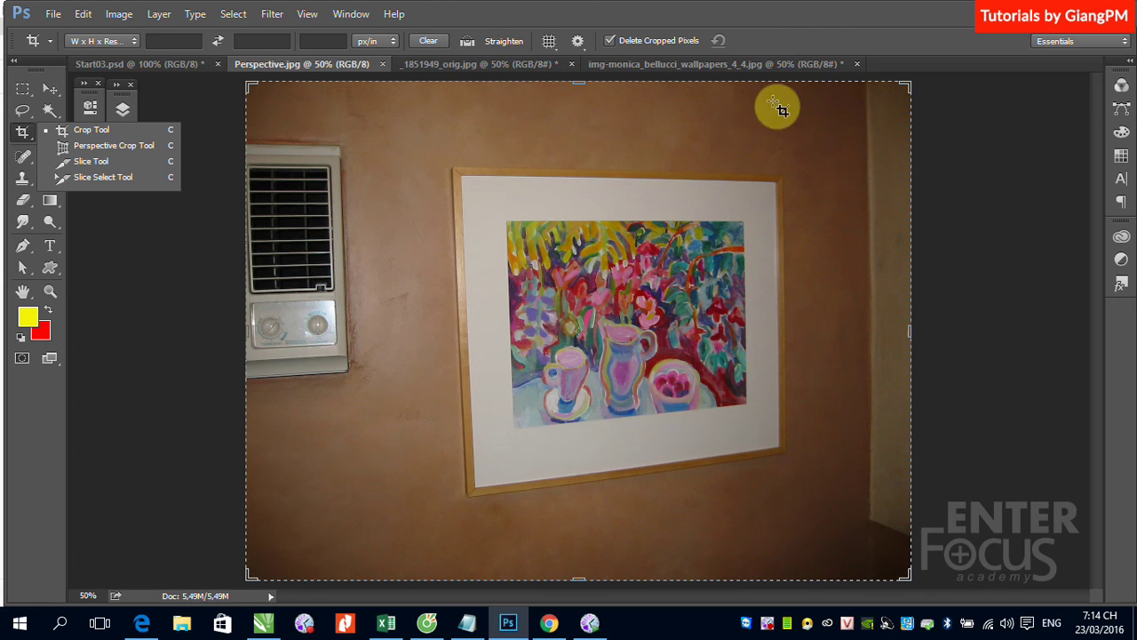
Draw a perspective crop over the painting and drag its four corners to the mat corners
{"action": "left_click", "coordinate": [102, 145]}
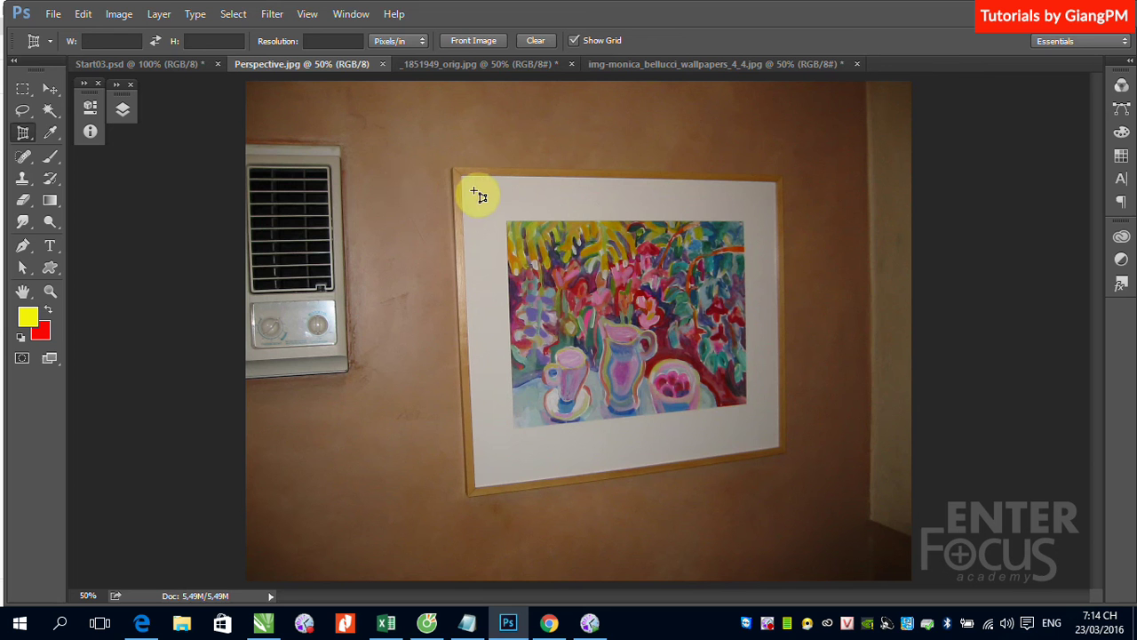
{"action": "left_click_drag", "start_coordinate": [476, 197], "coordinate": [737, 395]}
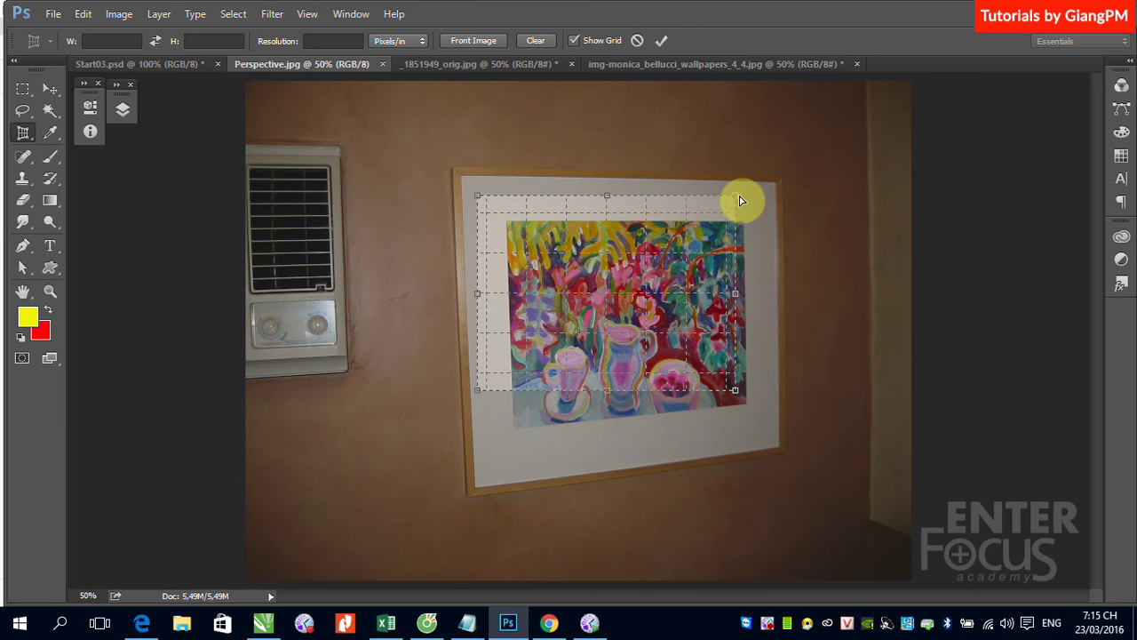
{"action": "left_click_drag", "start_coordinate": [737, 197], "coordinate": [775, 183]}
{"action": "left_click_drag", "start_coordinate": [478, 200], "coordinate": [462, 180]}
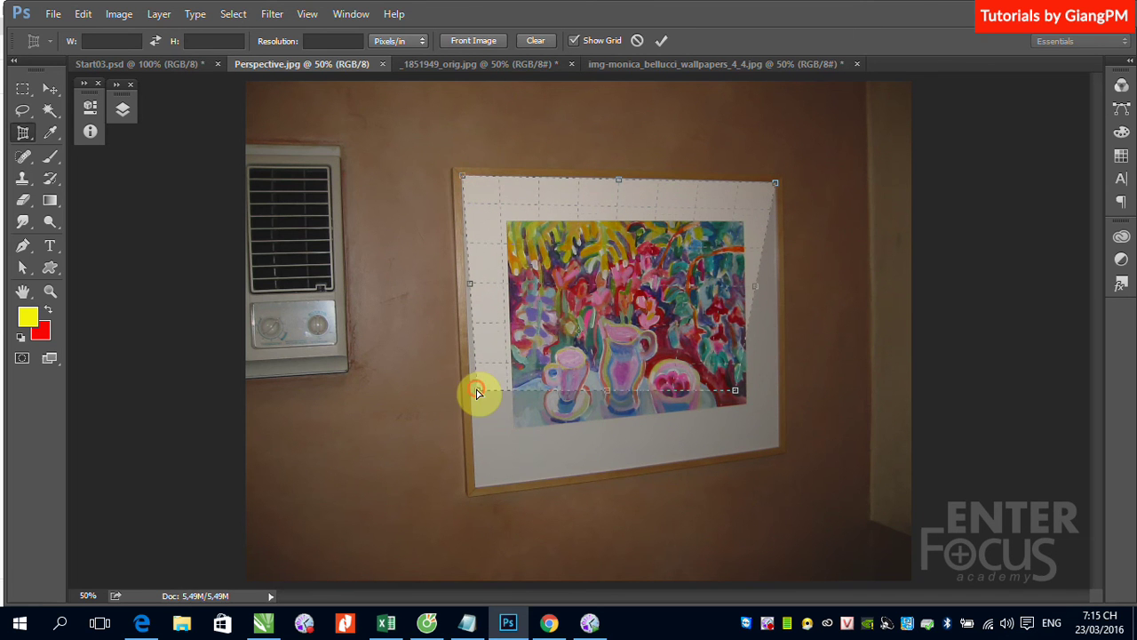
{"action": "left_click_drag", "start_coordinate": [475, 390], "coordinate": [477, 491]}
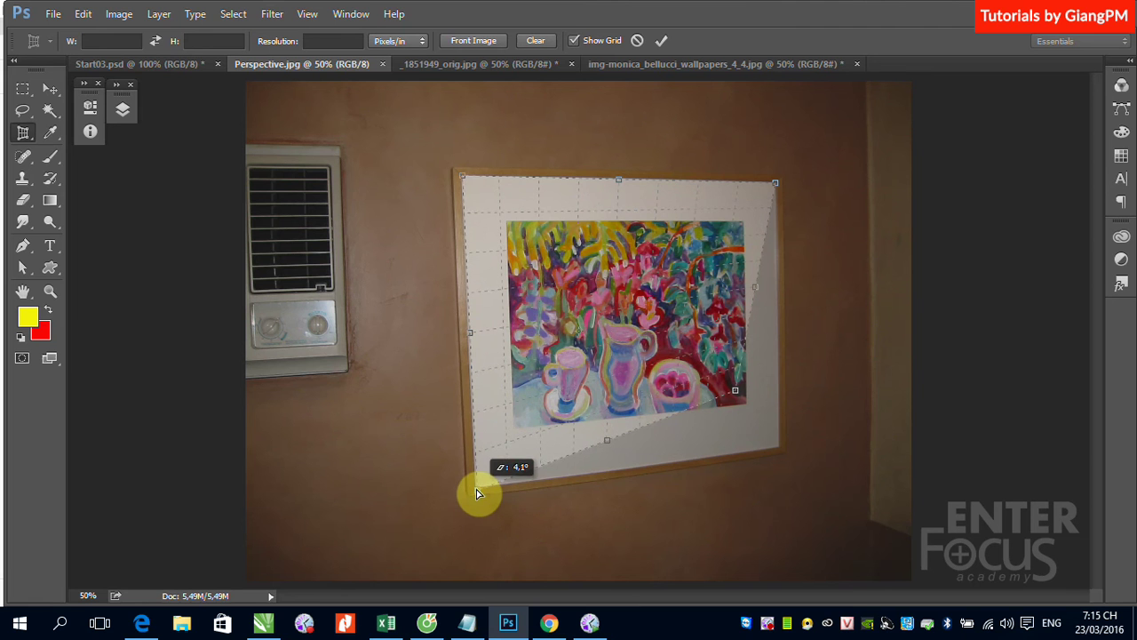
{"action": "mouse_move", "coordinate": [735, 389]}
{"action": "left_mouse_down"}
{"action": "mouse_move", "coordinate": [774, 447]}
{"action": "mouse_move", "coordinate": [785, 444]}
{"action": "left_mouse_up"}
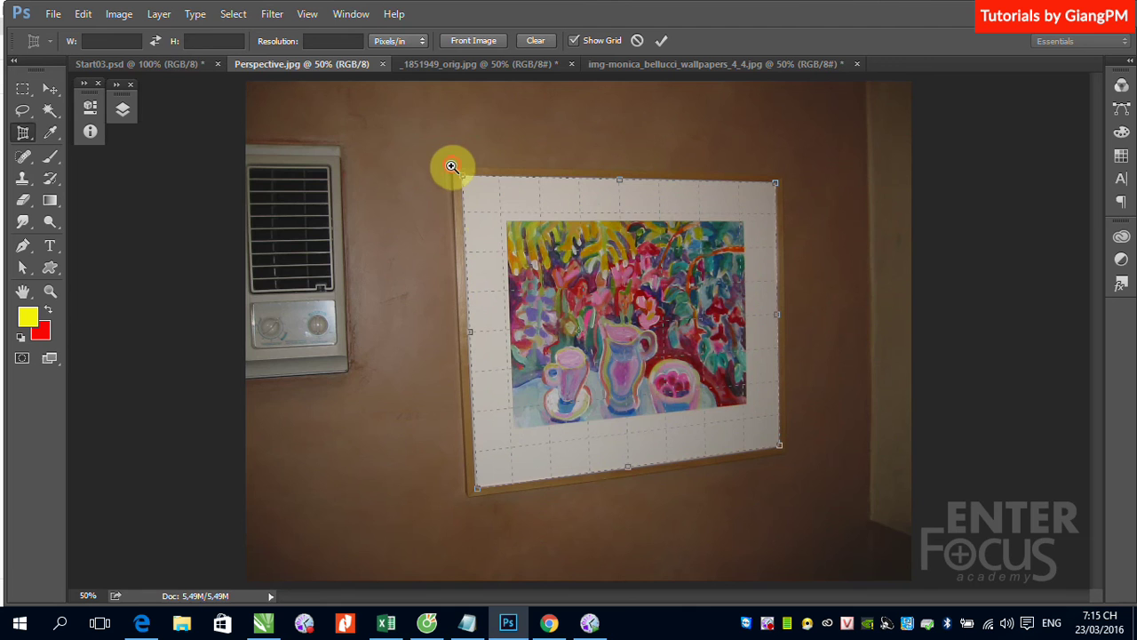
Pin the top-left and lower-left crop corners precisely onto the mat corners
{"action": "left_click_drag", "start_coordinate": [451, 168], "coordinate": [487, 220]}
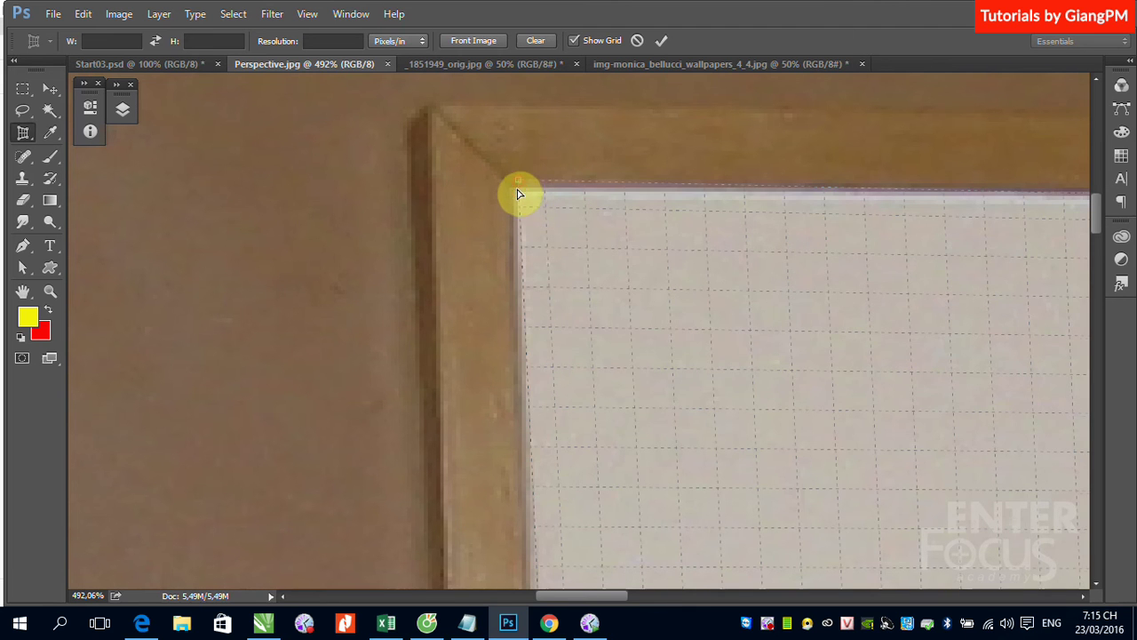
{"action": "left_click_drag", "start_coordinate": [522, 191], "coordinate": [517, 189]}
{"action": "scroll", "coordinate": [516, 233], "scroll_direction": "down", "scroll_amount": 1}
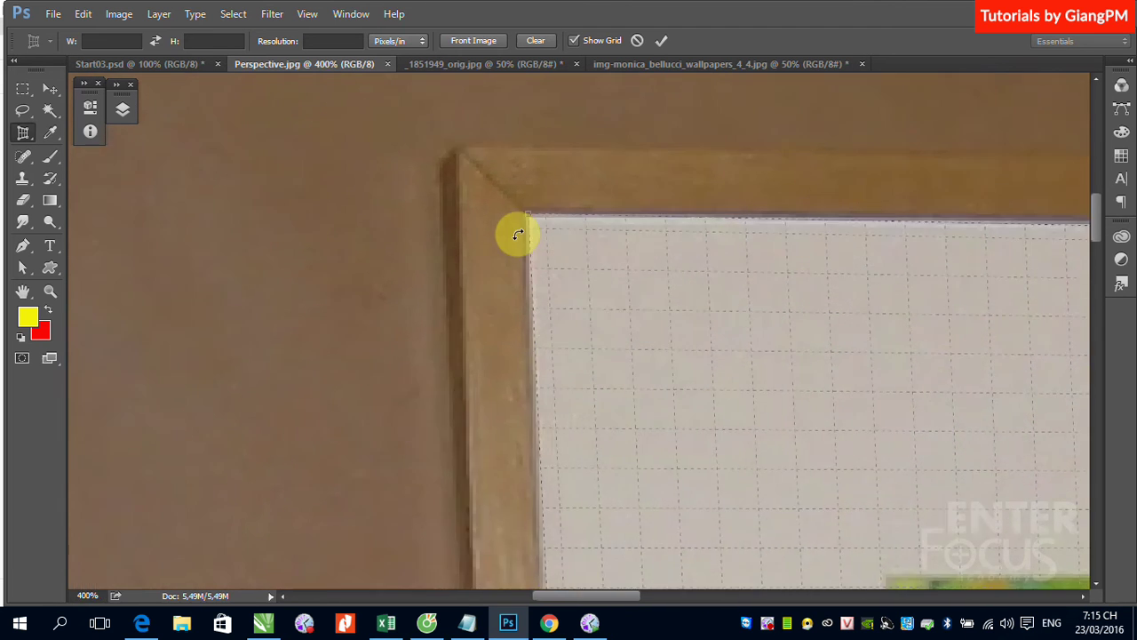
{"action": "scroll", "coordinate": [516, 234], "scroll_direction": "down", "scroll_amount": 1}
{"action": "scroll", "coordinate": [517, 234], "scroll_direction": "down", "scroll_amount": 2}
{"action": "scroll", "coordinate": [551, 258], "scroll_direction": "down", "scroll_amount": 1}
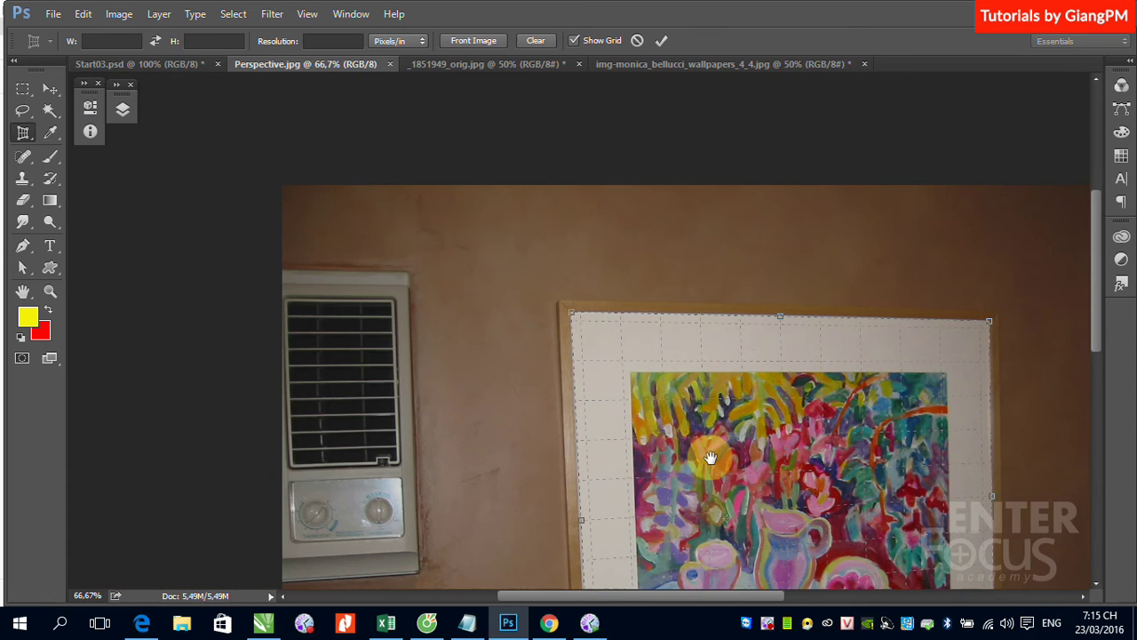
{"action": "scroll", "coordinate": [621, 458], "scroll_direction": "down", "scroll_amount": 3}
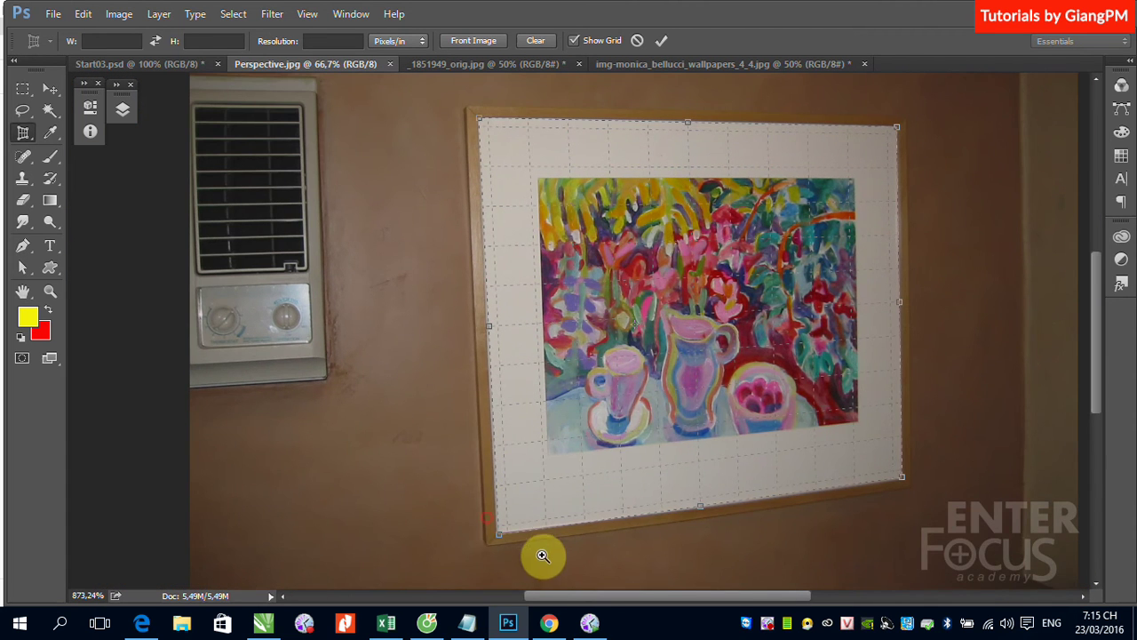
{"action": "scroll", "coordinate": [540, 554], "scroll_direction": "up", "scroll_amount": 5}
{"action": "left_click_drag", "start_coordinate": [352, 306], "coordinate": [335, 281]}
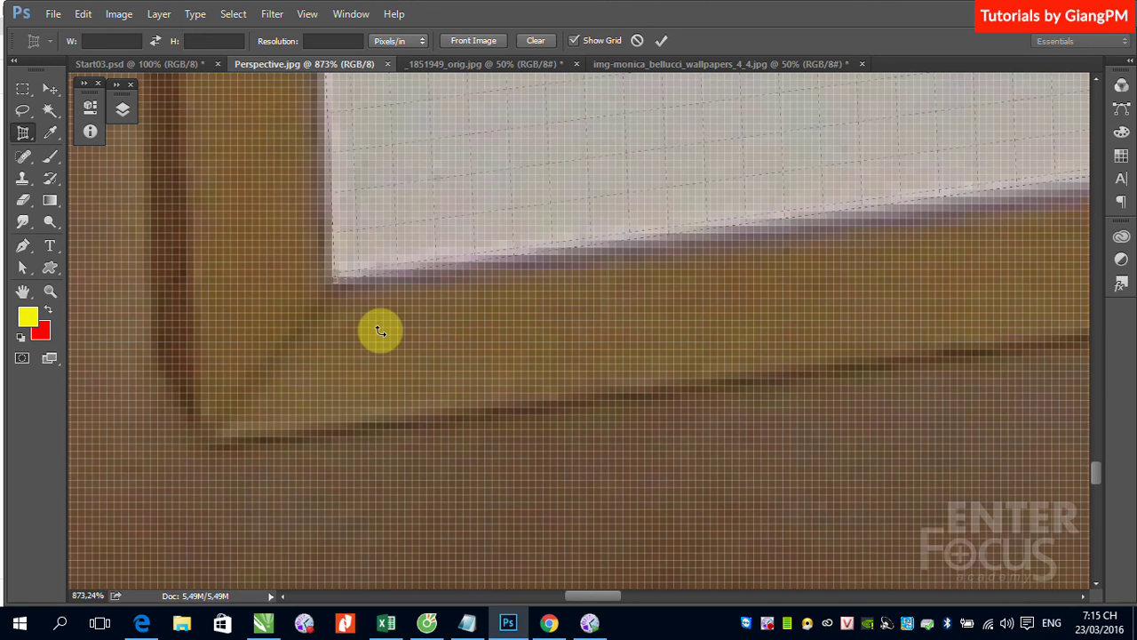
Snap the lower-right and top-right crop corners precisely onto the mat corners
{"action": "key", "text": "ctrl+0"}
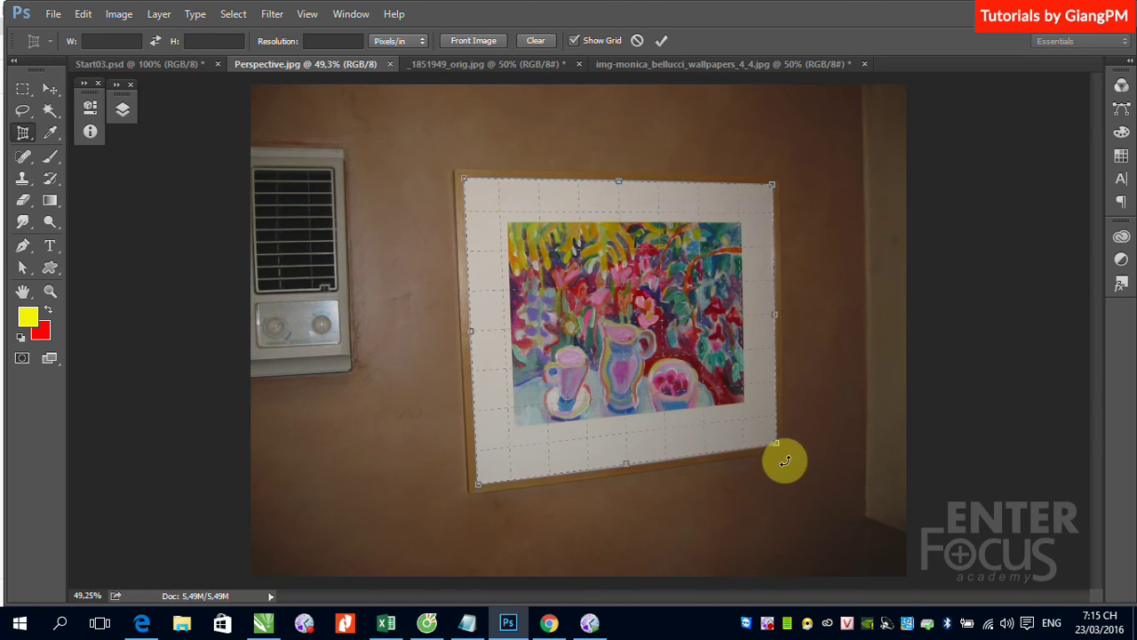
{"action": "left_click", "coordinate": [762, 439]}
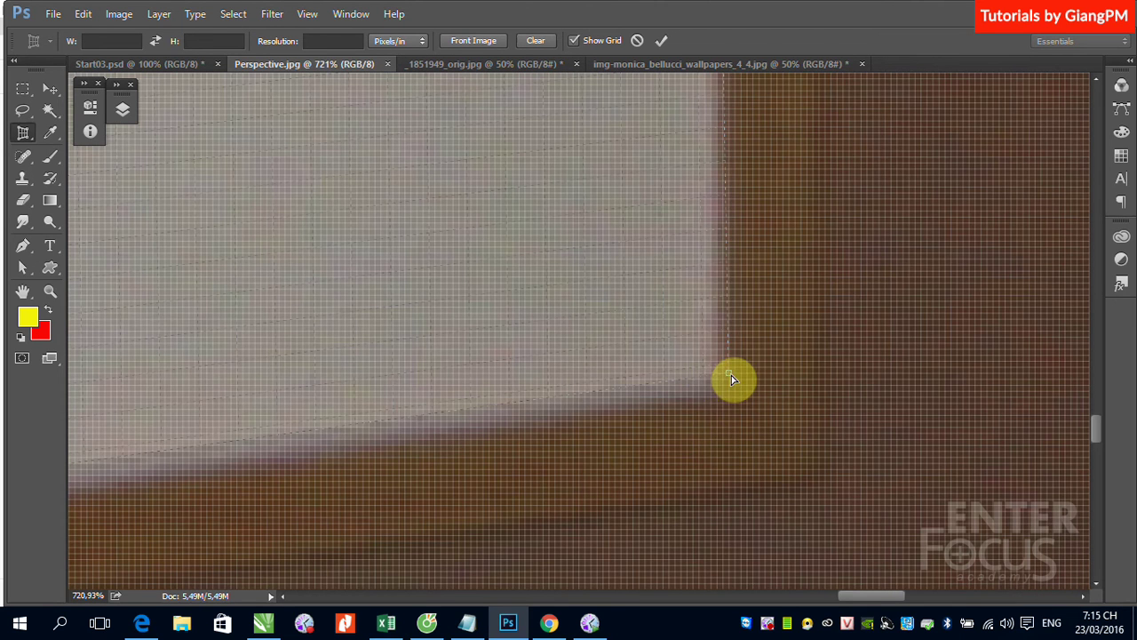
{"action": "left_click_drag", "start_coordinate": [730, 377], "coordinate": [711, 397]}
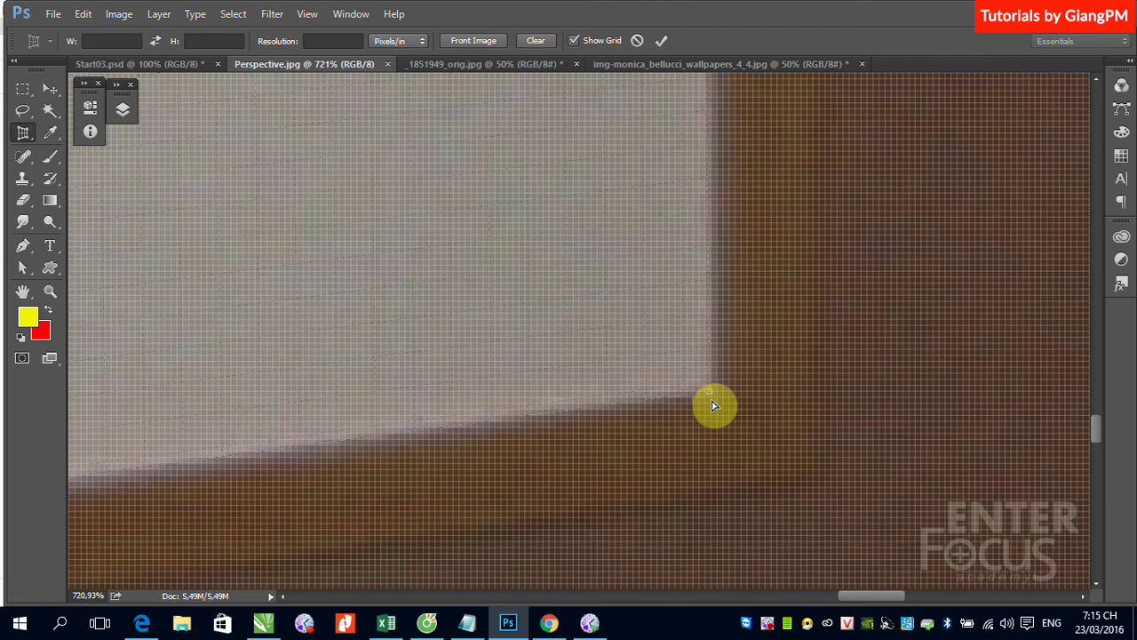
{"action": "key", "text": "ctrl+0"}
{"action": "left_click_drag", "start_coordinate": [766, 168], "coordinate": [787, 195]}
{"action": "scroll", "coordinate": [787, 196], "scroll_direction": "up", "scroll_amount": 5}
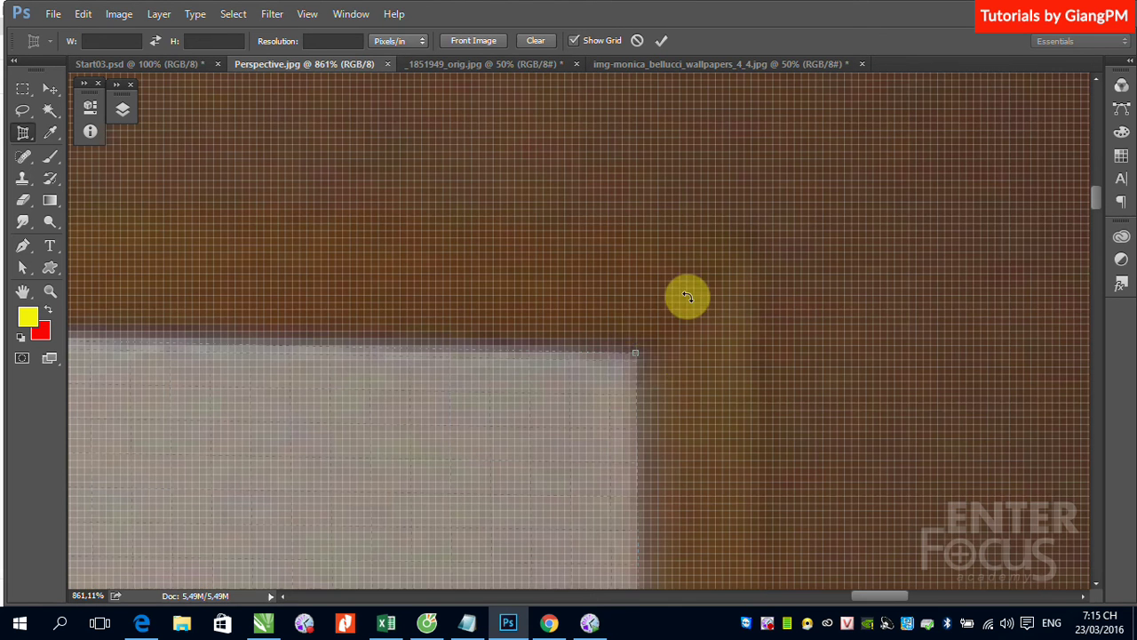
{"action": "left_click_drag", "start_coordinate": [636, 358], "coordinate": [636, 354]}
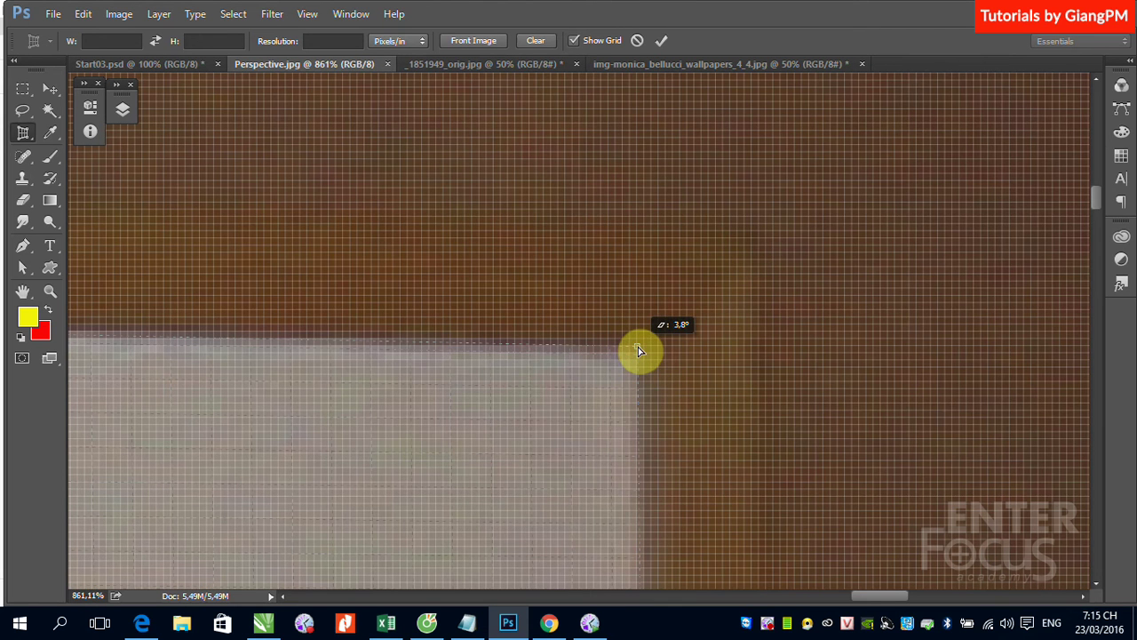
{"action": "key", "text": "ctrl+0"}
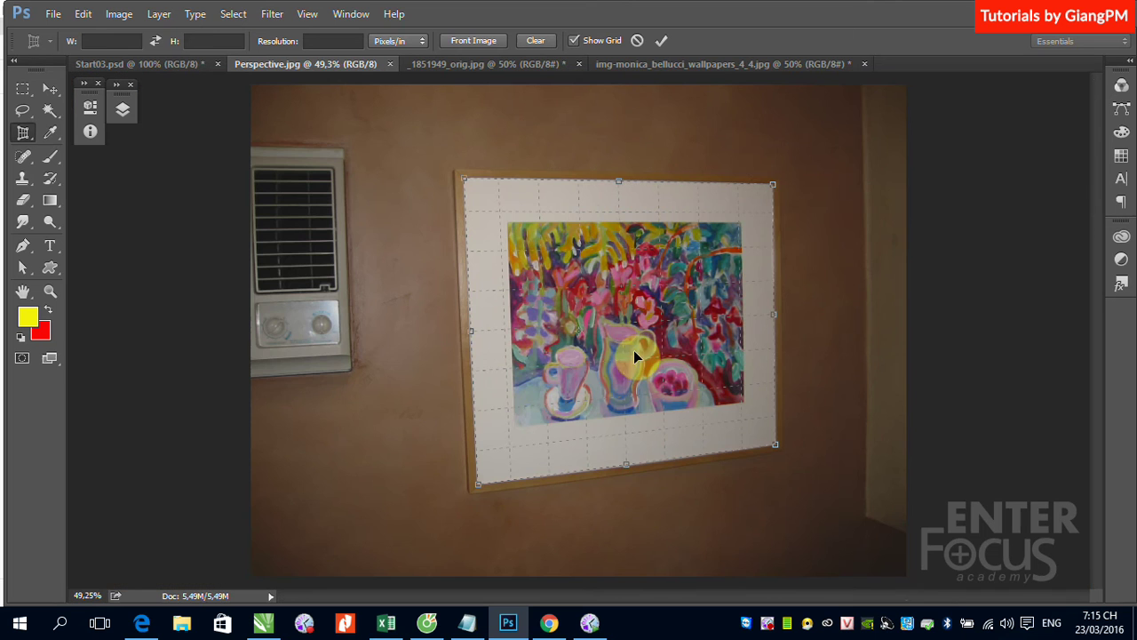
Apply the perspective crop so the matted painting becomes a flat, squared-up rectangle
{"action": "left_click", "coordinate": [662, 41]}
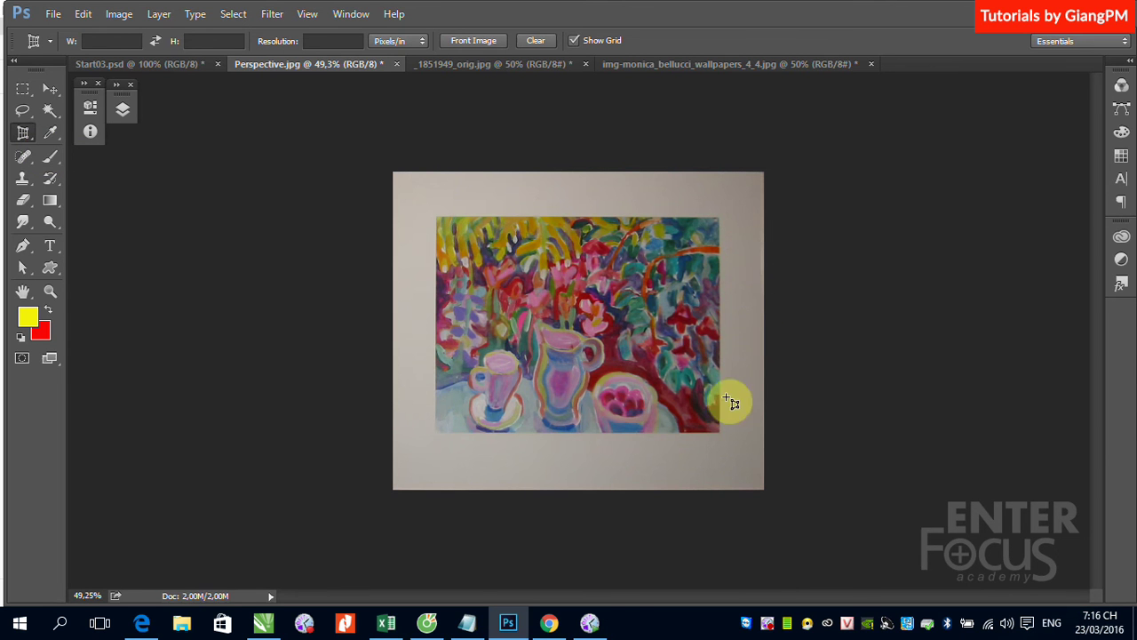
{"action": "left_click", "coordinate": [49, 89]}
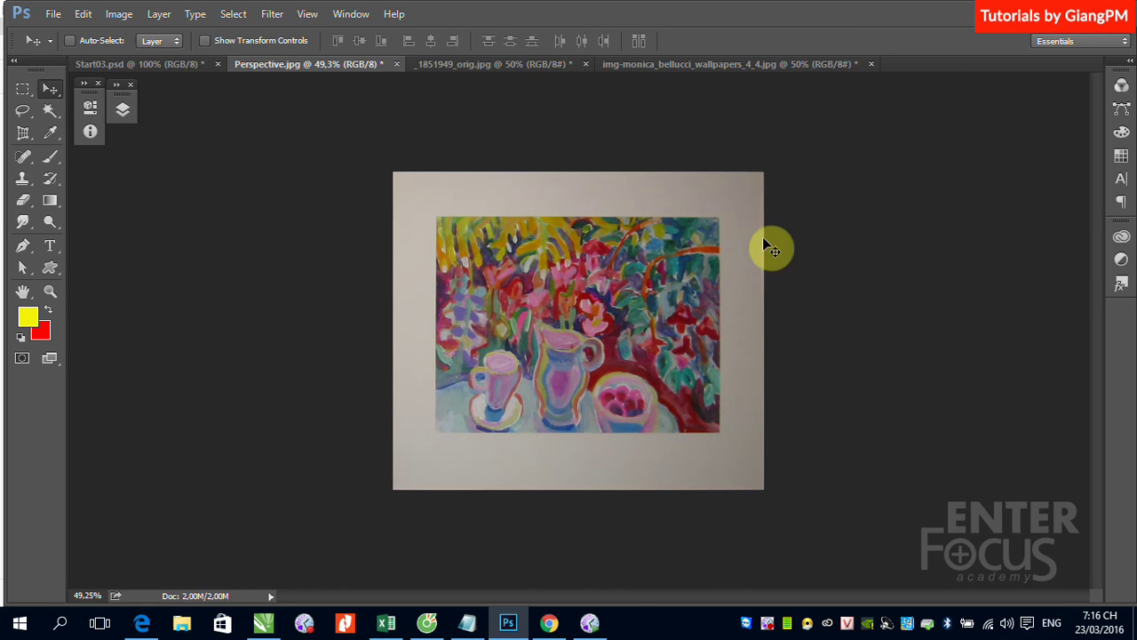
Sample the mat's light grey as the foreground colour with the Eyedropper
{"action": "left_click", "coordinate": [51, 131]}
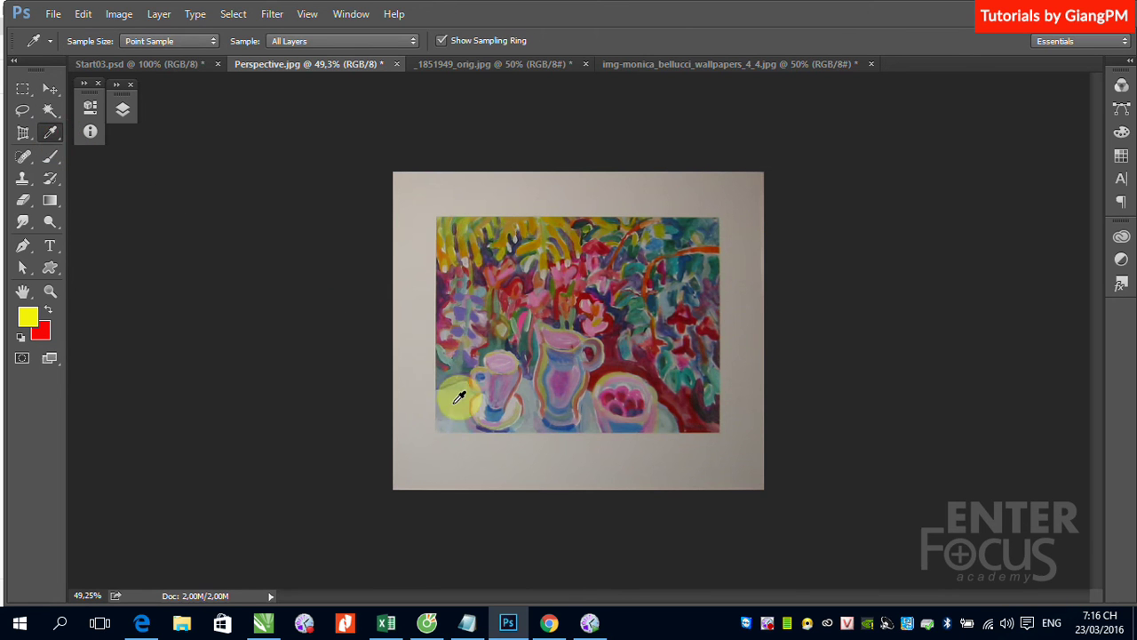
{"action": "left_click", "coordinate": [410, 422]}
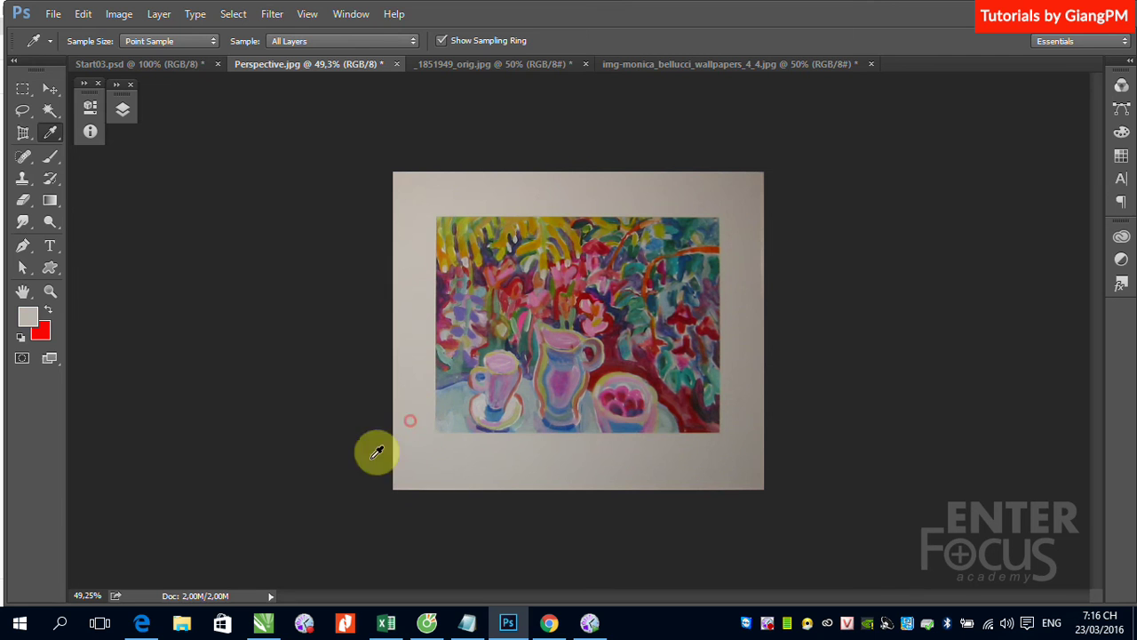
{"action": "left_click", "coordinate": [54, 92]}
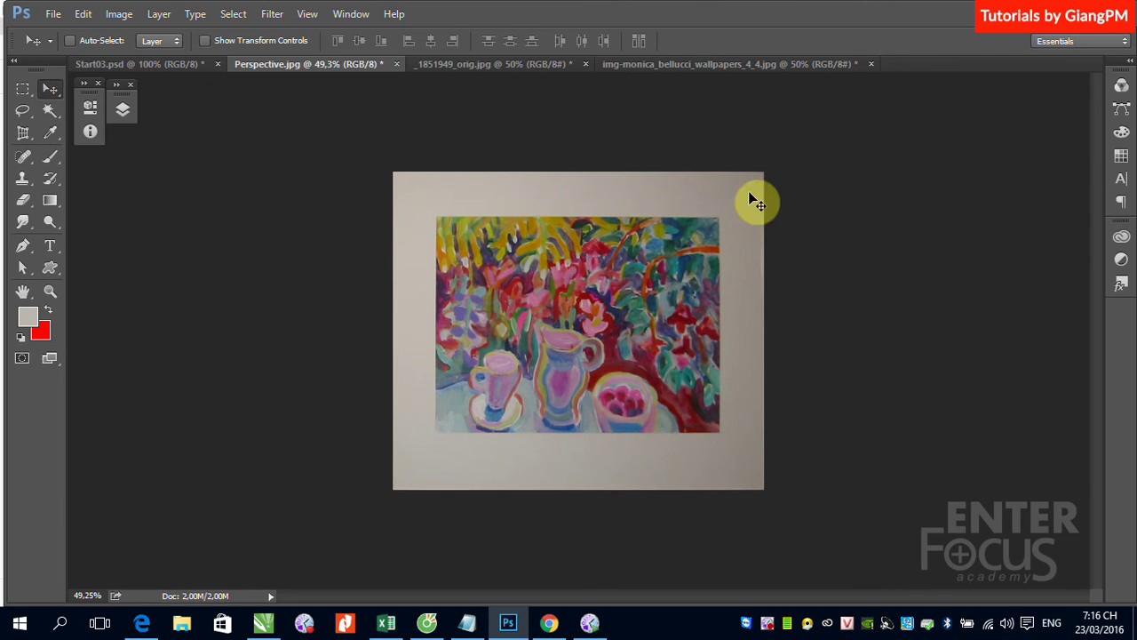
Marquee the painting, then invert the selection so only the mat is selected
{"action": "left_click", "coordinate": [24, 89]}
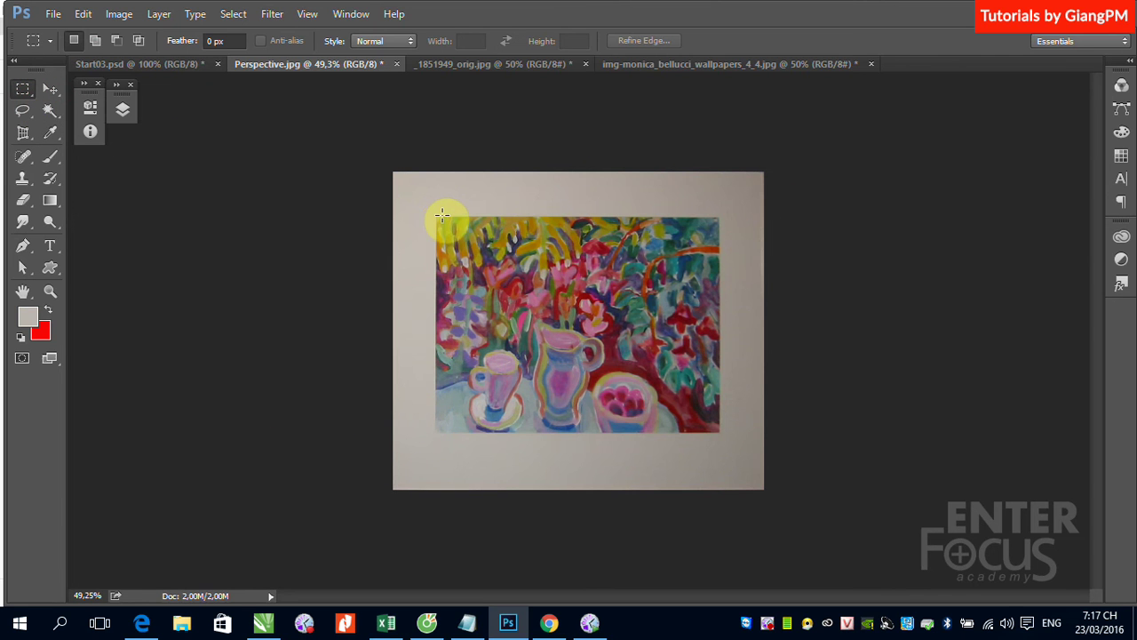
{"action": "left_click_drag", "start_coordinate": [435, 217], "coordinate": [722, 434]}
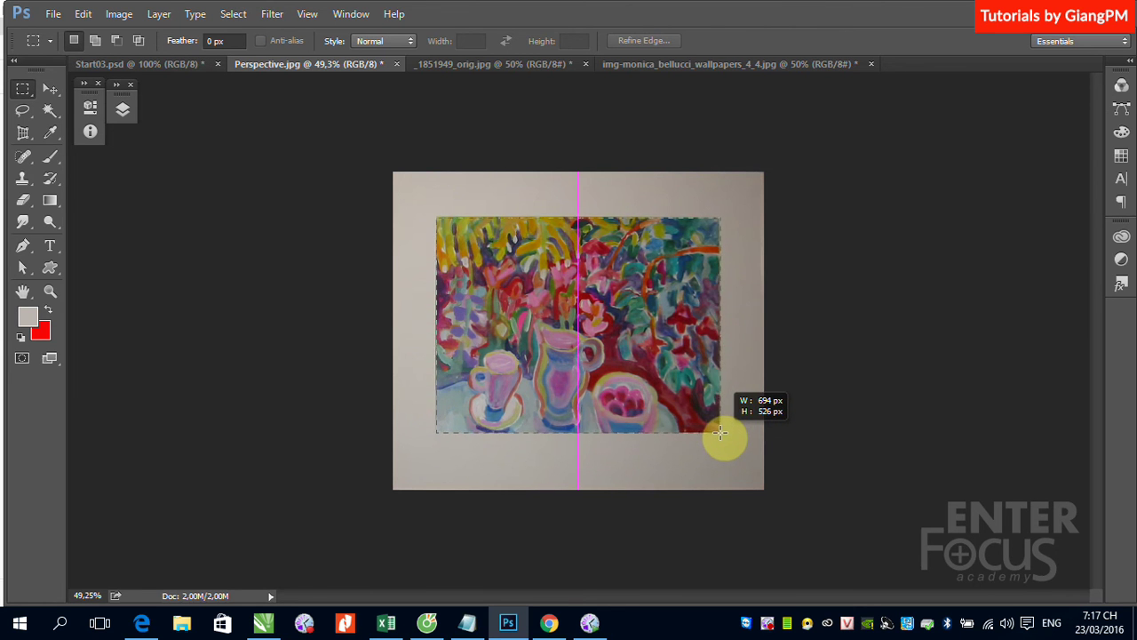
{"action": "left_click_drag", "start_coordinate": [721, 434], "coordinate": [722, 434]}
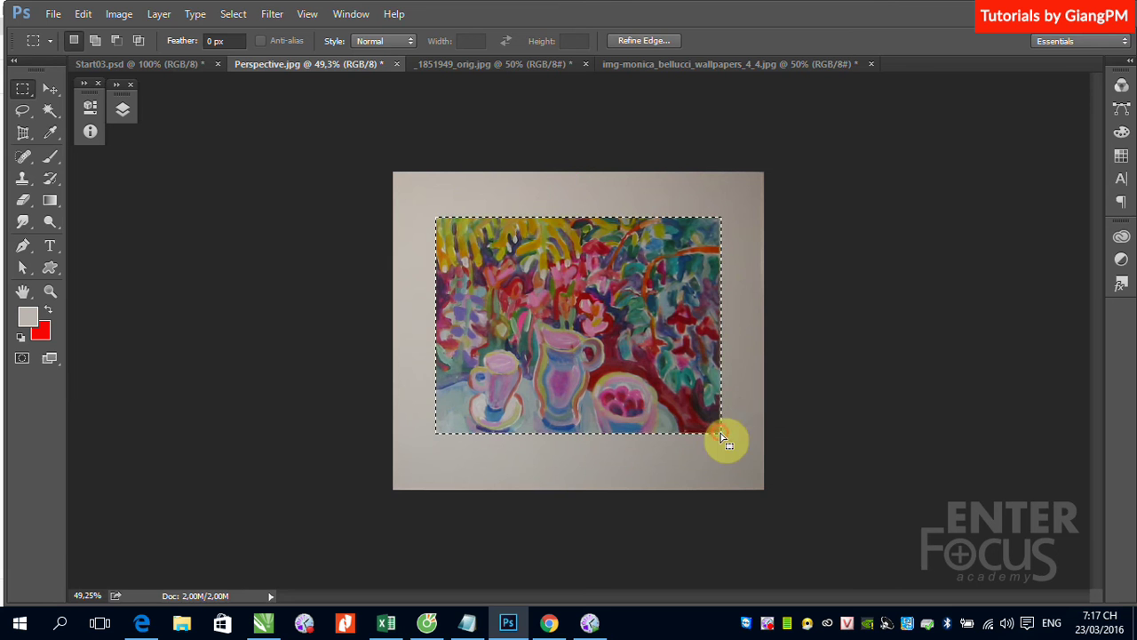
{"action": "left_click", "coordinate": [233, 14]}
{"action": "left_click", "coordinate": [267, 82]}
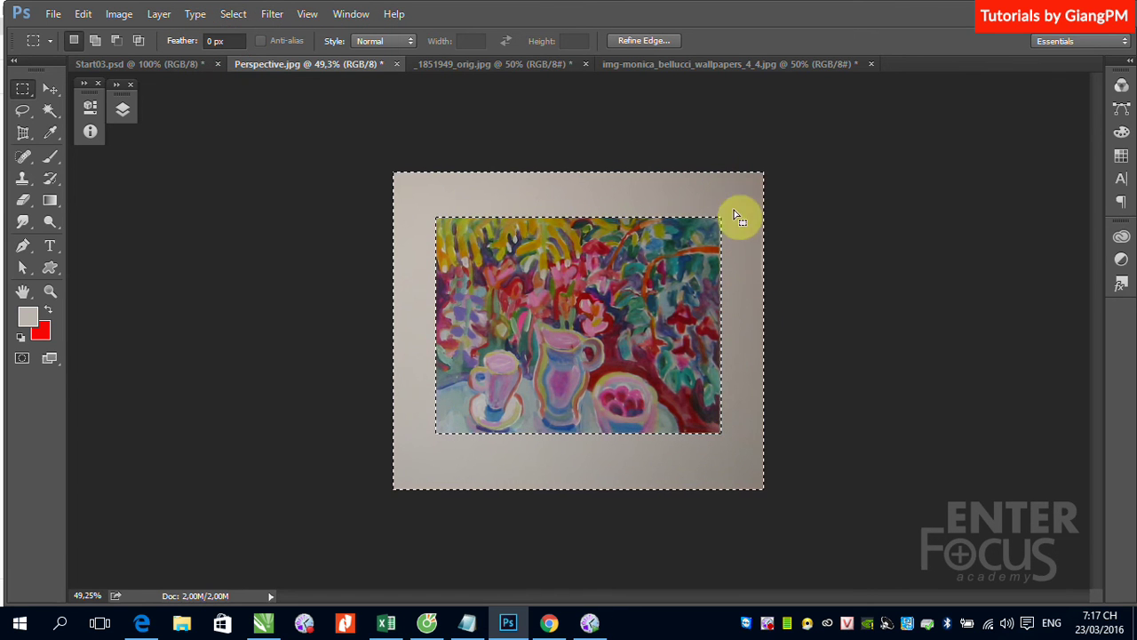
Fill the mat selection with the foreground grey in Normal mode, then deselect
{"action": "left_click", "coordinate": [83, 14]}
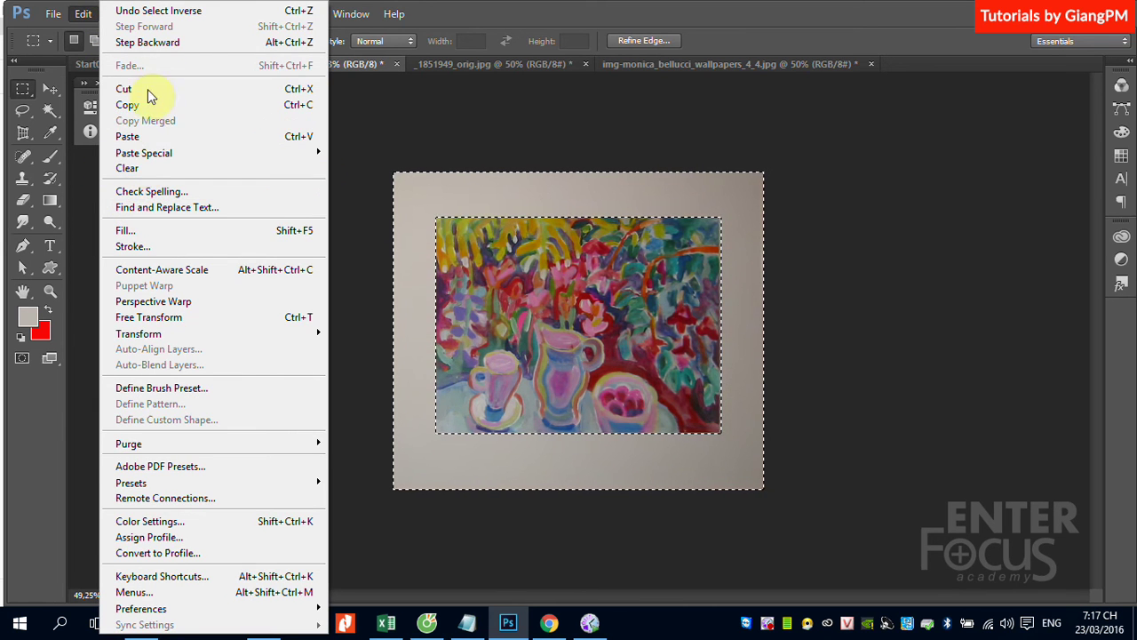
{"action": "left_click", "coordinate": [153, 236]}
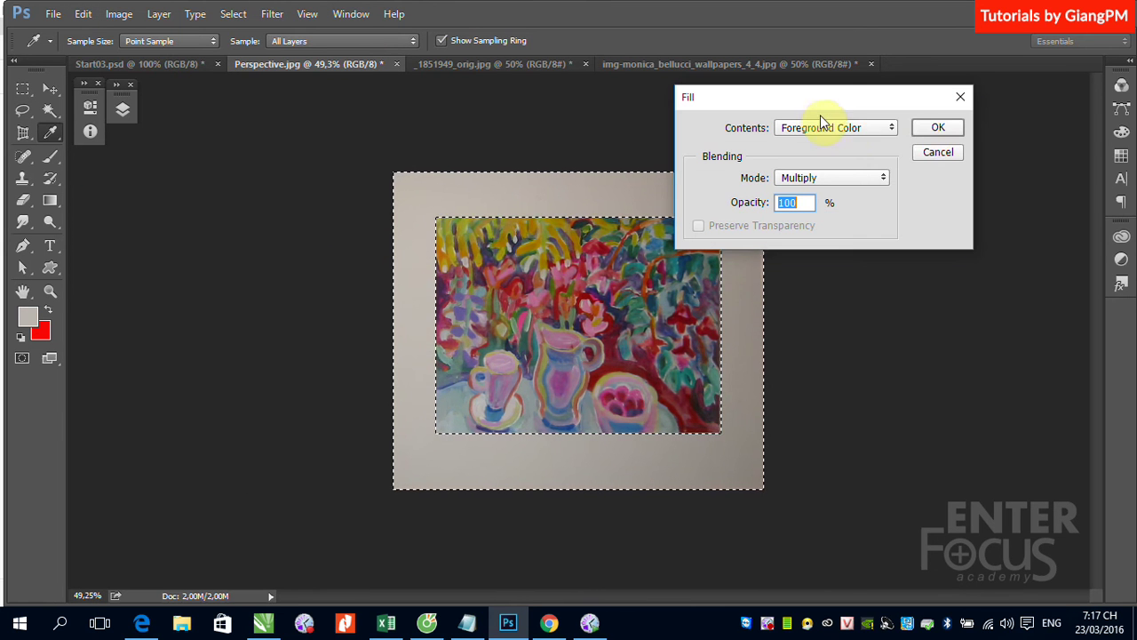
{"action": "left_click", "coordinate": [875, 177]}
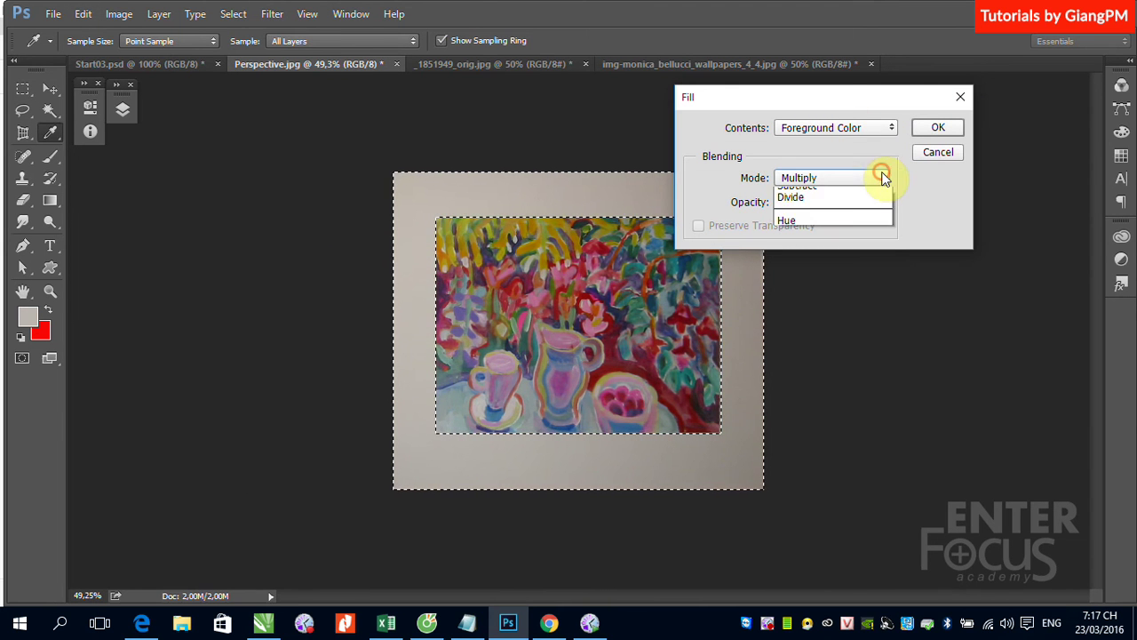
{"action": "left_click", "coordinate": [850, 197]}
{"action": "left_click", "coordinate": [928, 130]}
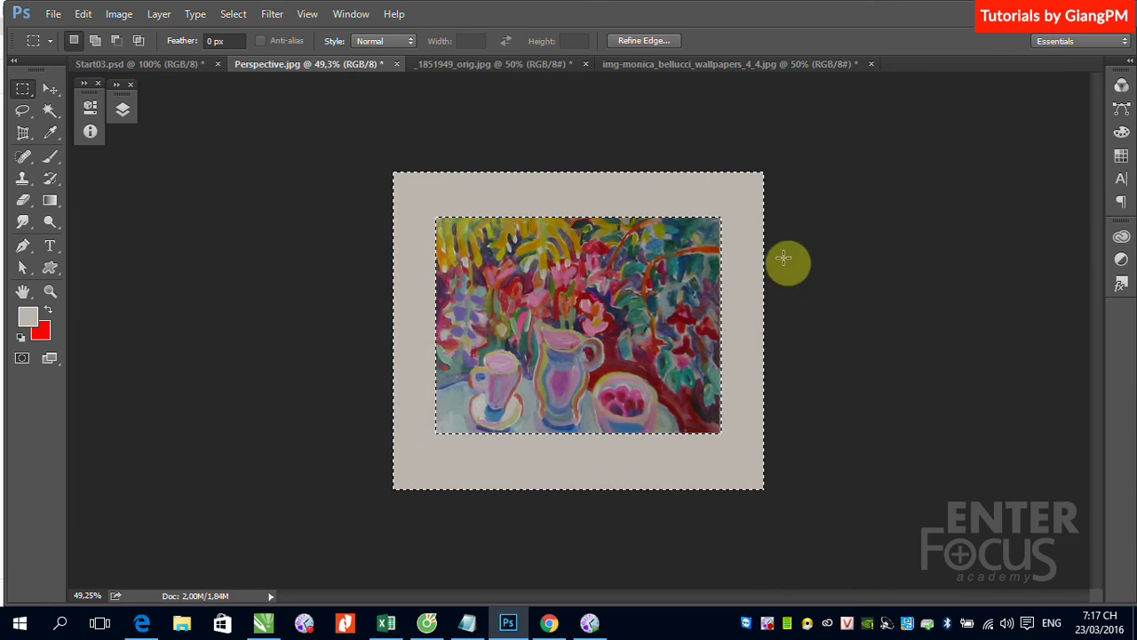
{"action": "left_click", "coordinate": [739, 324]}
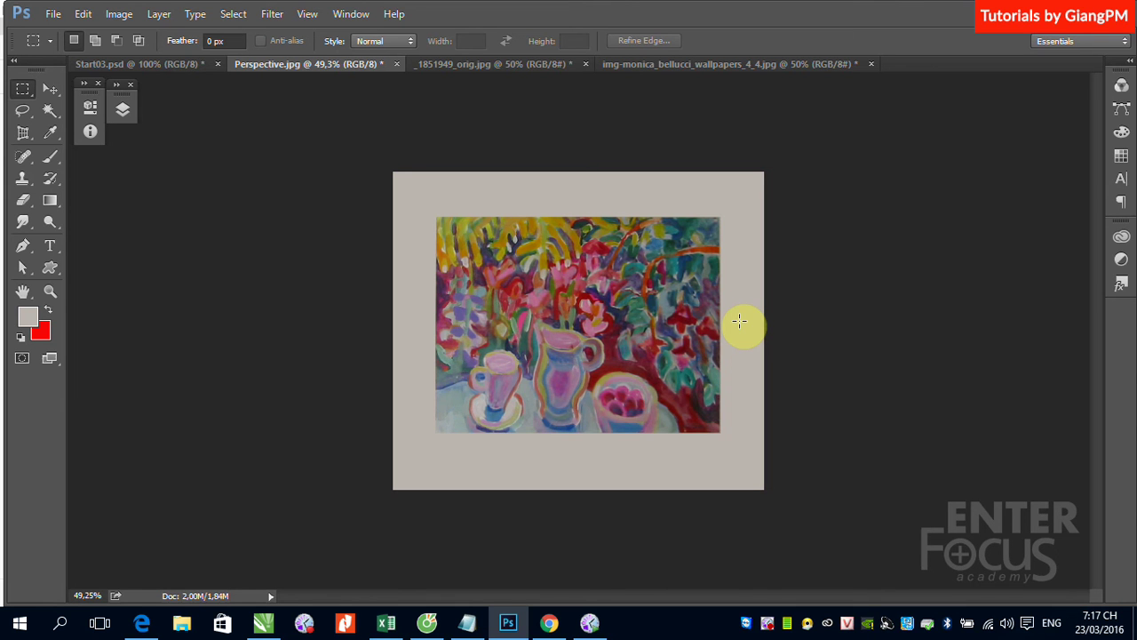
Open the freegreatpicture beach photo of the woman leaping with a yellow ribbon
{"action": "left_click", "coordinate": [50, 90]}
{"action": "left_click", "coordinate": [54, 13]}
{"action": "left_click", "coordinate": [1109, 477]}
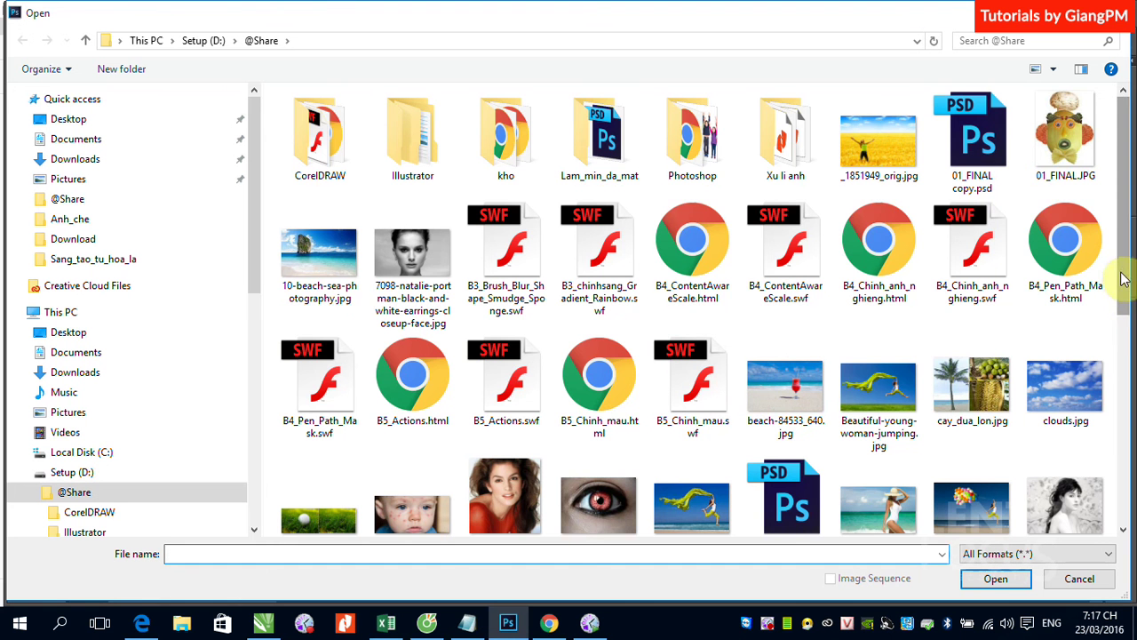
{"action": "left_click_drag", "start_coordinate": [1124, 279], "coordinate": [1121, 391]}
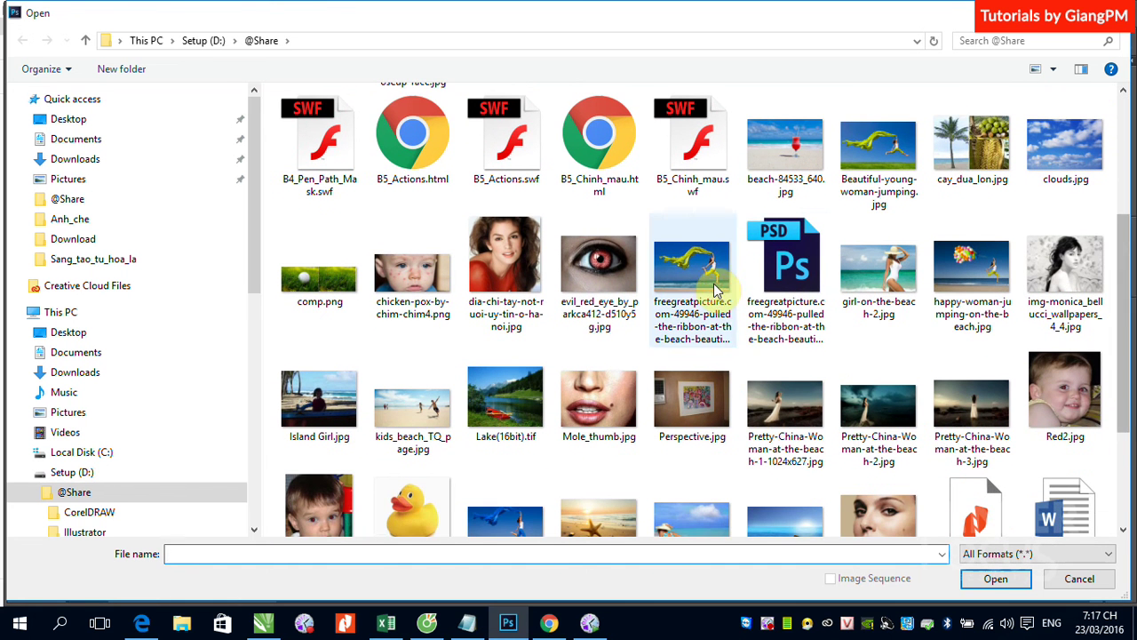
{"action": "left_click", "coordinate": [718, 290]}
{"action": "left_click", "coordinate": [1012, 579]}
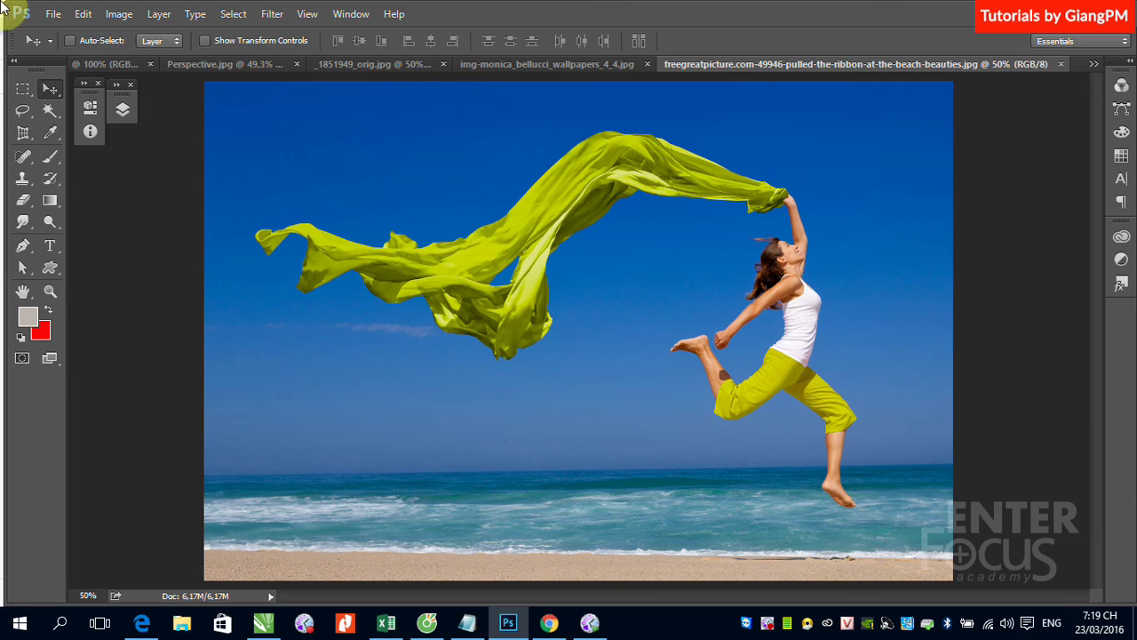
Draw a Ruler Tool line along the horizon, reading a 1.2° tilt over 1092 px
{"action": "left_click", "coordinate": [51, 135]}
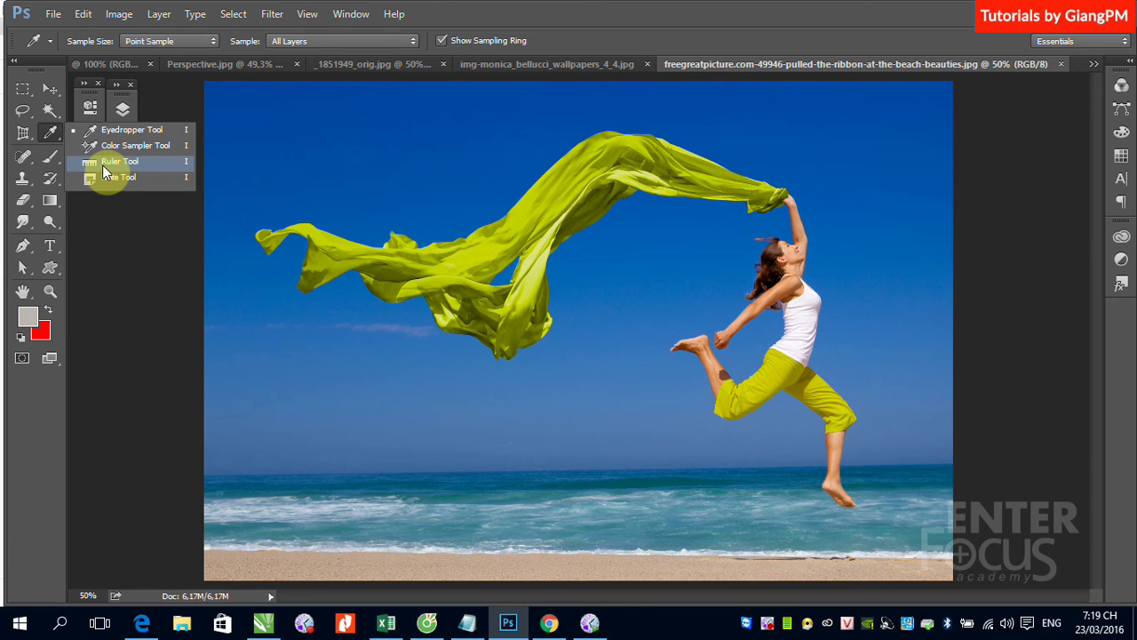
{"action": "left_click", "coordinate": [104, 165]}
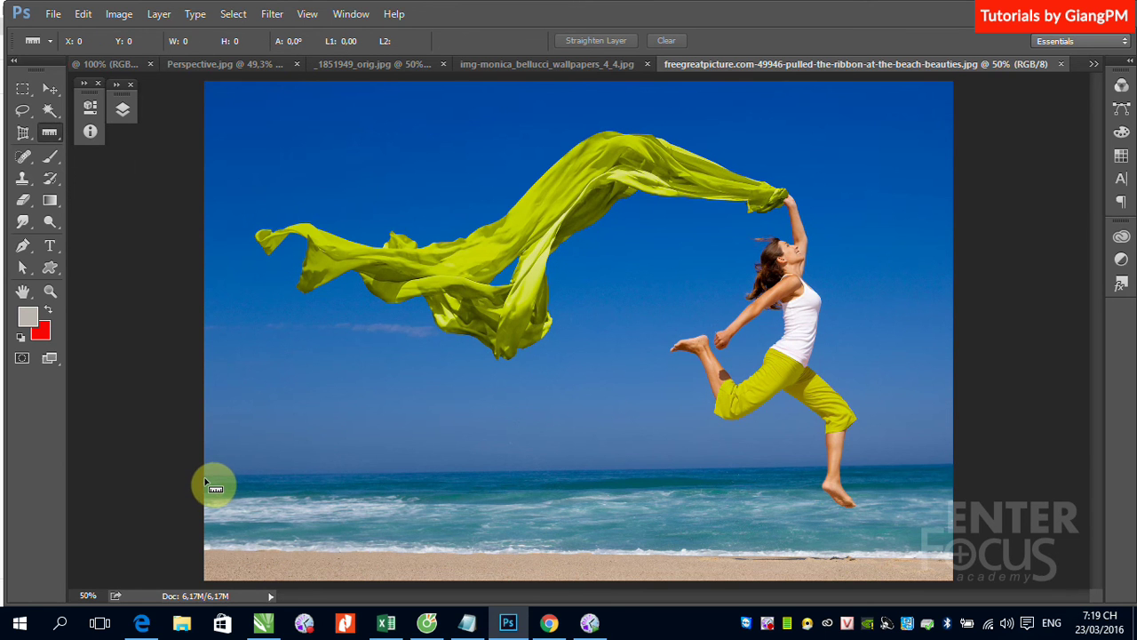
{"action": "left_click_drag", "start_coordinate": [205, 478], "coordinate": [658, 471]}
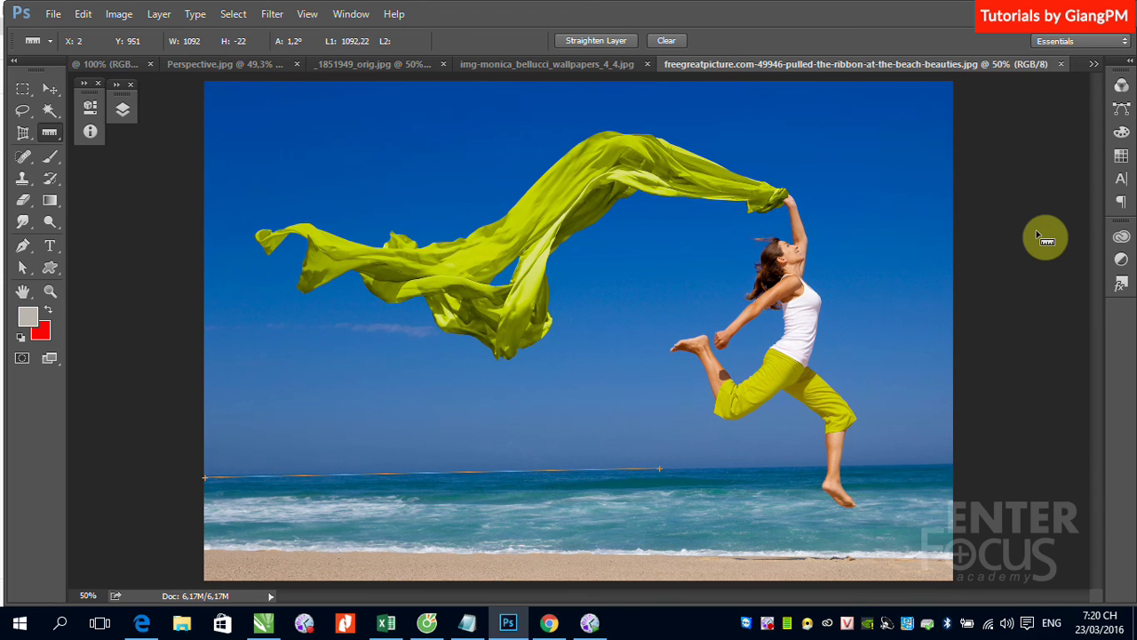
Straighten the layer from the ruler measurement so the horizon sits level
{"action": "left_click", "coordinate": [586, 44]}
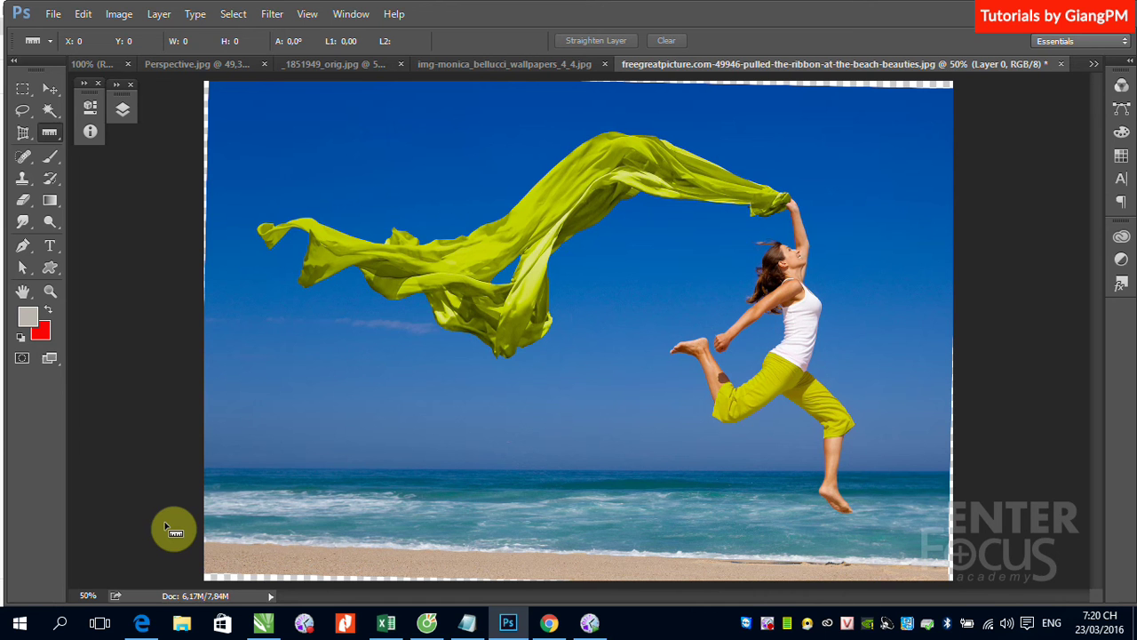
Magic Wand-select the transparent gaps along the top, left, right and bottom edges
{"action": "left_click", "coordinate": [49, 111]}
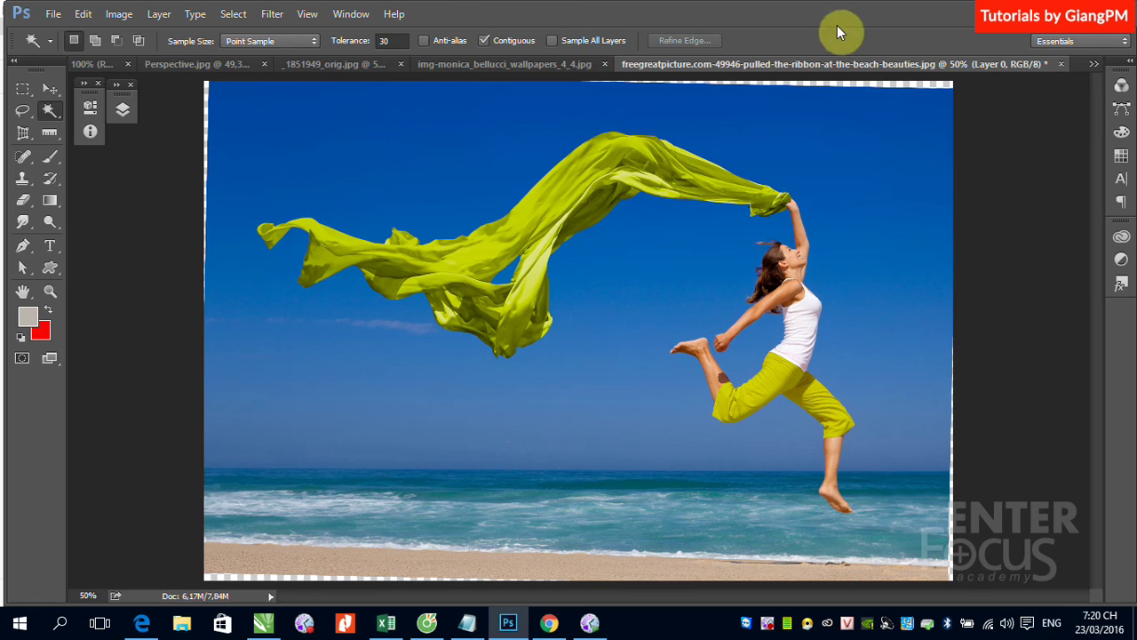
{"action": "left_click", "coordinate": [903, 84]}
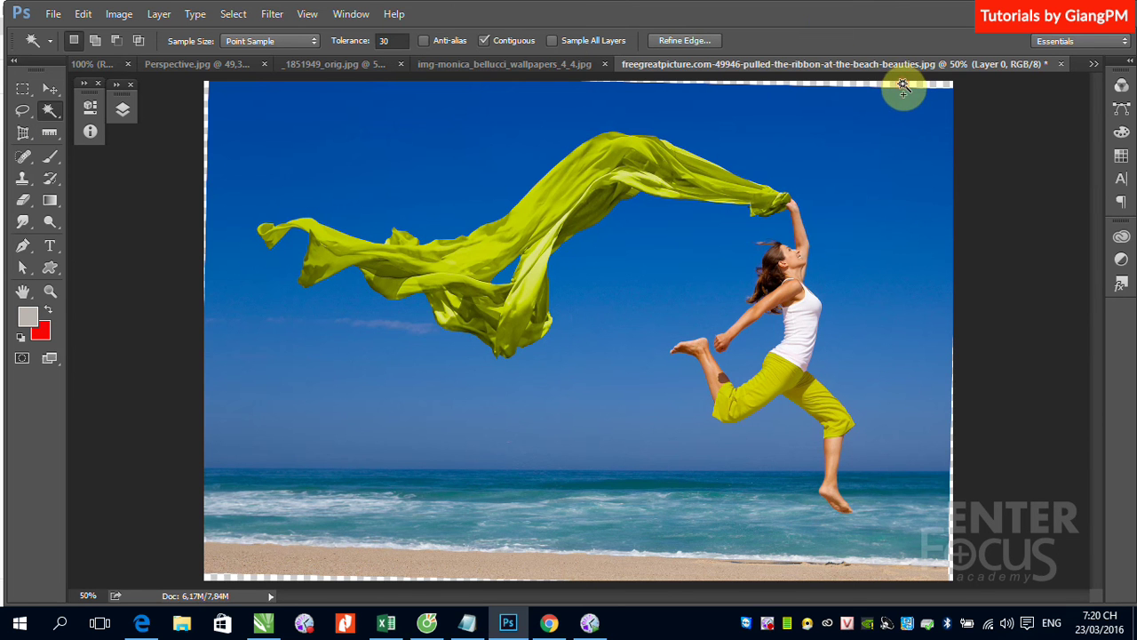
{"action": "left_click", "coordinate": [206, 118]}
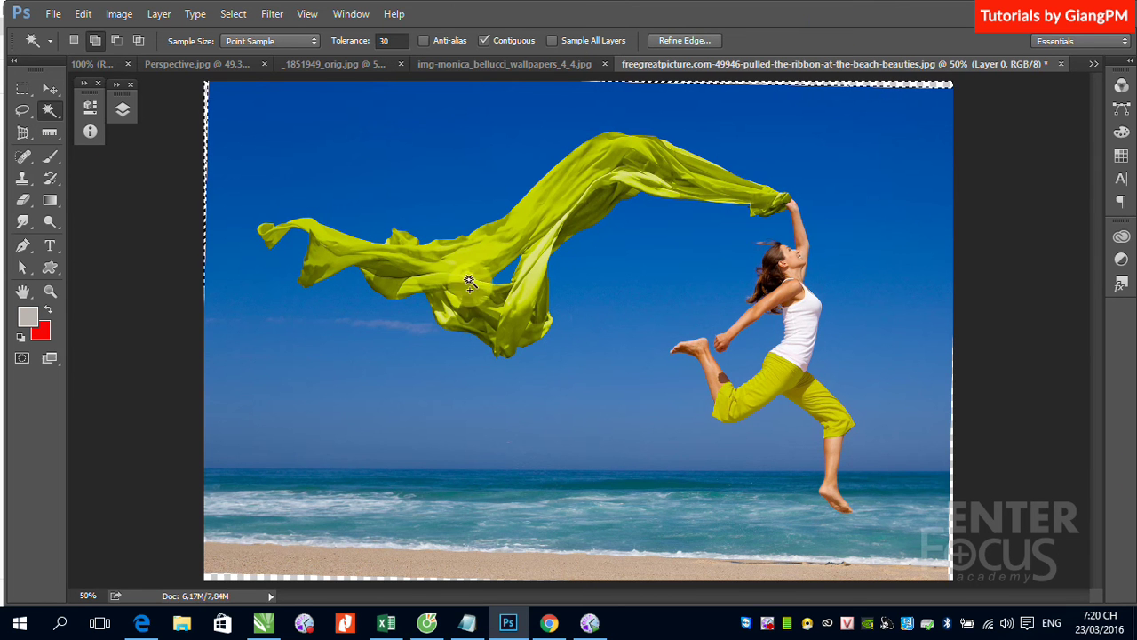
{"action": "left_click", "coordinate": [953, 487]}
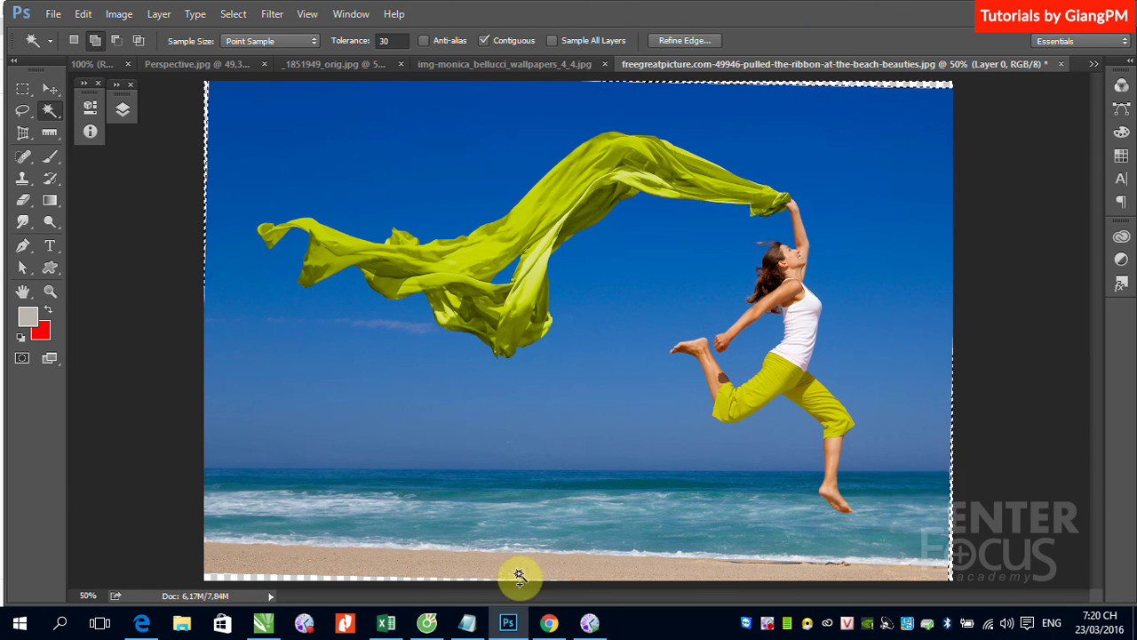
{"action": "left_click", "coordinate": [276, 578]}
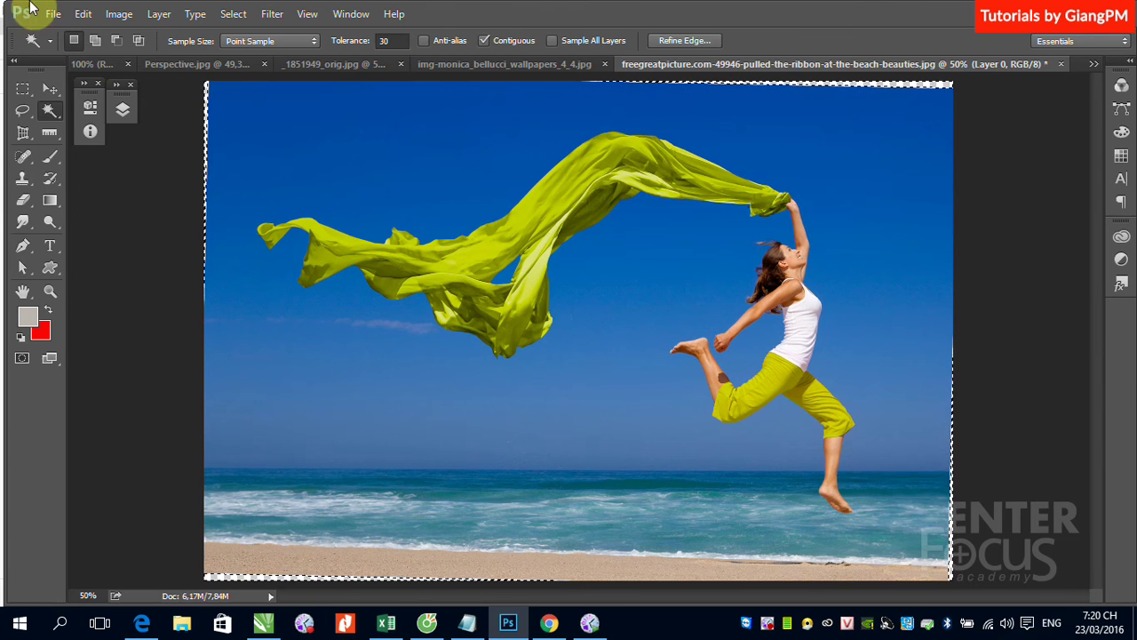
Expand the edge-gap selection by 10 pixels
{"action": "left_click", "coordinate": [232, 13]}
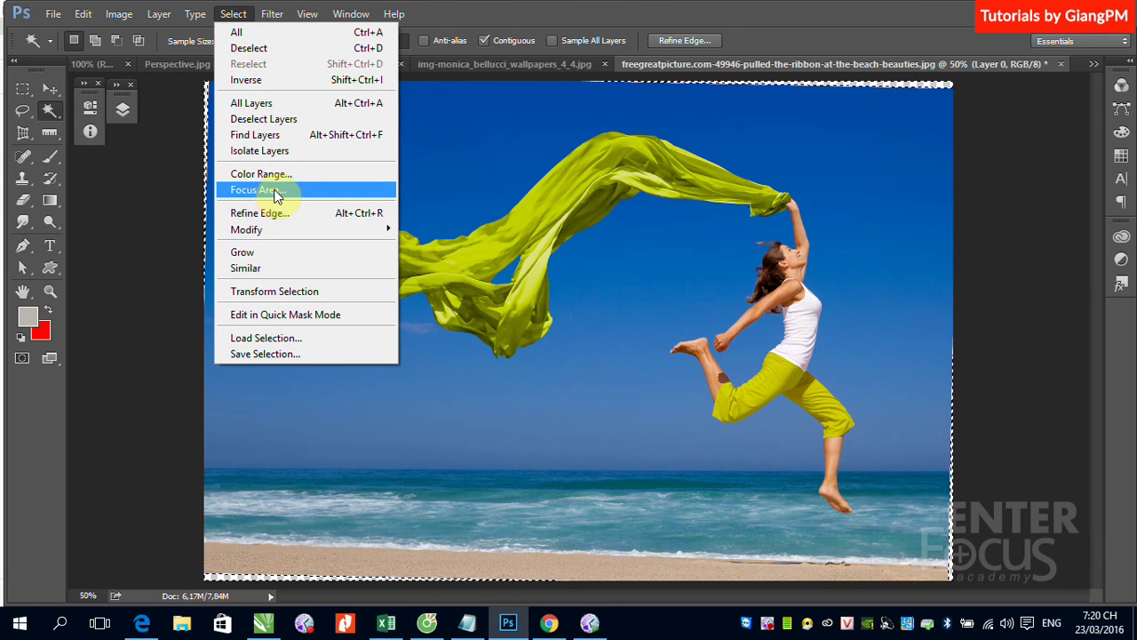
{"action": "left_click", "coordinate": [267, 229]}
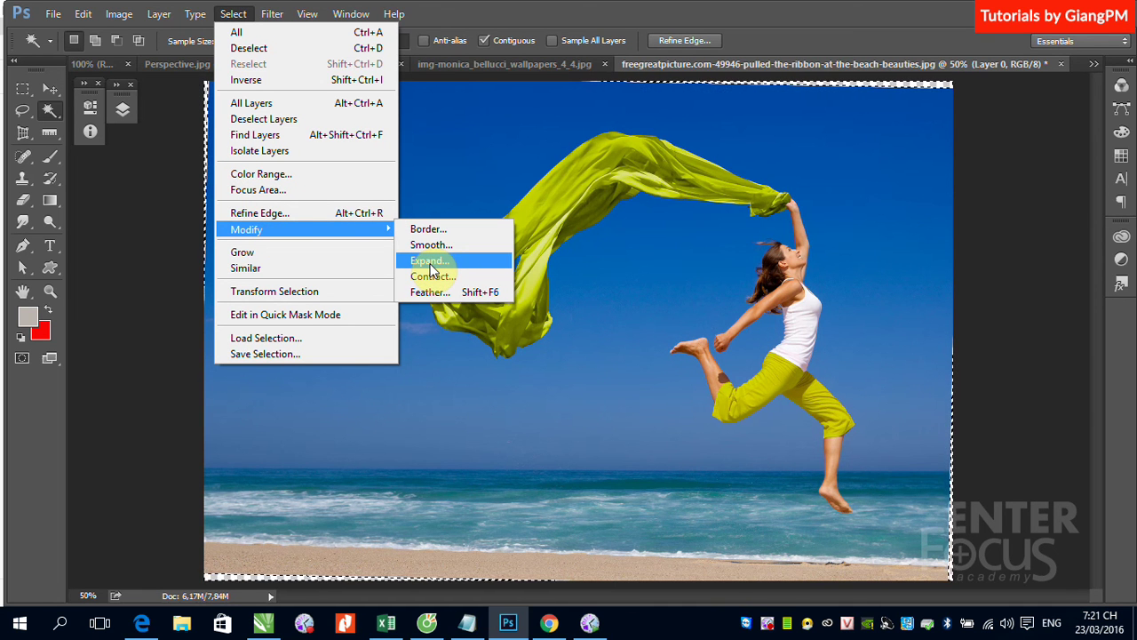
{"action": "left_click", "coordinate": [431, 265]}
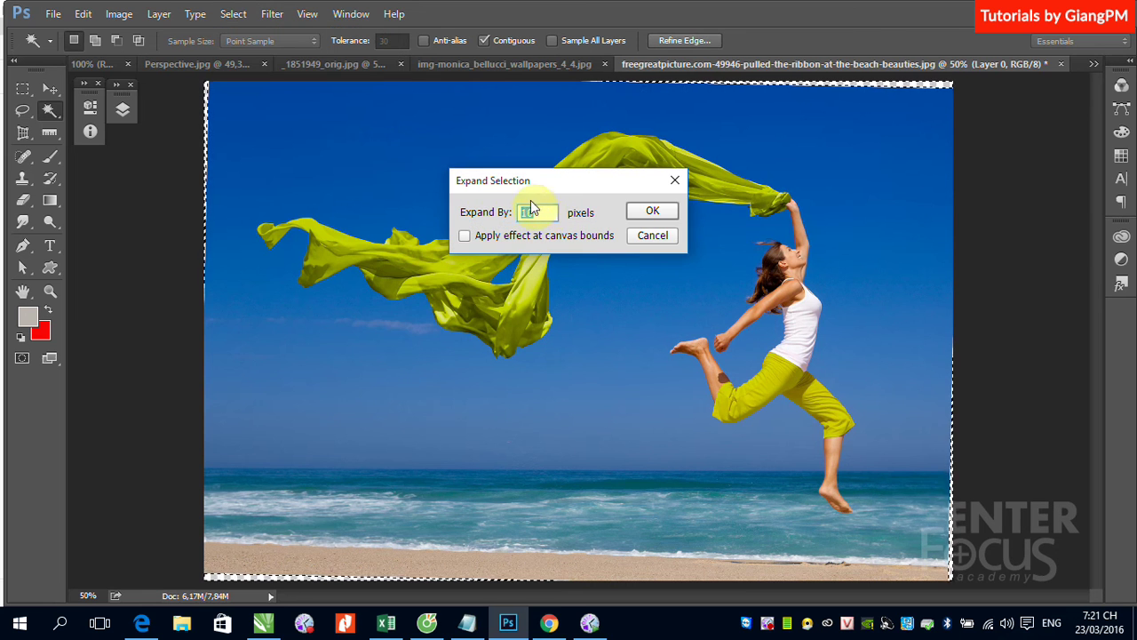
{"action": "left_click", "coordinate": [637, 215]}
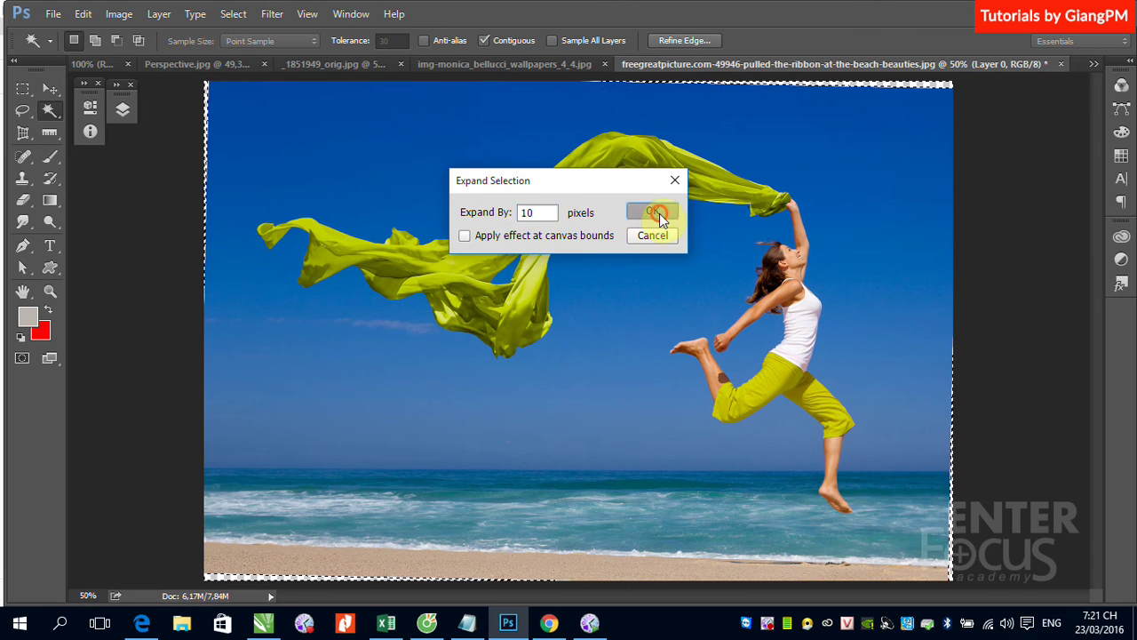
{"action": "left_click", "coordinate": [653, 212]}
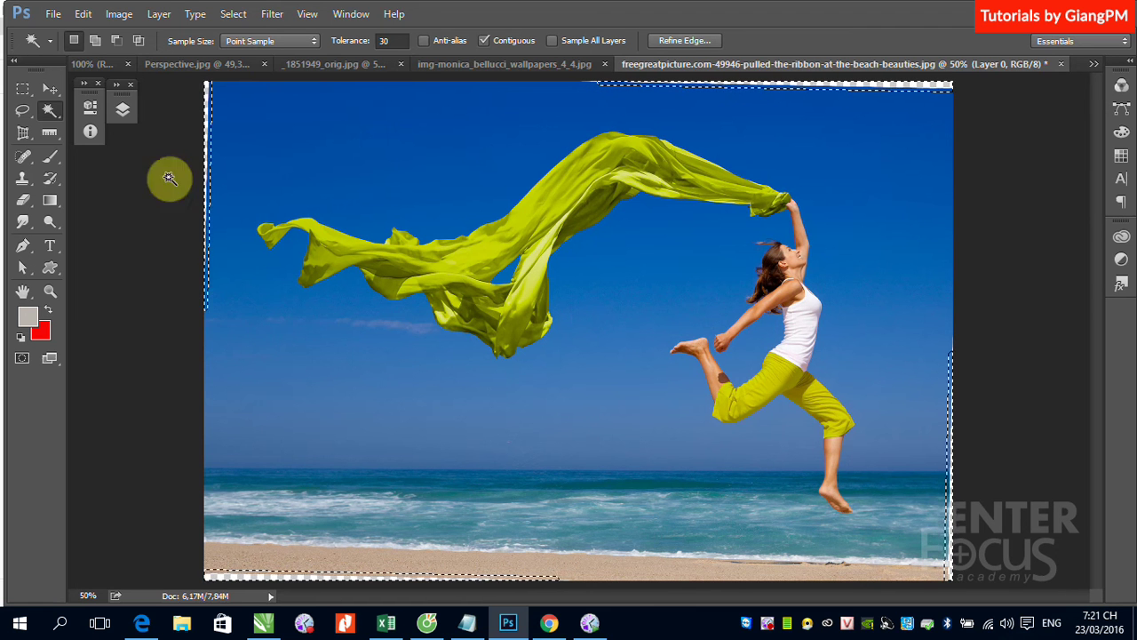
Fill the selected edge gaps with Content-Aware contents, then deselect
{"action": "left_click", "coordinate": [82, 14]}
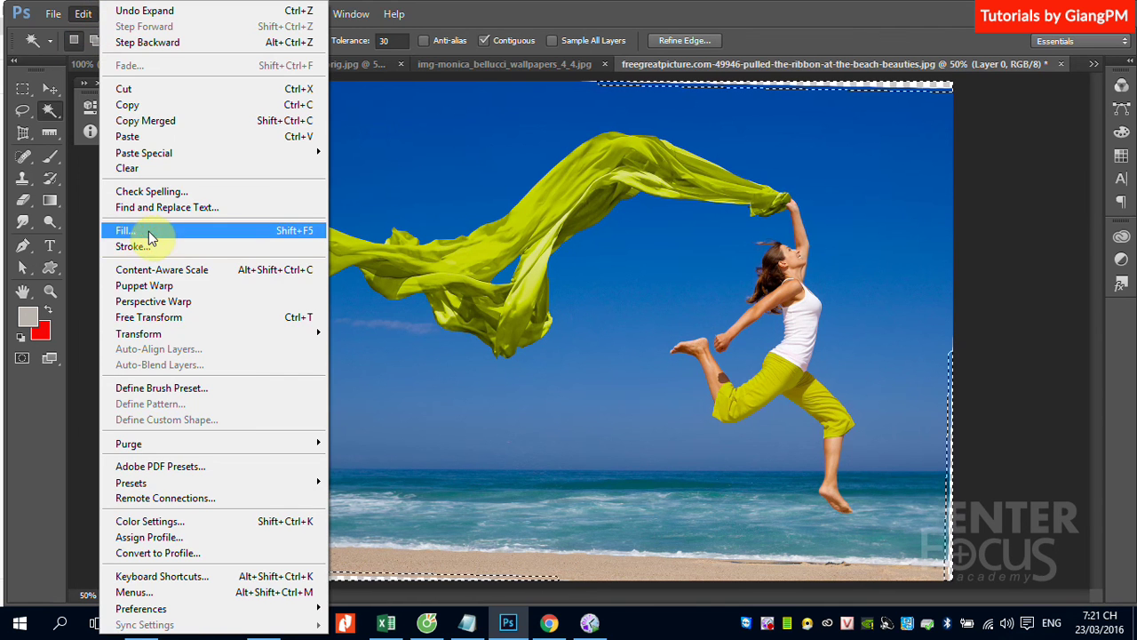
{"action": "left_click", "coordinate": [125, 231]}
{"action": "left_click", "coordinate": [867, 130]}
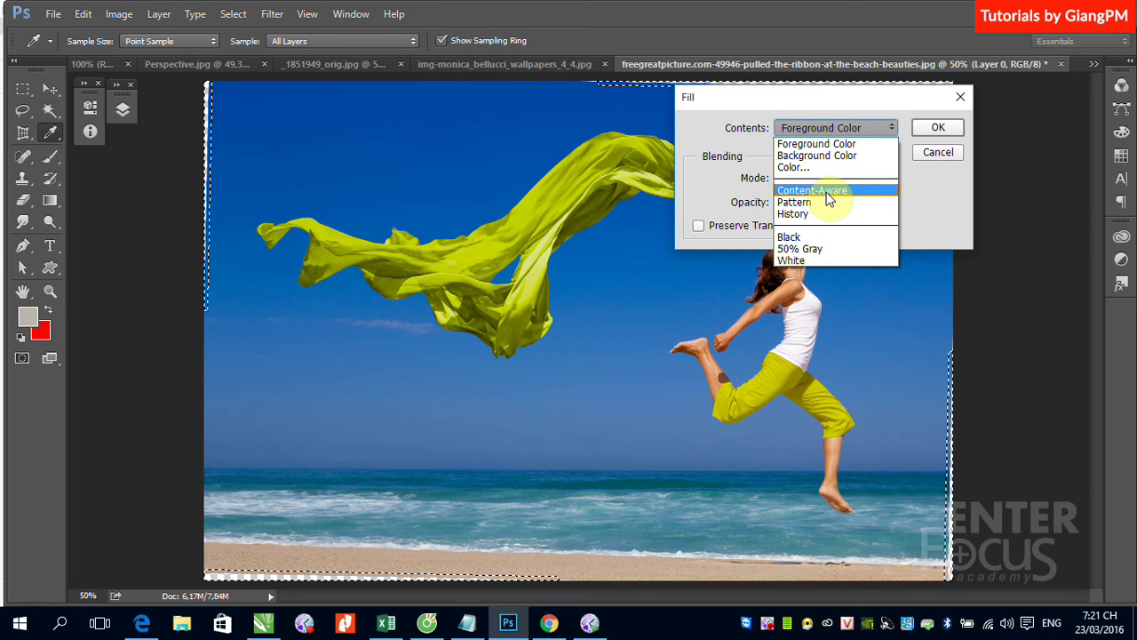
{"action": "left_click", "coordinate": [826, 191]}
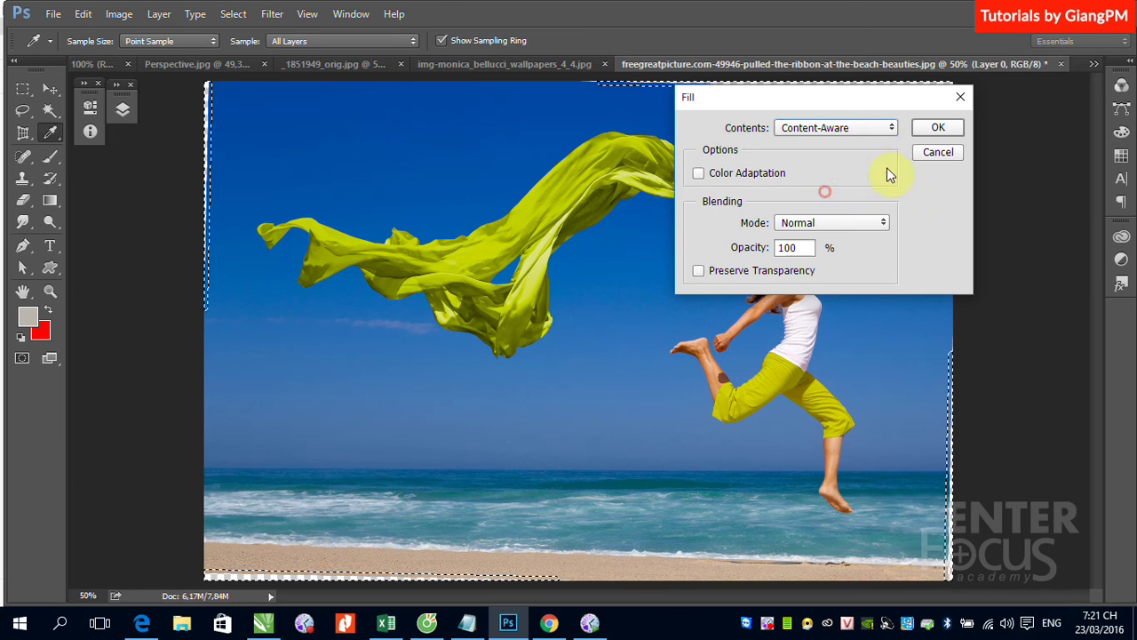
{"action": "left_click", "coordinate": [938, 127]}
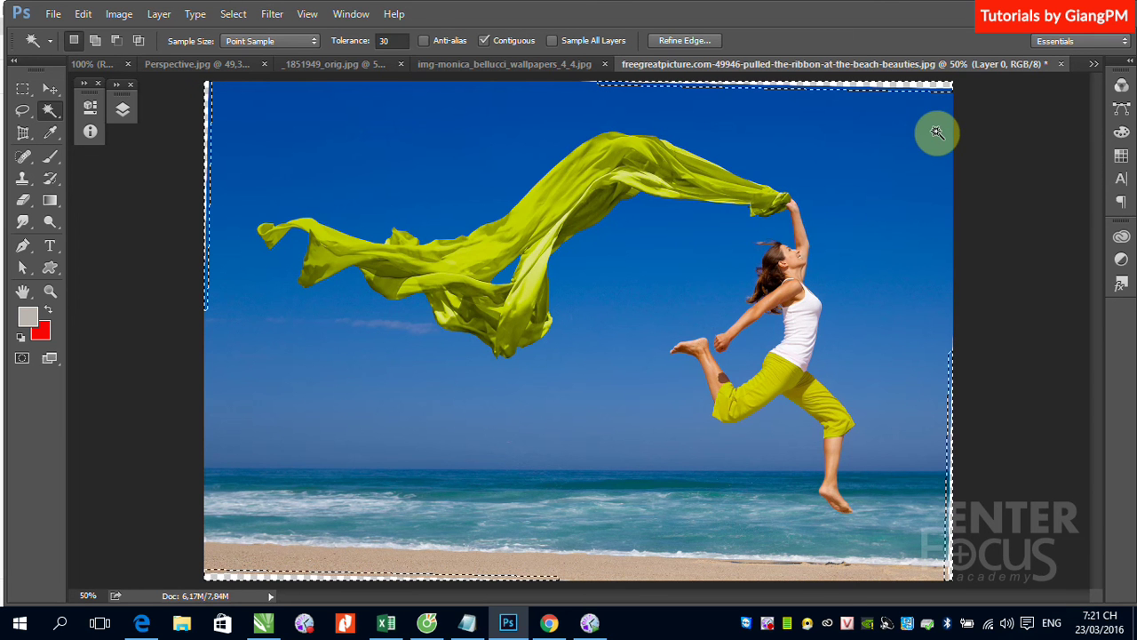
{"action": "key", "text": "ctrl+d"}
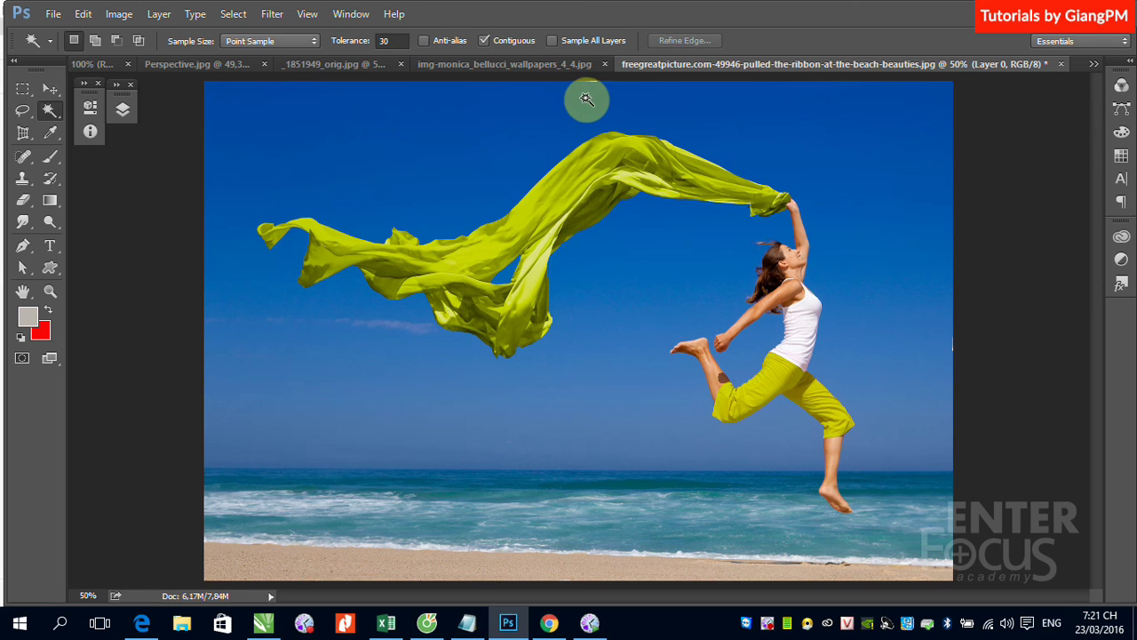
Sample the sky's dark blue as the brush colour
{"action": "left_click", "coordinate": [51, 156]}
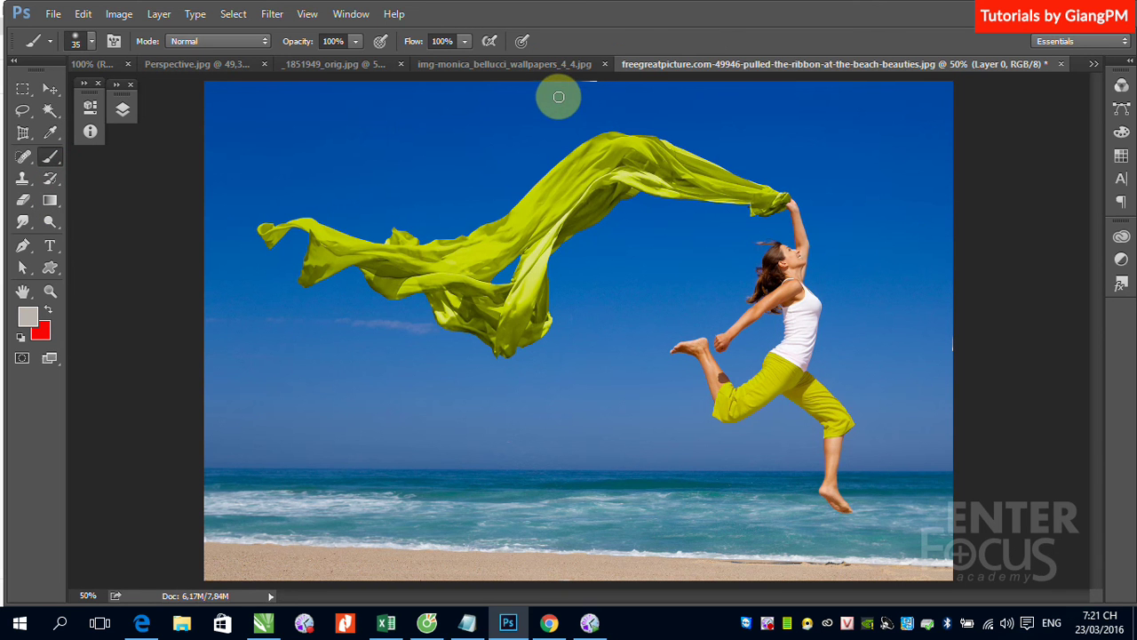
{"action": "left_click", "coordinate": [574, 89], "text": "alt"}
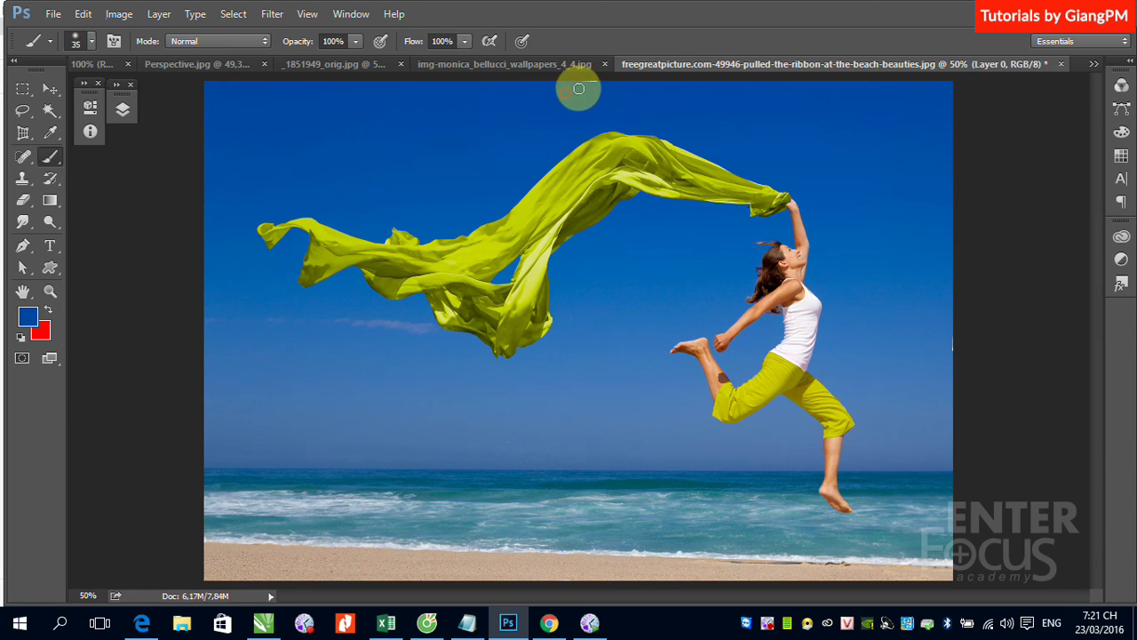
{"action": "left_click", "coordinate": [610, 78]}
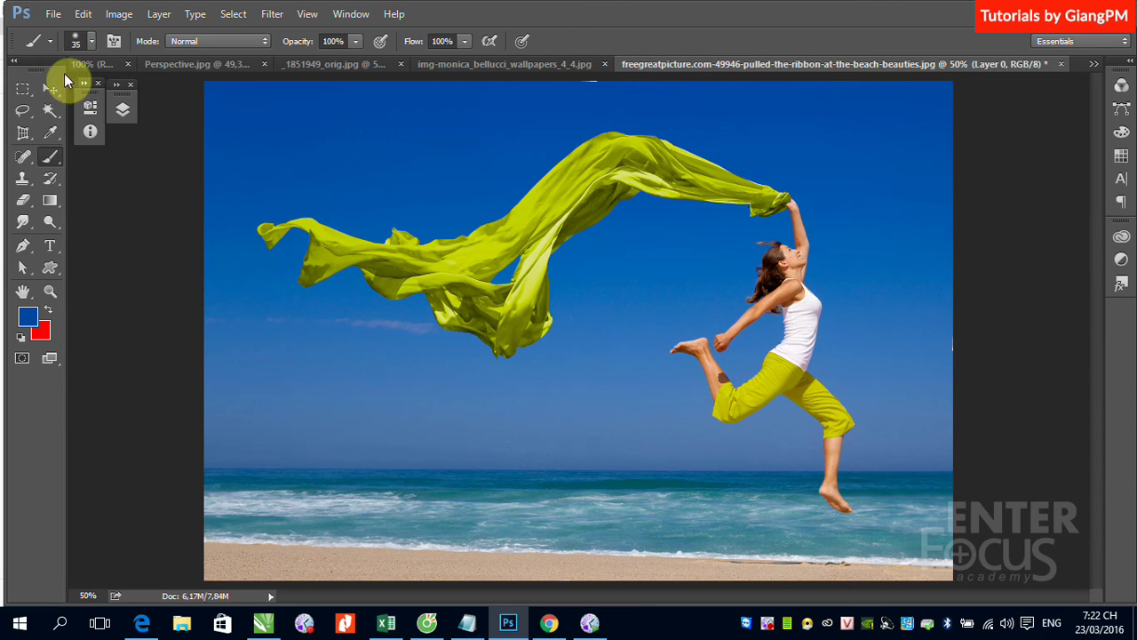
Select a thin sky strip at the top, shift it 249 px right over the flaw, then deselect
{"action": "left_click", "coordinate": [23, 89]}
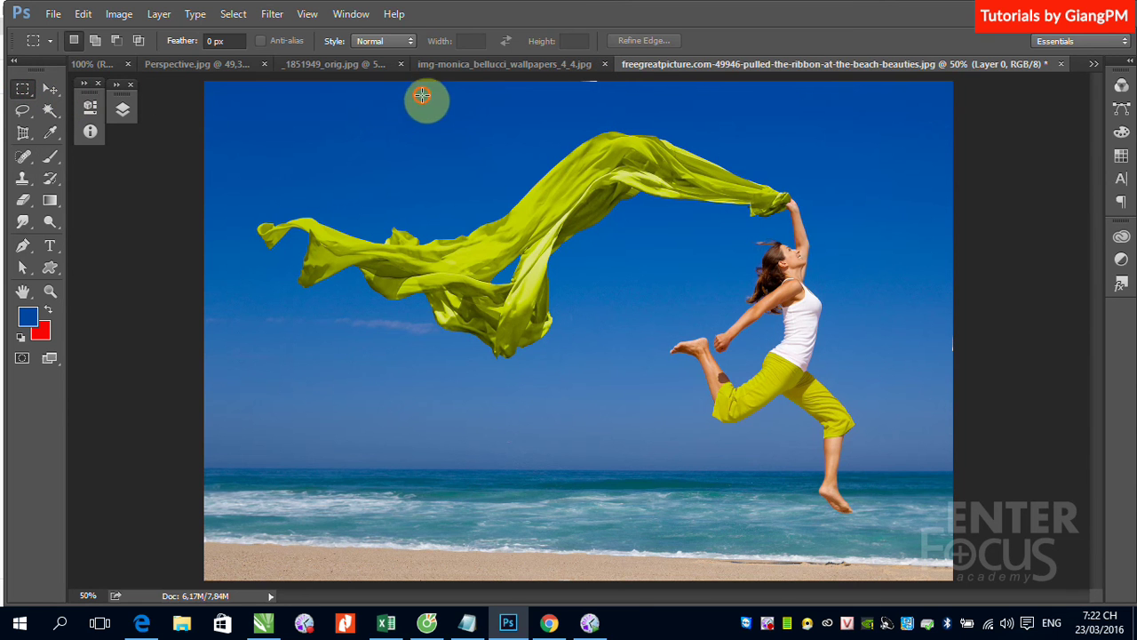
{"action": "left_click_drag", "start_coordinate": [424, 95], "coordinate": [527, 64]}
{"action": "left_click", "coordinate": [49, 89]}
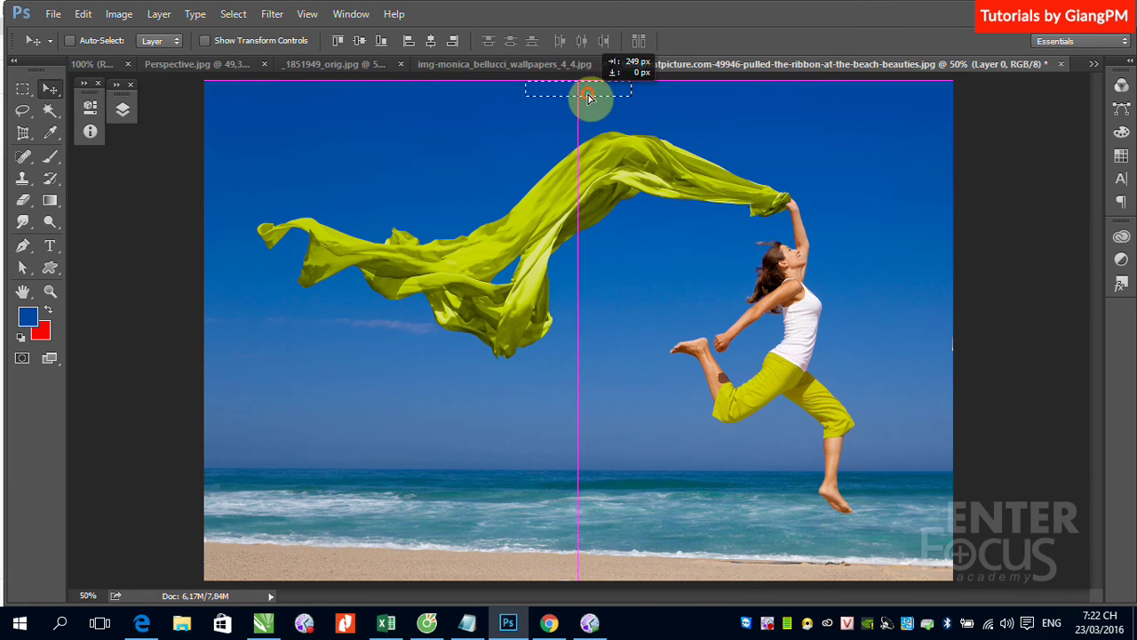
{"action": "left_click_drag", "start_coordinate": [480, 96], "coordinate": [582, 96]}
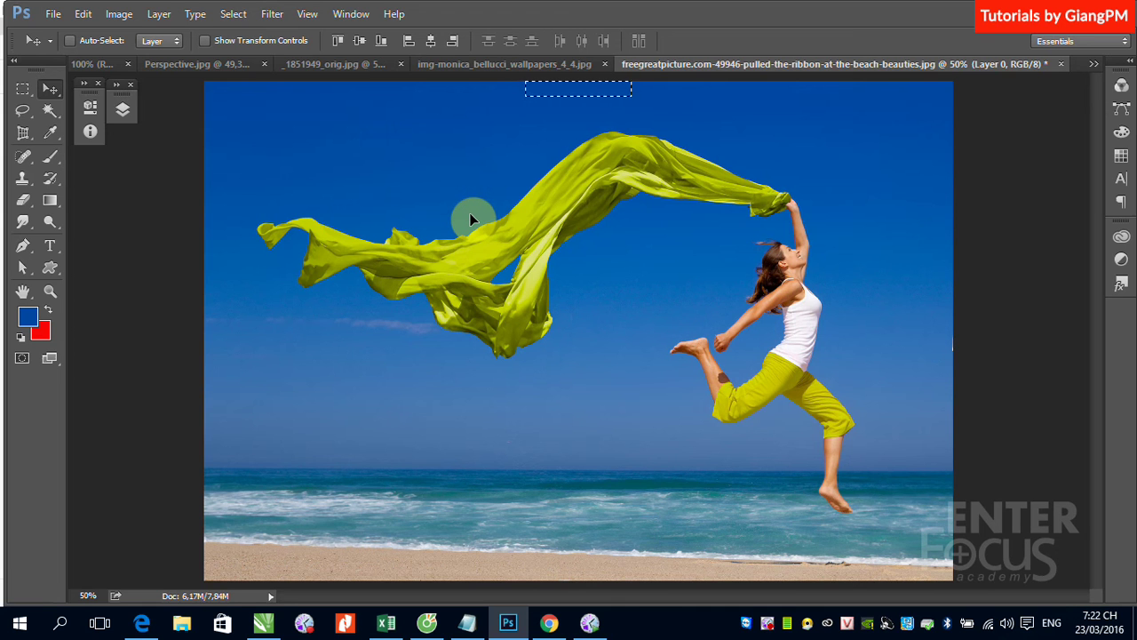
{"action": "key", "text": "ctrl"}
{"action": "key", "text": "ctrl+d"}
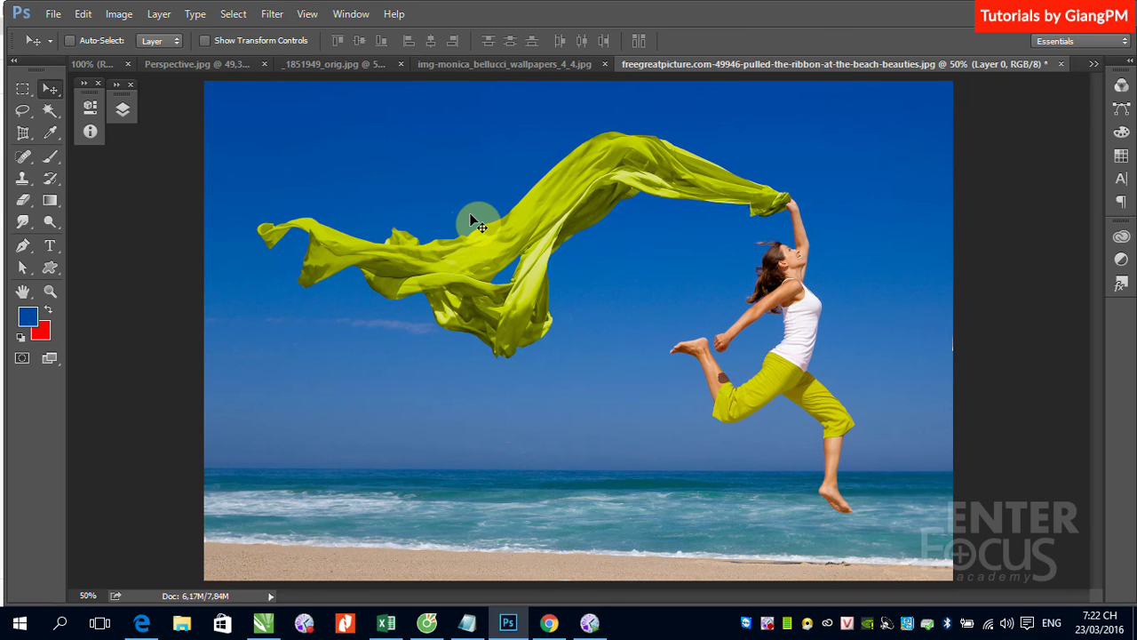